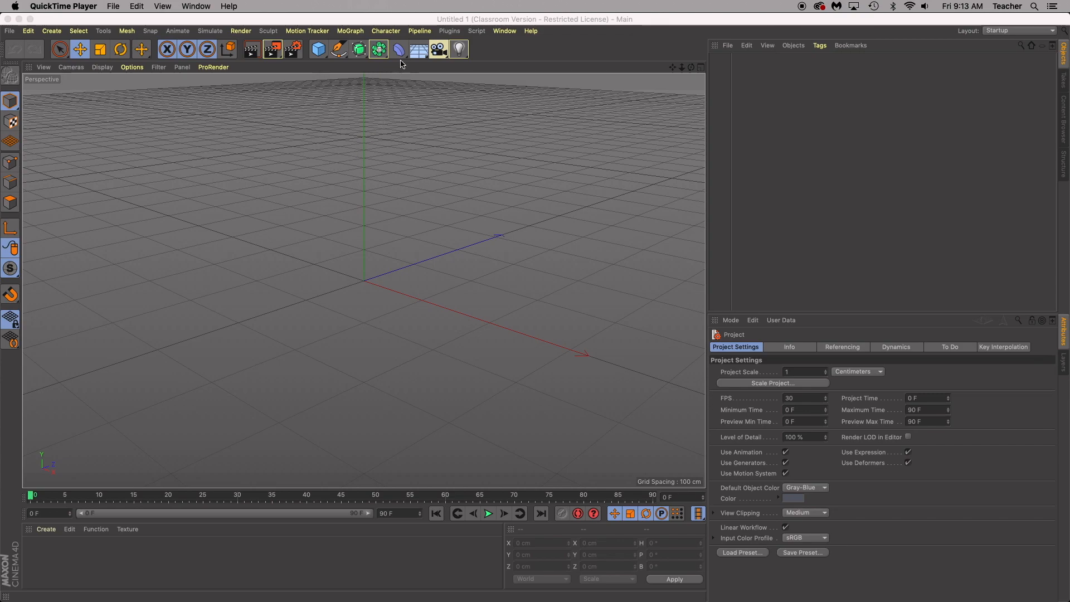
Add a Floor object to the empty scene
{"action": "left_click", "coordinate": [418, 50]}
{"action": "left_click", "coordinate": [439, 65]}
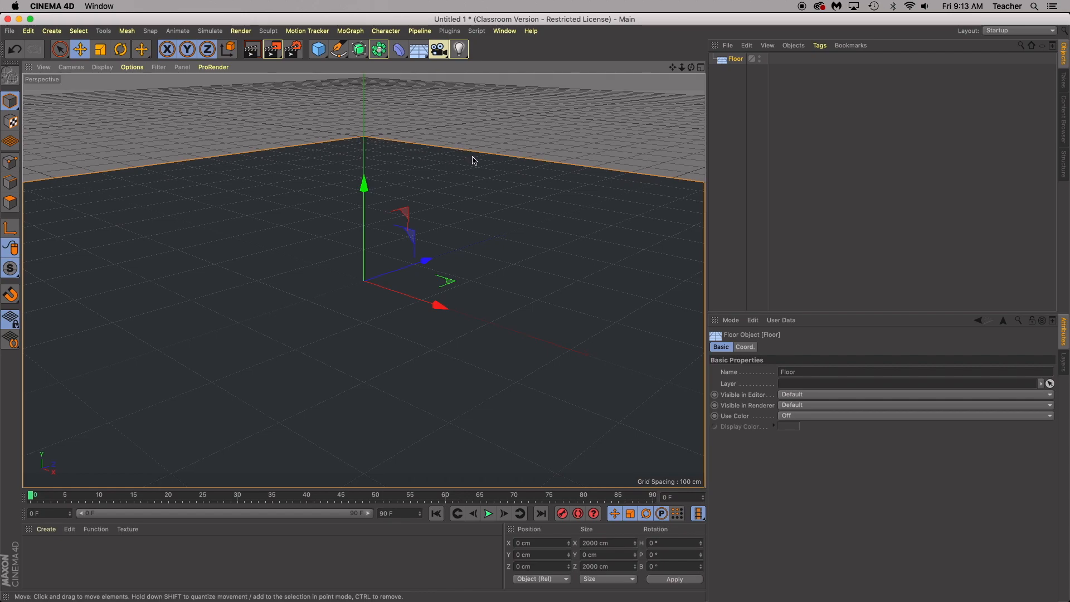
{"action": "left_click_drag", "start_coordinate": [487, 217], "coordinate": [556, 165], "text": "alt"}
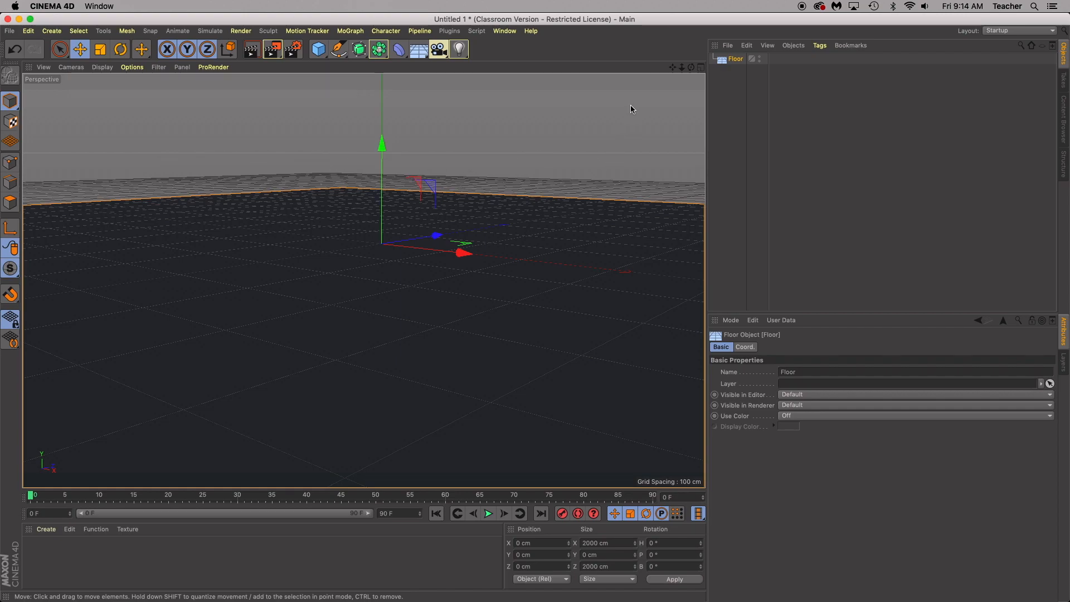
{"action": "left_click_drag", "start_coordinate": [672, 67], "coordinate": [363, 279]}
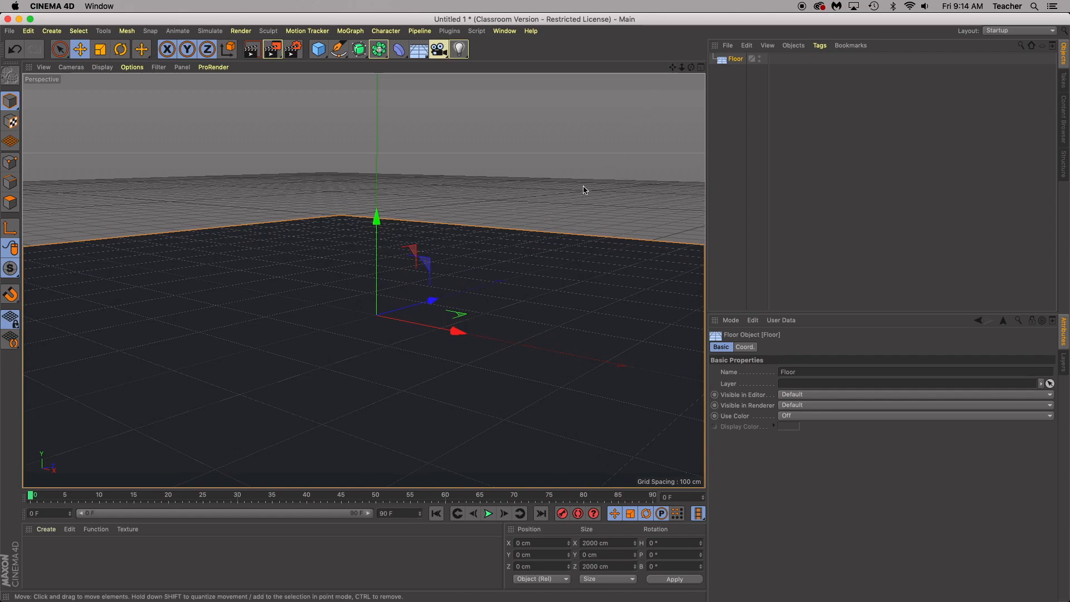
{"action": "left_click_drag", "start_coordinate": [579, 188], "coordinate": [580, 186], "text": "alt"}
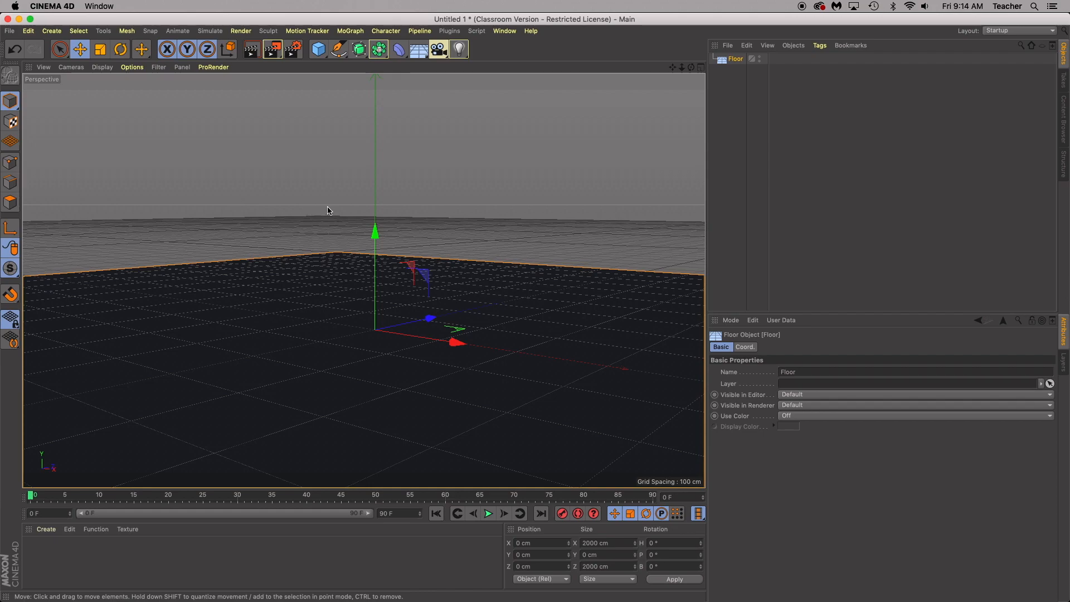
Add a Physical Sky object above the floor
{"action": "left_click", "coordinate": [425, 50]}
{"action": "left_click_drag", "start_coordinate": [425, 50], "coordinate": [552, 67]}
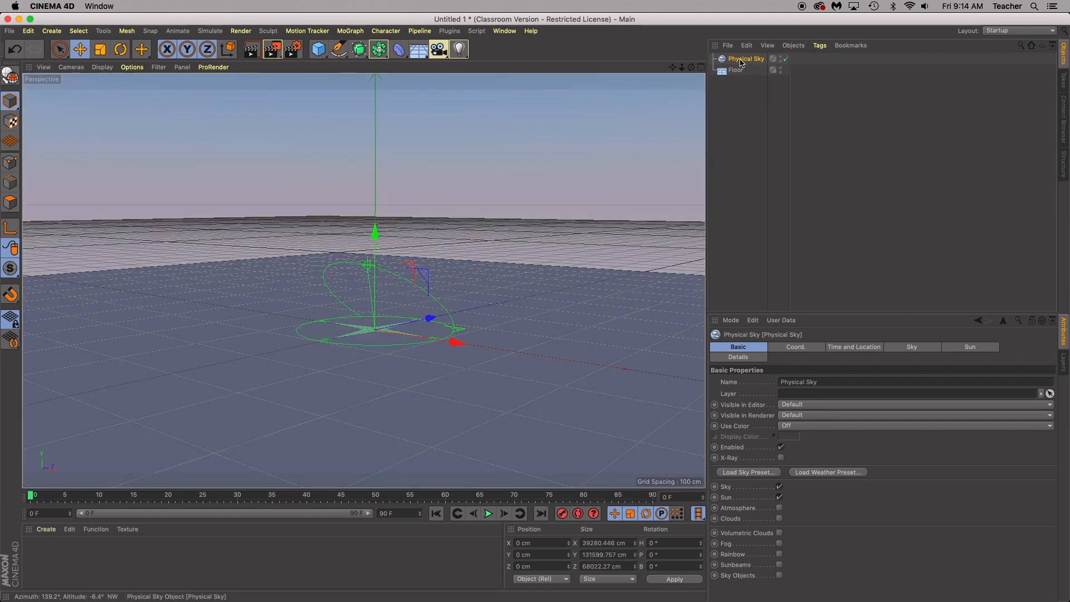
{"action": "left_click", "coordinate": [736, 70]}
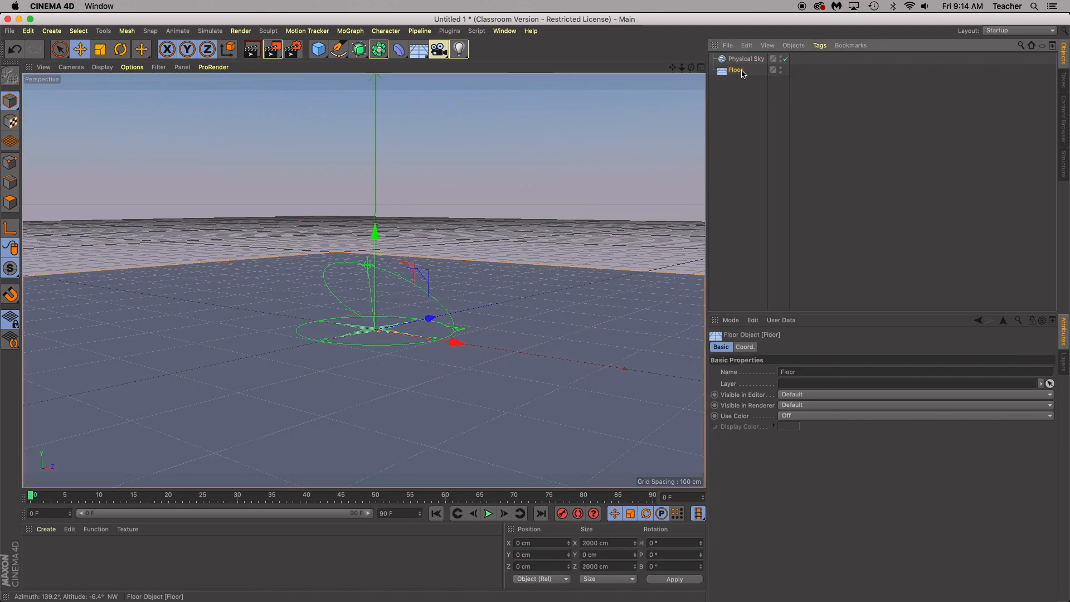
Load the bright blue sky preset with white streaky clouds onto the Physical Sky
{"action": "left_click", "coordinate": [742, 59]}
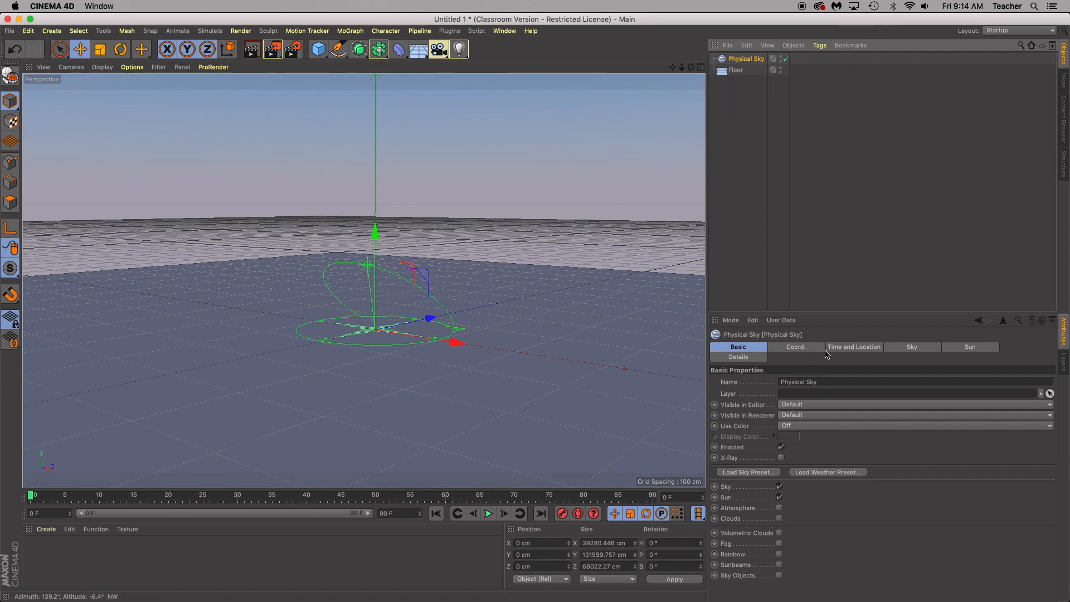
{"action": "left_click", "coordinate": [749, 473]}
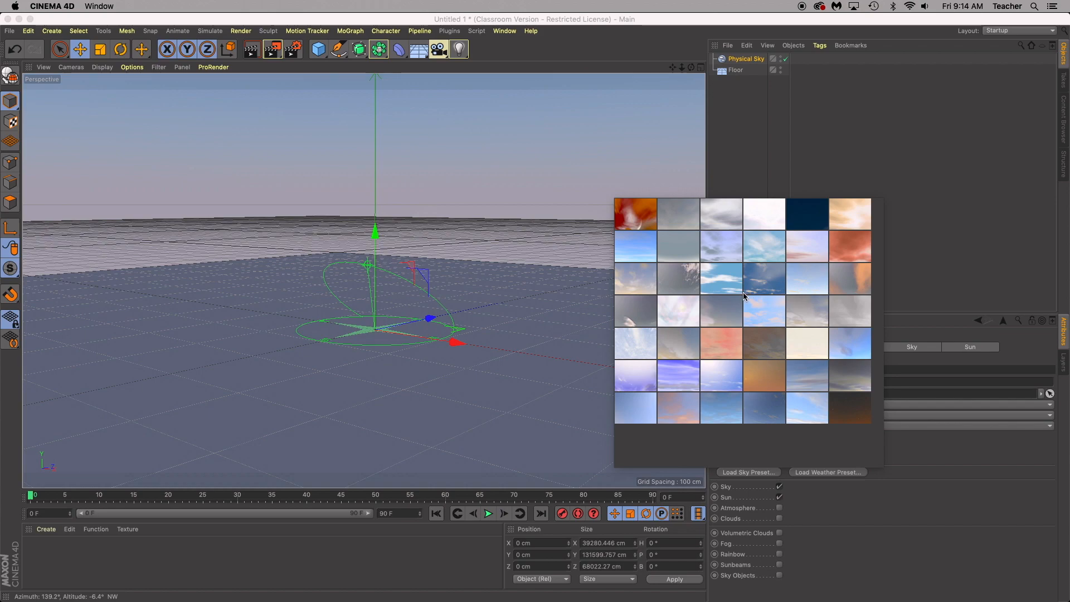
{"action": "left_click", "coordinate": [717, 278]}
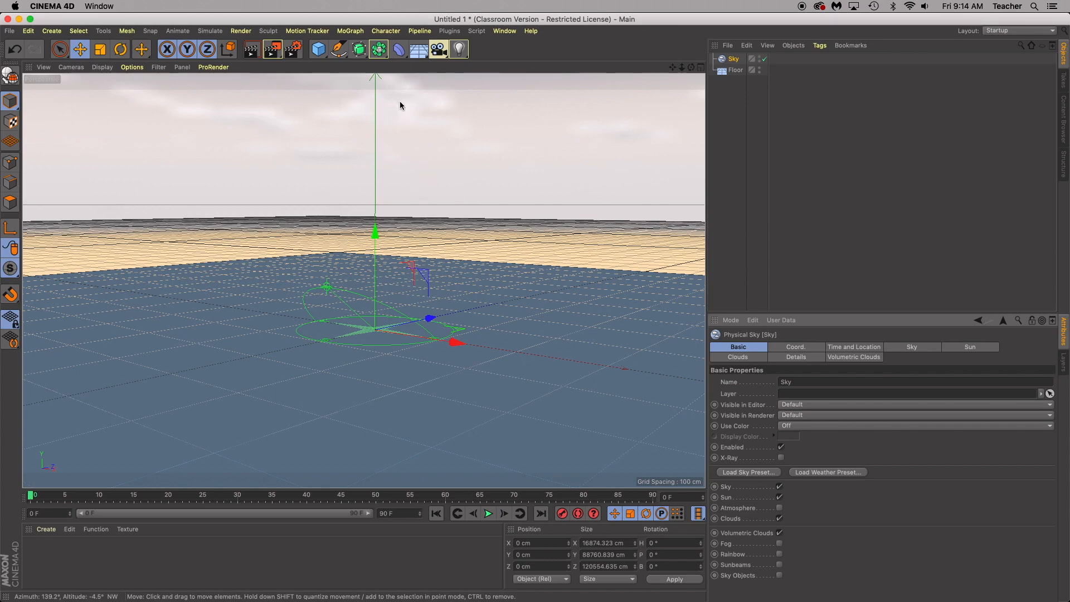
Render the active view to preview the cloudy sky over the floor, then clear the preview
{"action": "left_click_drag", "start_coordinate": [473, 218], "coordinate": [481, 208], "text": "alt"}
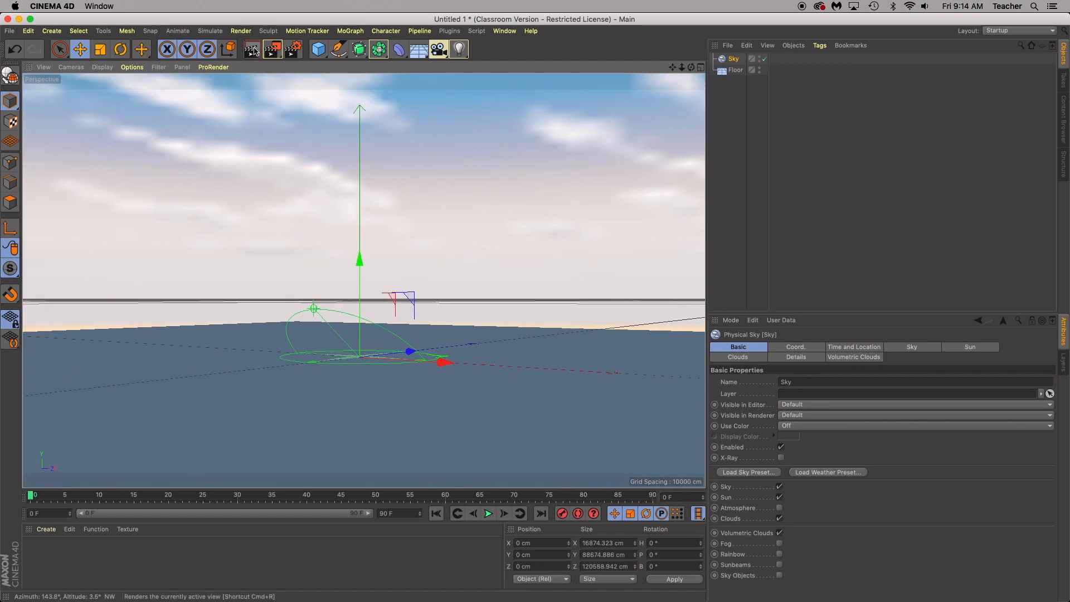
{"action": "left_click", "coordinate": [253, 50]}
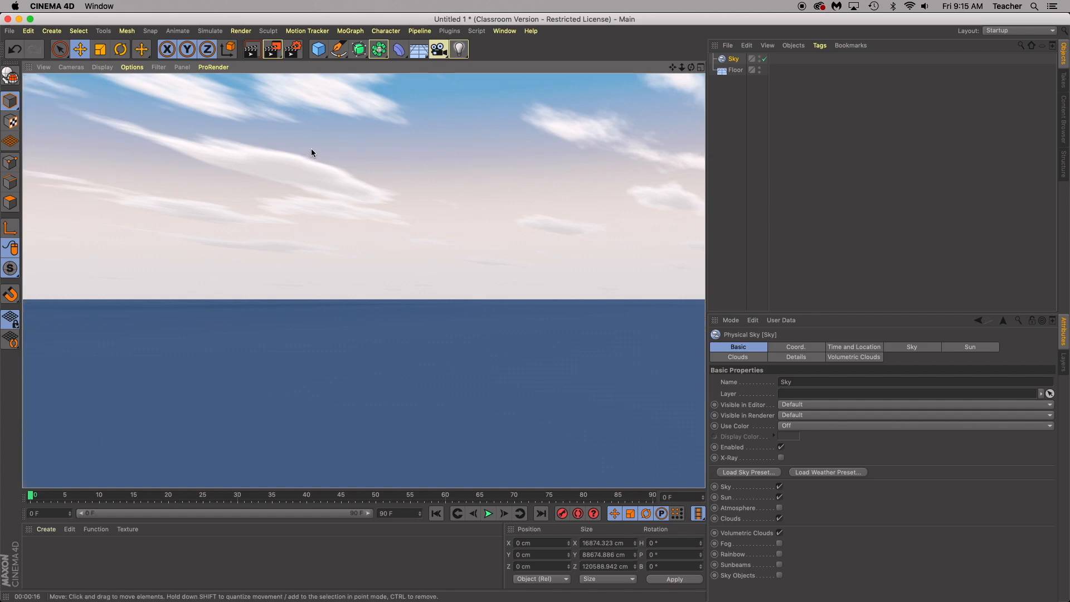
{"action": "left_click", "coordinate": [433, 165]}
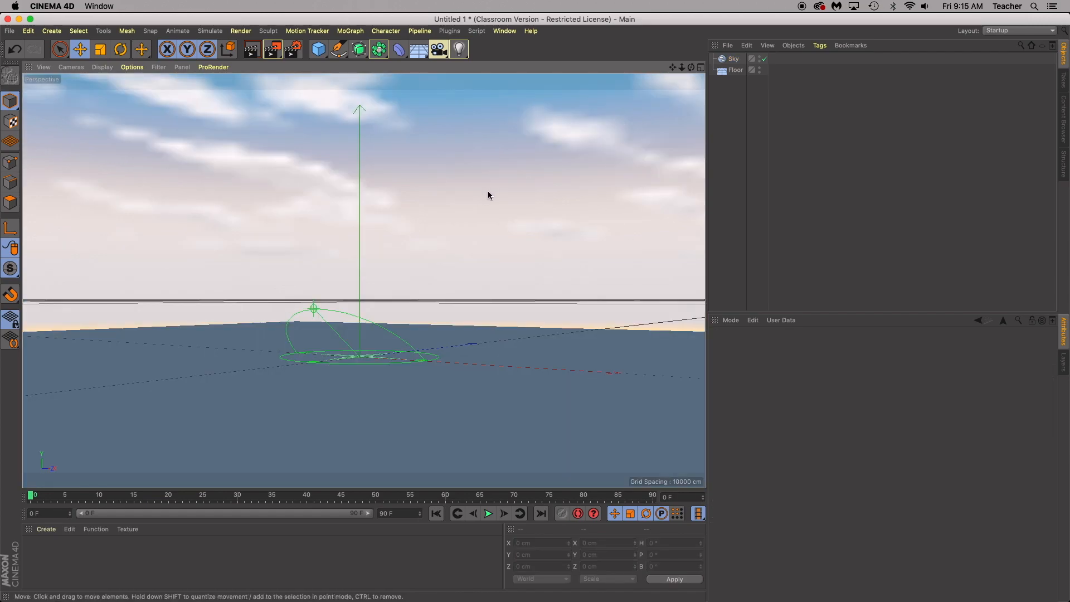
Set the Sky object's time of day to 09:30
{"action": "left_click", "coordinate": [734, 59]}
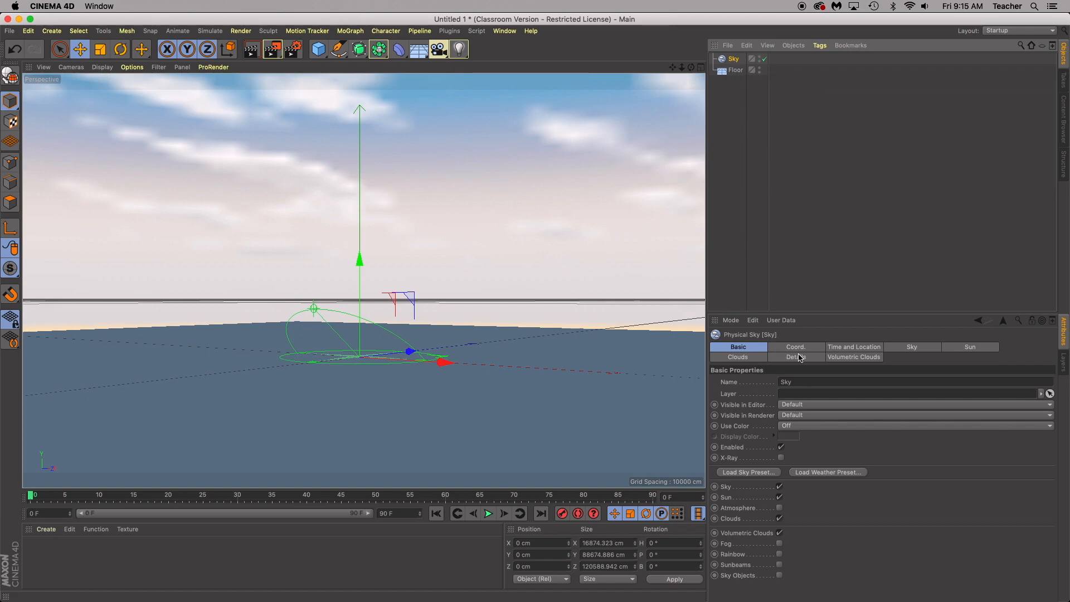
{"action": "left_click", "coordinate": [847, 350]}
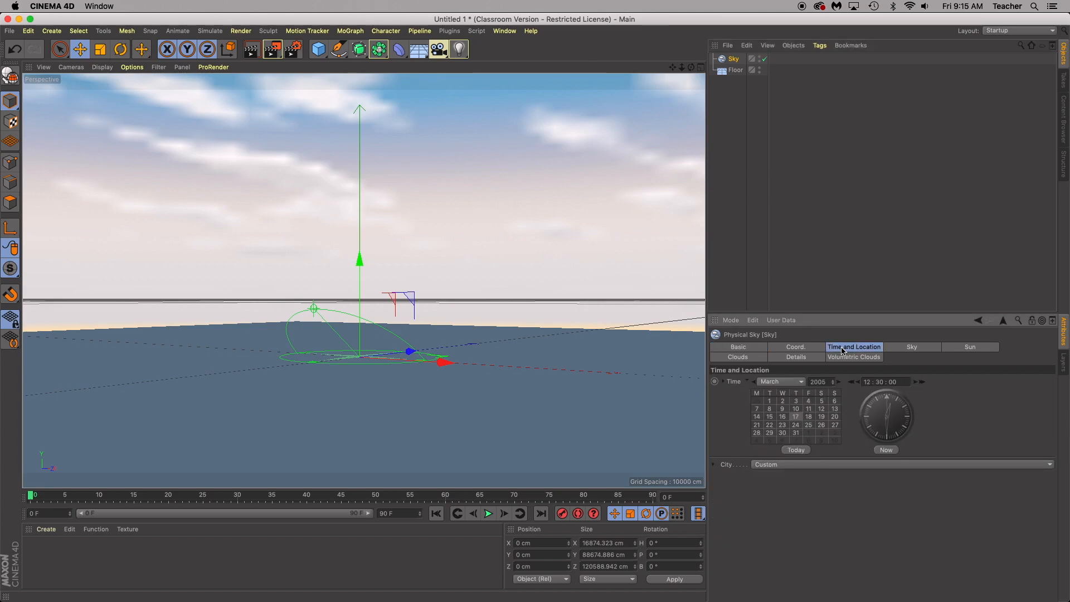
{"action": "left_click", "coordinate": [922, 383]}
{"action": "left_click", "coordinate": [922, 382]}
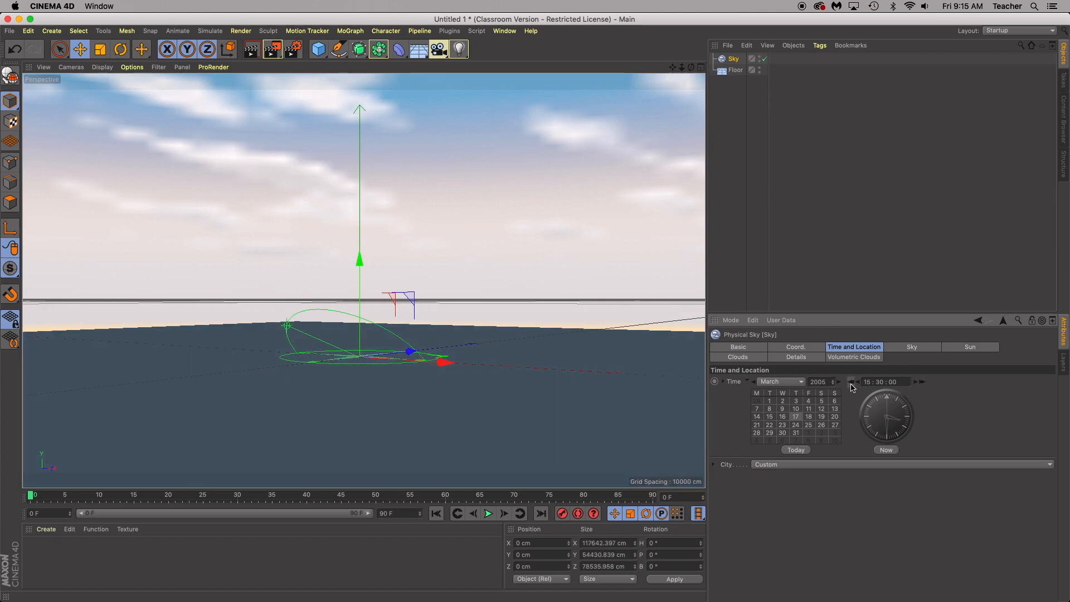
{"action": "left_click", "coordinate": [851, 382]}
{"action": "left_click", "coordinate": [851, 382]}
{"action": "left_click", "coordinate": [851, 382]}
{"action": "left_click", "coordinate": [851, 382]}
{"action": "left_click", "coordinate": [851, 382]}
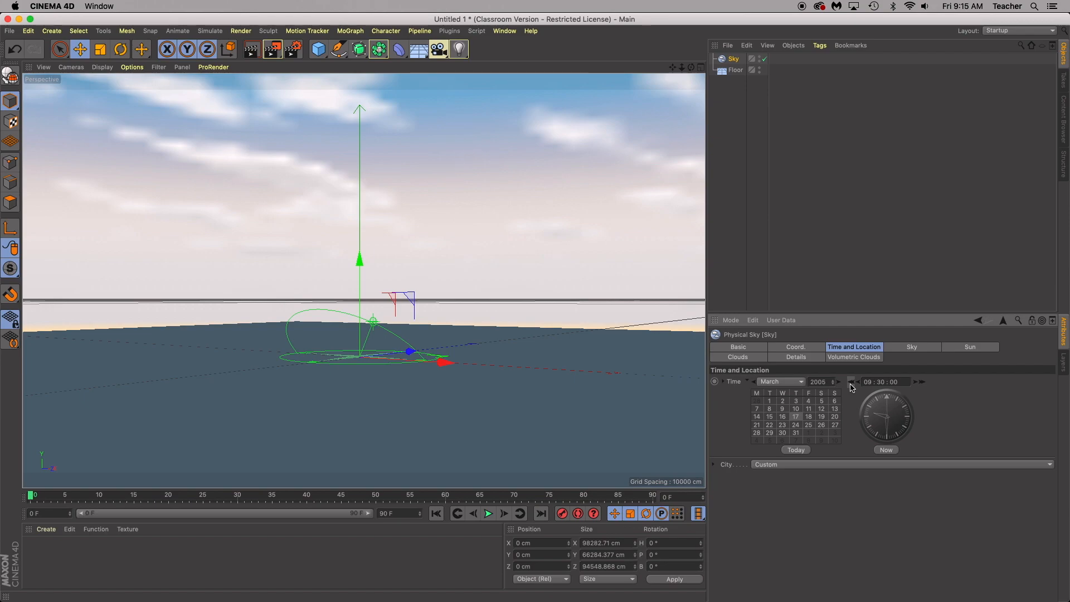
Set the month of the Sky object's date to November
{"action": "left_click", "coordinate": [788, 383]}
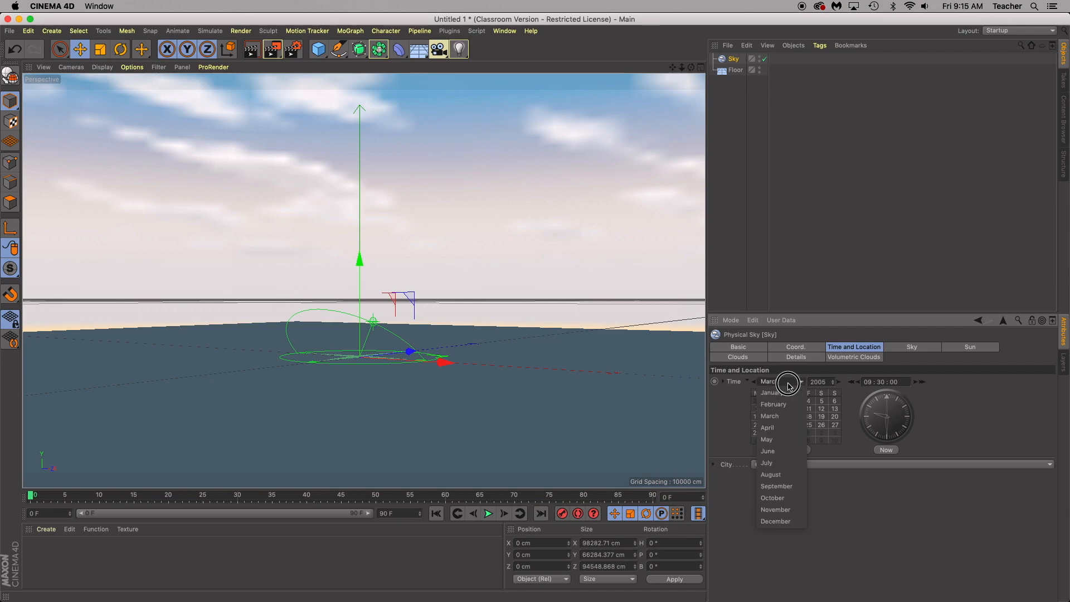
{"action": "left_click", "coordinate": [779, 428]}
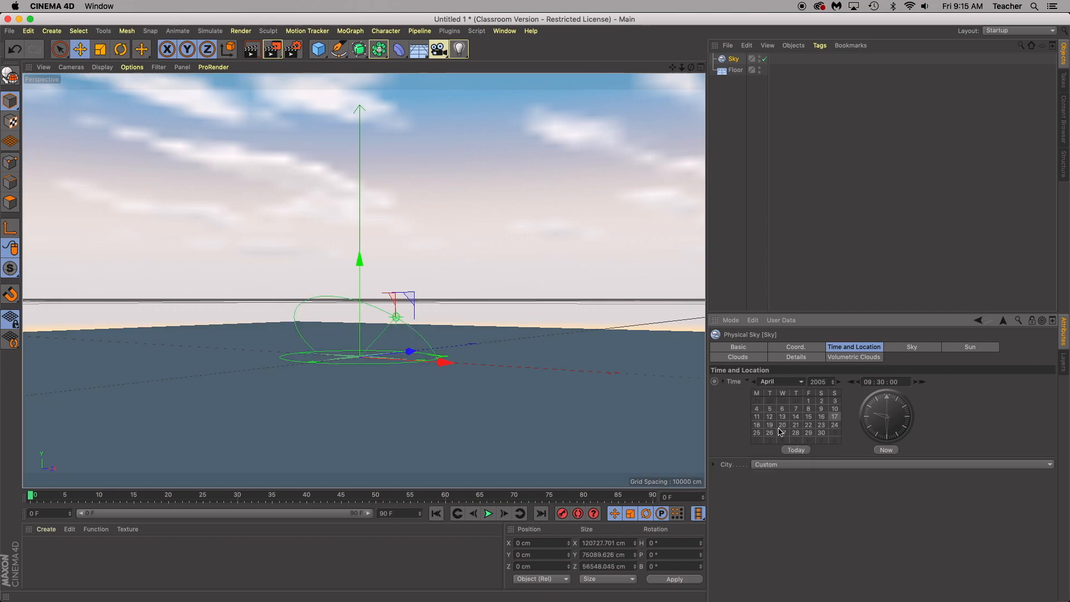
{"action": "left_click", "coordinate": [778, 383]}
{"action": "left_click", "coordinate": [779, 510]}
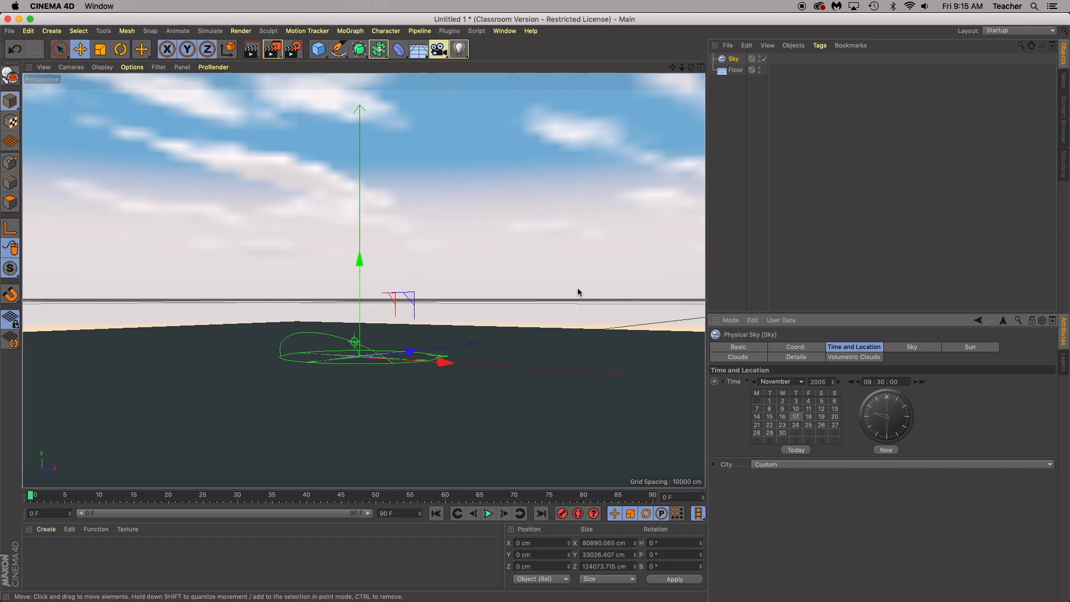
Render the active view to check the sky lighting with the new date and time, then stop the preview
{"action": "left_click", "coordinate": [253, 51]}
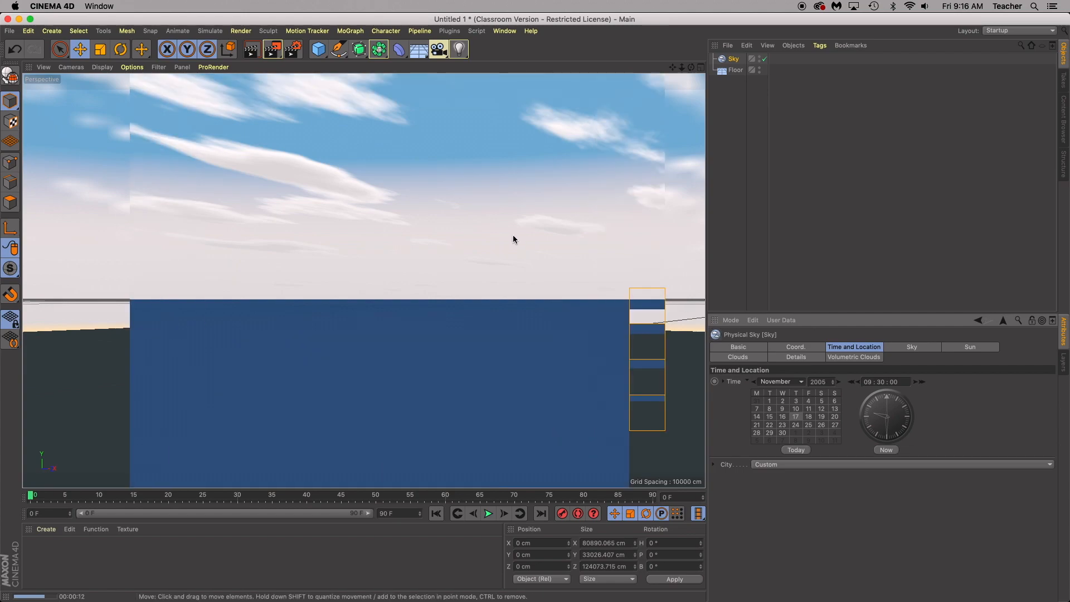
{"action": "left_click", "coordinate": [494, 209]}
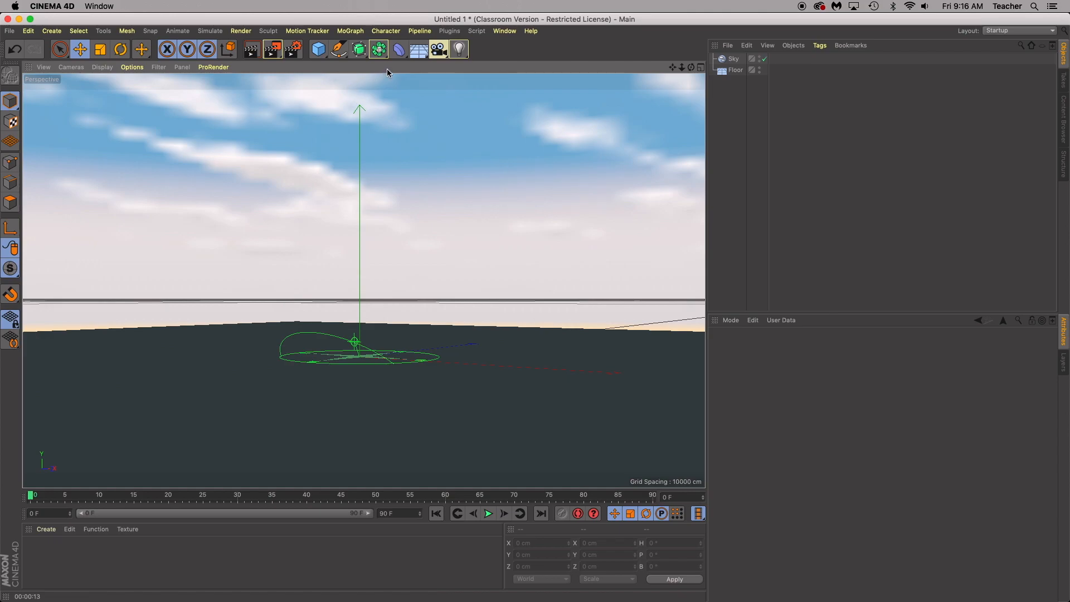
Add a Landscape object and move it to about X -282 cm and Y 32 cm
{"action": "left_click", "coordinate": [316, 50]}
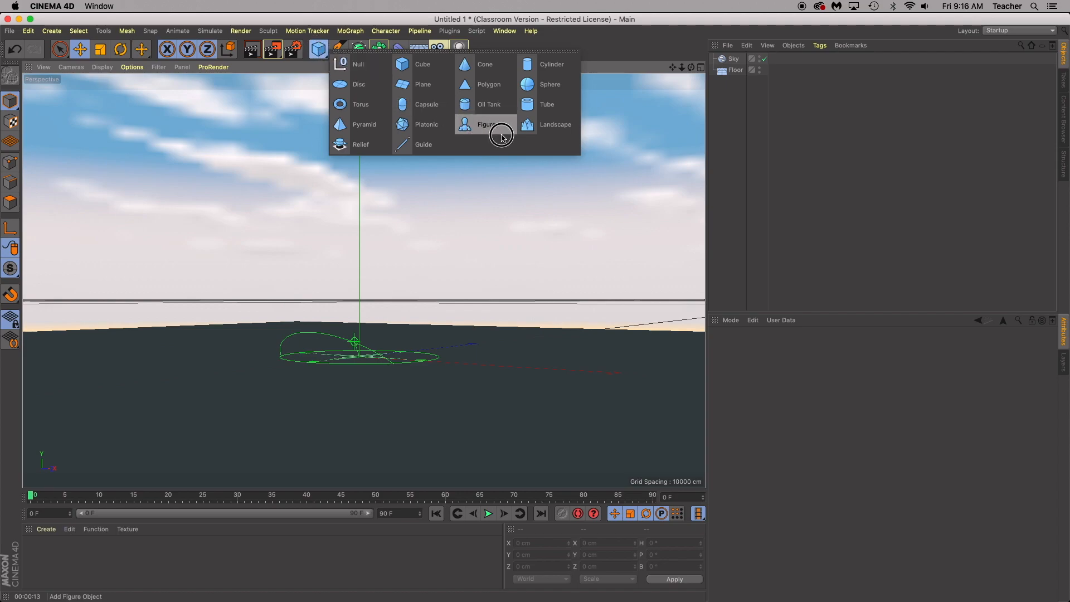
{"action": "left_click", "coordinate": [532, 125]}
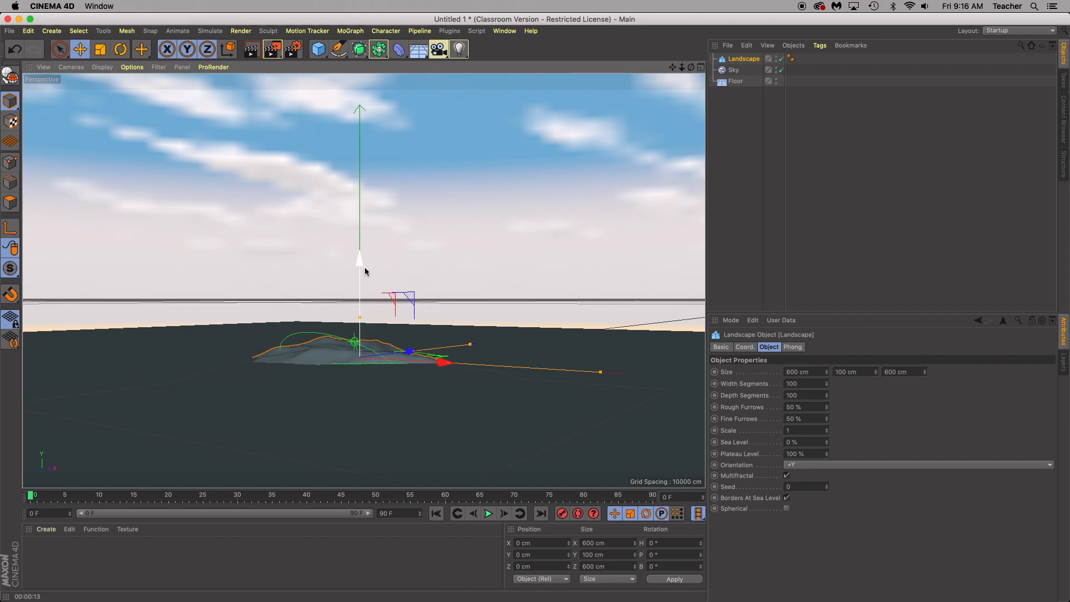
{"action": "left_click_drag", "start_coordinate": [359, 259], "coordinate": [359, 238]}
{"action": "left_click_drag", "start_coordinate": [443, 341], "coordinate": [267, 290]}
{"action": "left_click_drag", "start_coordinate": [210, 234], "coordinate": [207, 229]}
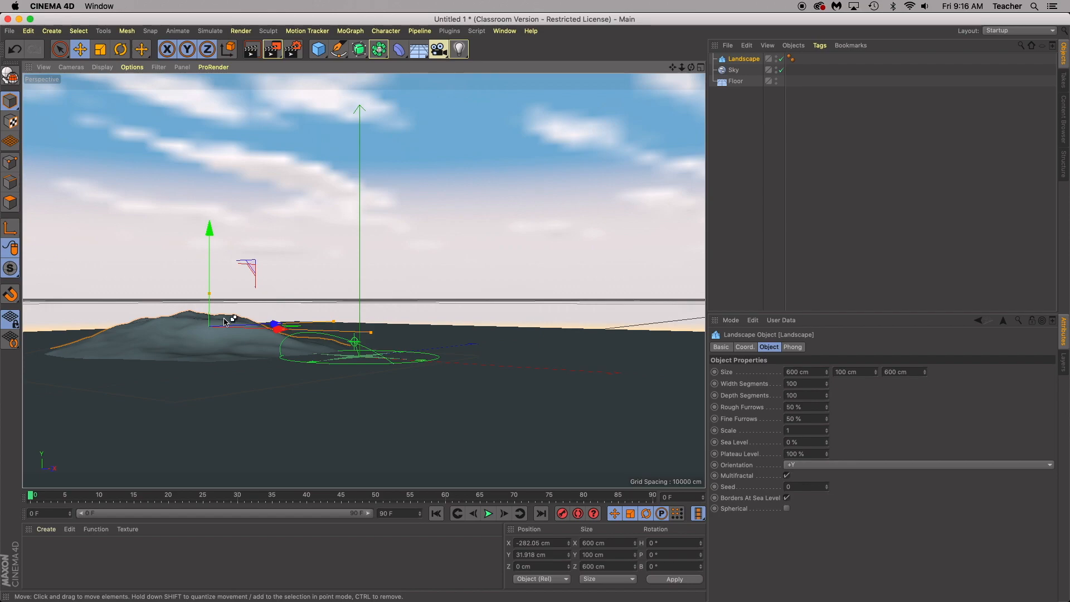
Duplicate the landscape to about X 239 cm, Y 37 cm and resize the copy to about 85 cm high and 544 cm deep
{"action": "left_click_drag", "start_coordinate": [279, 330], "coordinate": [640, 343], "text": "ctrl"}
{"action": "left_click_drag", "start_coordinate": [539, 244], "coordinate": [539, 239]}
{"action": "left_click_drag", "start_coordinate": [542, 285], "coordinate": [542, 293]}
{"action": "left_click_drag", "start_coordinate": [618, 329], "coordinate": [616, 326]}
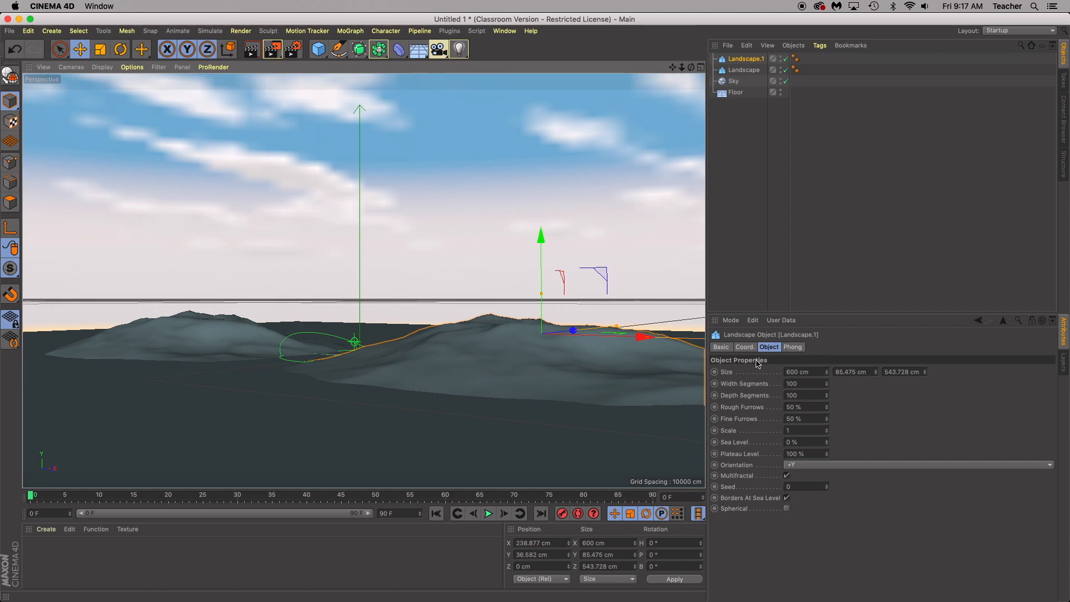
Adjust the vertical position of the second landscape to about Y 37.7 cm
{"action": "left_click", "coordinate": [724, 347]}
{"action": "left_click", "coordinate": [767, 347]}
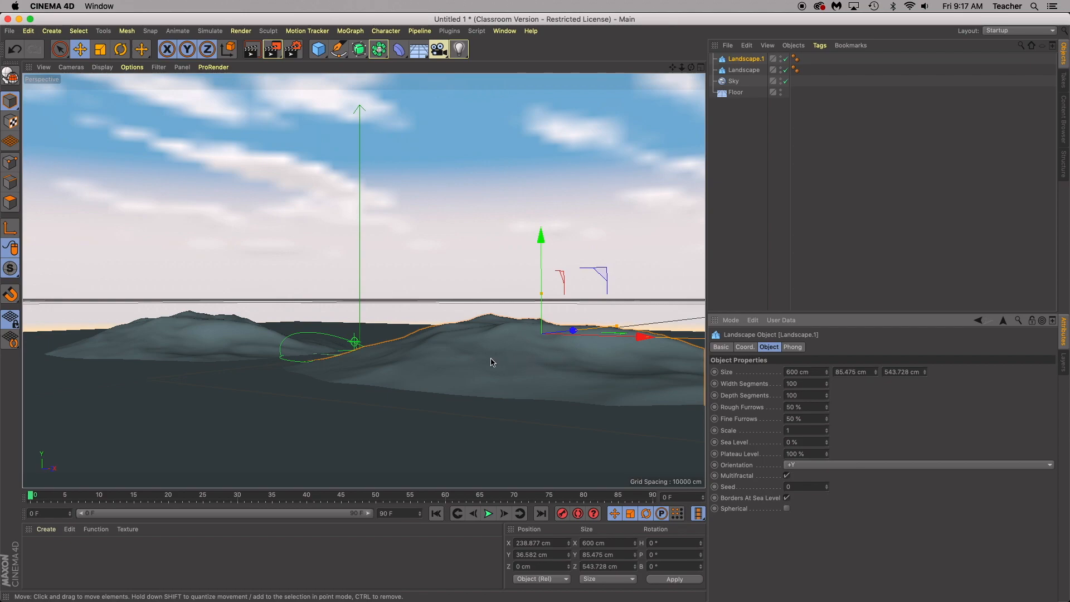
{"action": "left_click_drag", "start_coordinate": [541, 238], "coordinate": [541, 239]}
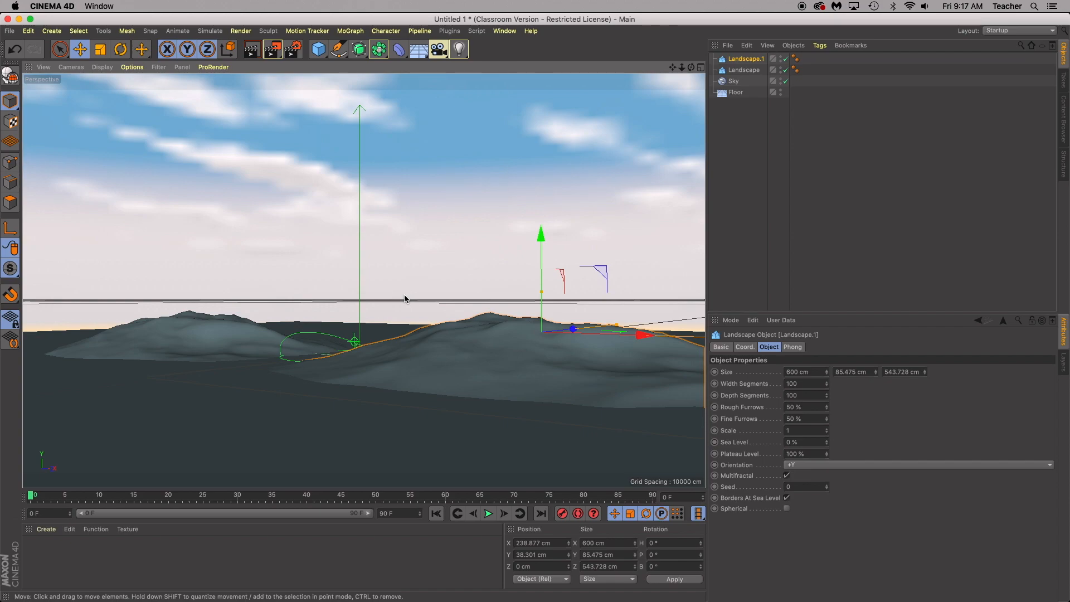
{"action": "left_click", "coordinate": [101, 49]}
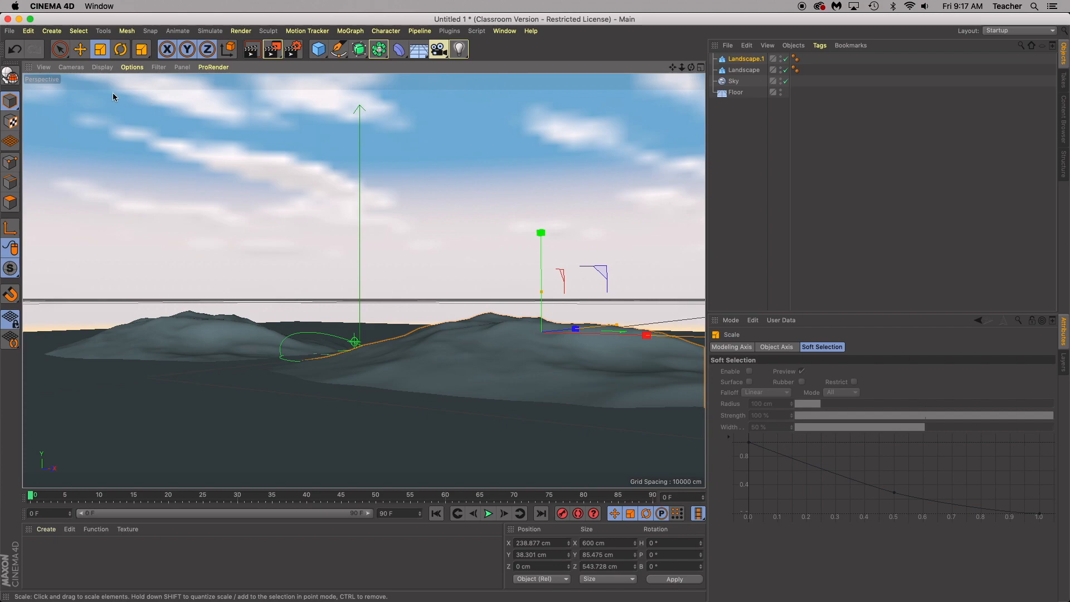
{"action": "left_click", "coordinate": [81, 50]}
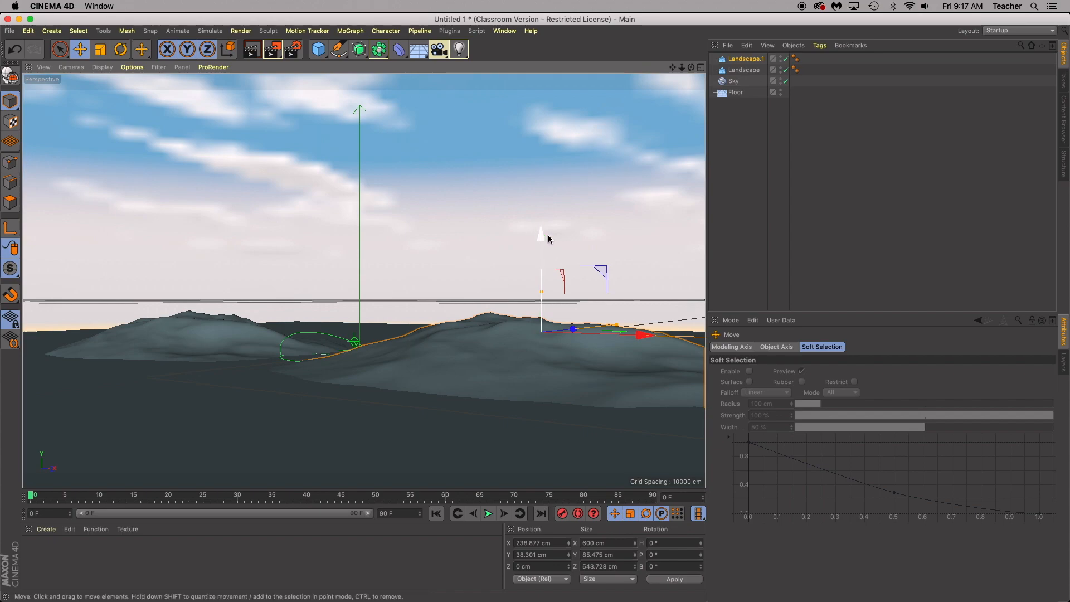
{"action": "left_click_drag", "start_coordinate": [541, 235], "coordinate": [543, 238]}
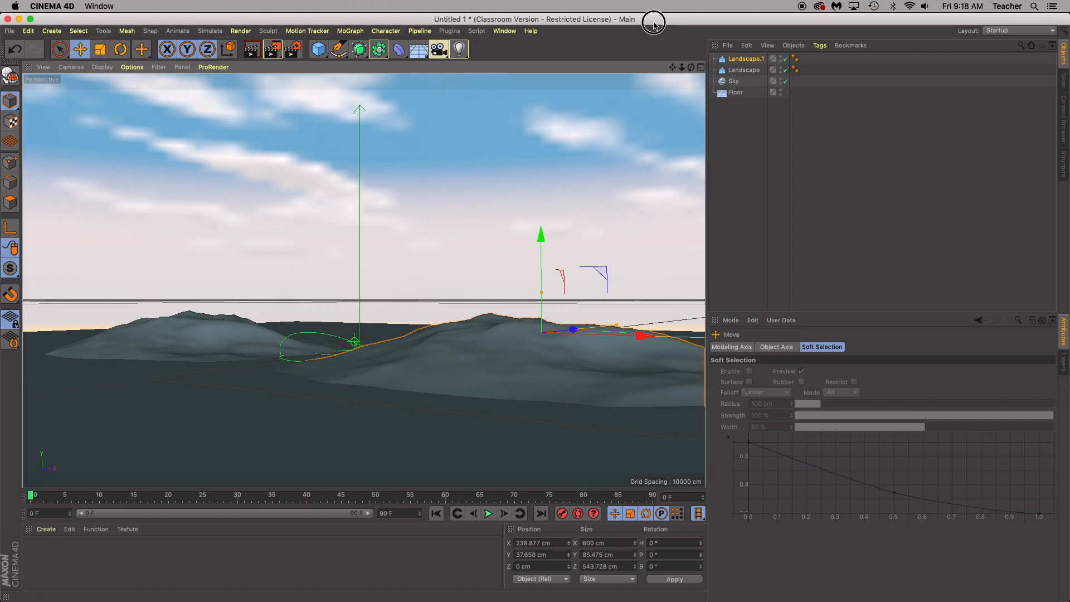
Open the 3D Objects library under the Visualize presets in the Content Browser and browse its categories
{"action": "left_click_drag", "start_coordinate": [660, 21], "coordinate": [646, 24]}
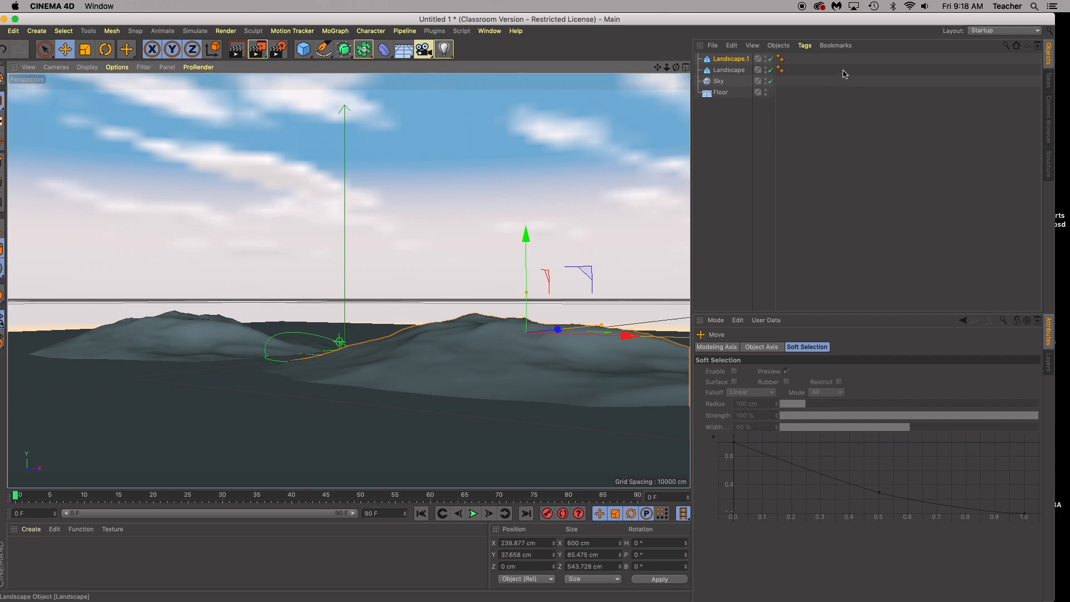
{"action": "left_click", "coordinate": [1048, 114]}
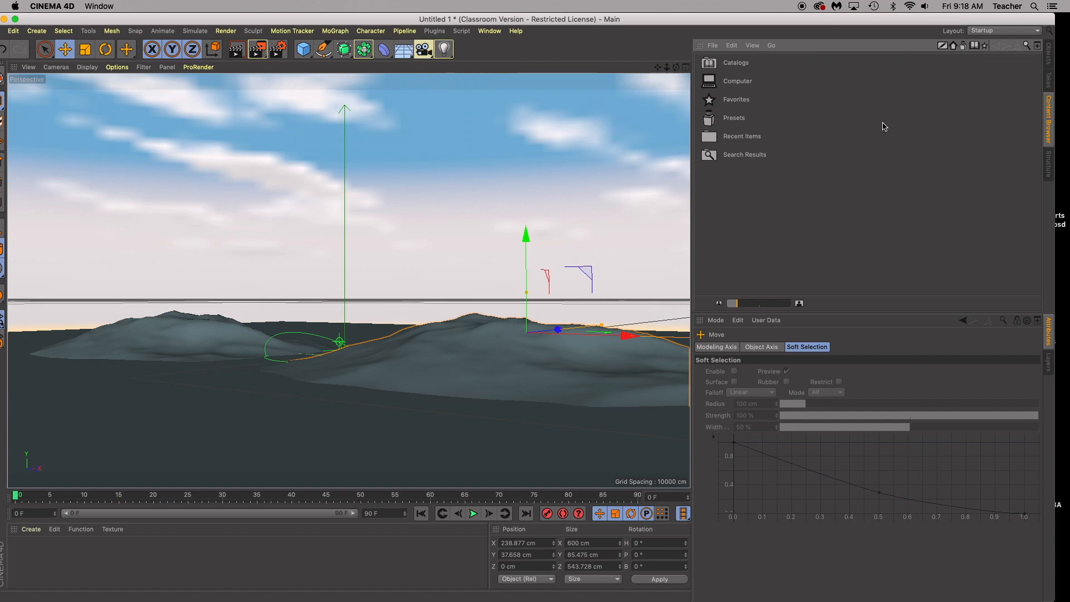
{"action": "double_click", "coordinate": [733, 119]}
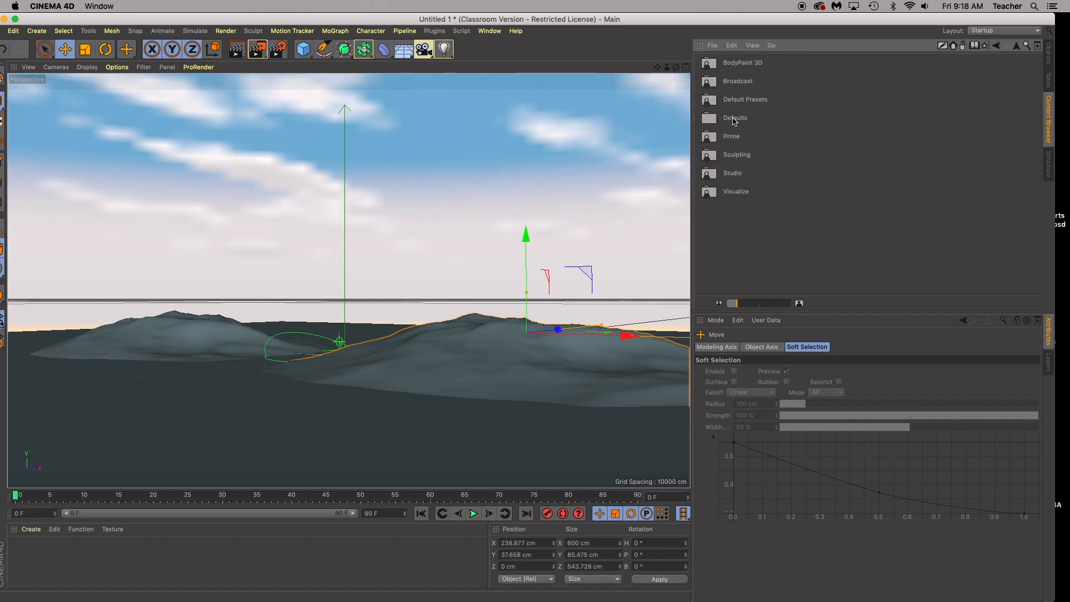
{"action": "double_click", "coordinate": [737, 192]}
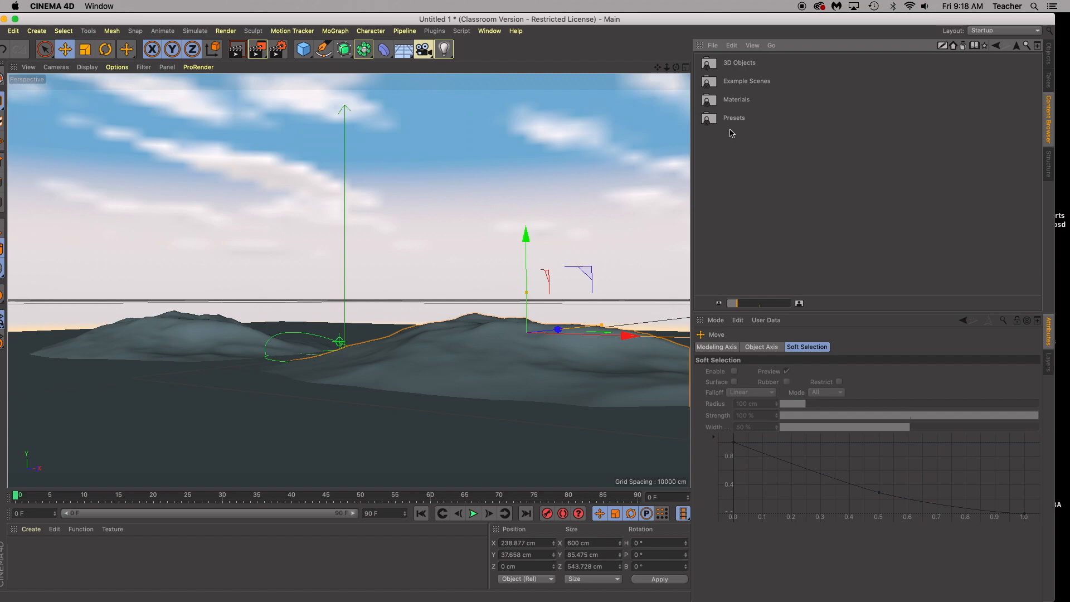
{"action": "double_click", "coordinate": [739, 63]}
{"action": "mouse_move", "coordinate": [1040, 84]}
{"action": "left_mouse_down"}
{"action": "mouse_move", "coordinate": [1046, 136]}
{"action": "mouse_move", "coordinate": [1042, 81]}
{"action": "left_mouse_up"}
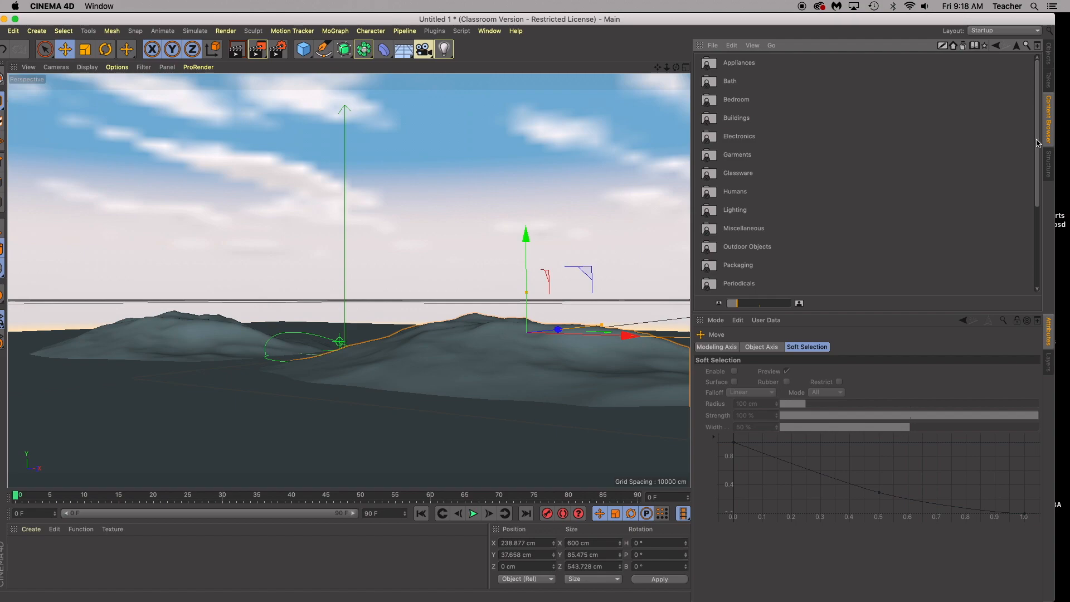
{"action": "left_click_drag", "start_coordinate": [1040, 141], "coordinate": [1039, 167]}
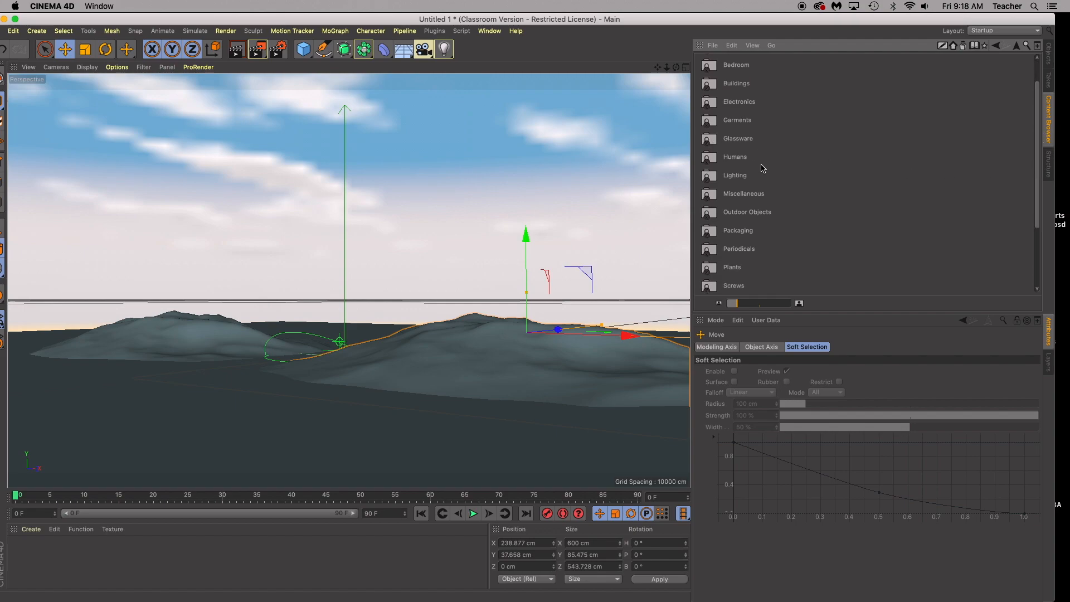
Add the Couple 01 - Renderpeople model from the Humans category's 3D People [Medium Resolution] folder to the scene
{"action": "double_click", "coordinate": [736, 160]}
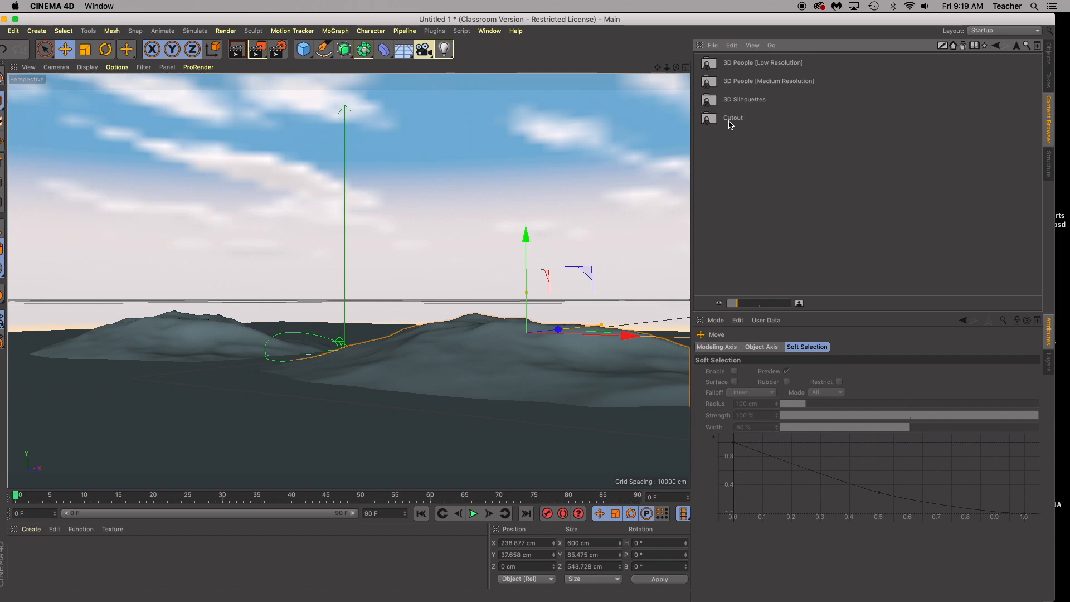
{"action": "double_click", "coordinate": [742, 84]}
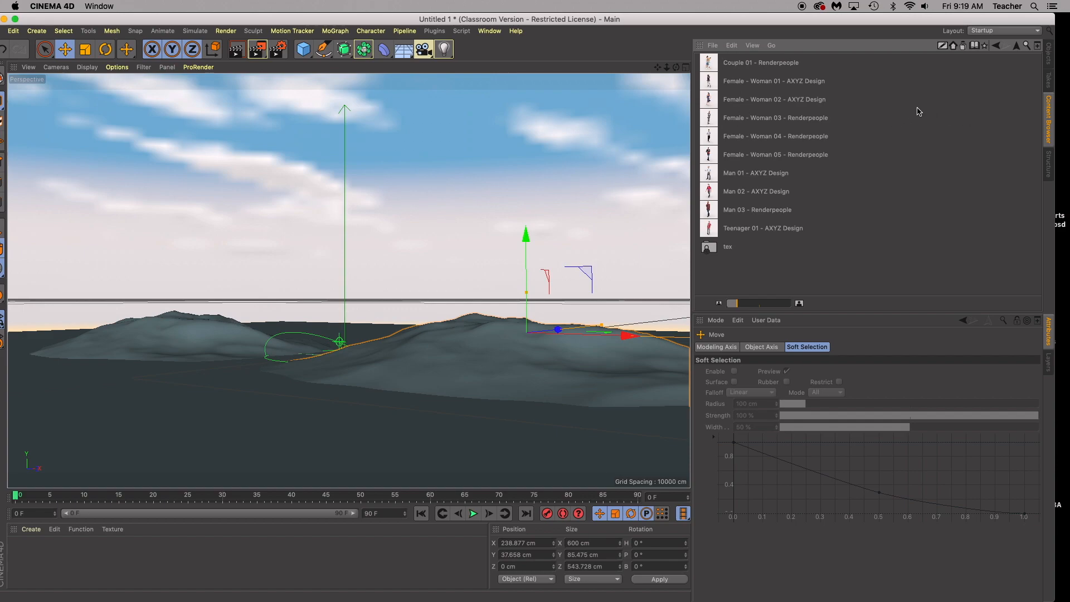
{"action": "left_click", "coordinate": [727, 63]}
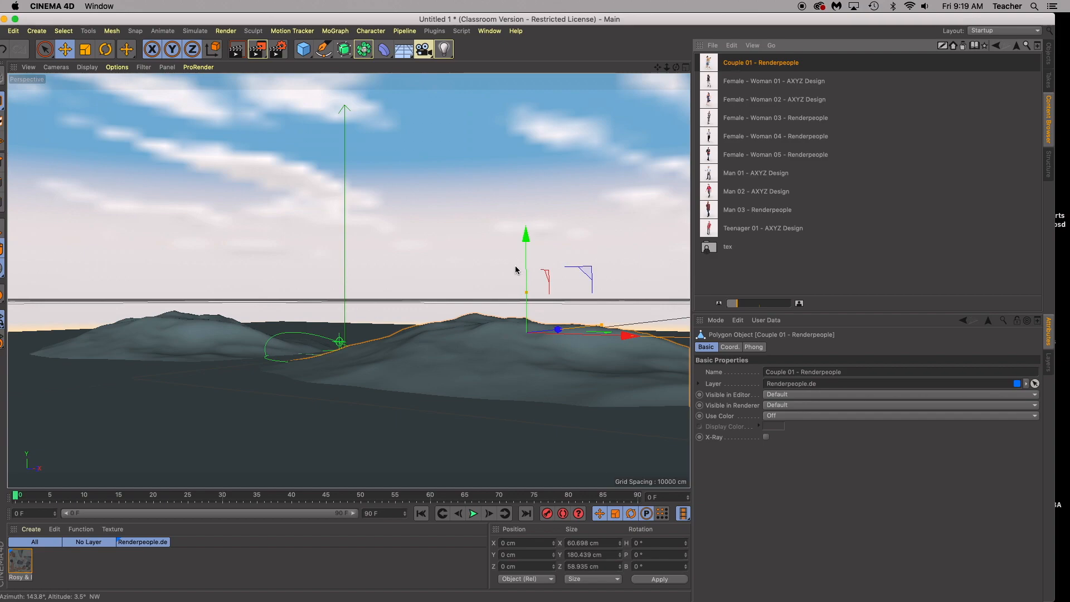
{"action": "double_click", "coordinate": [806, 62]}
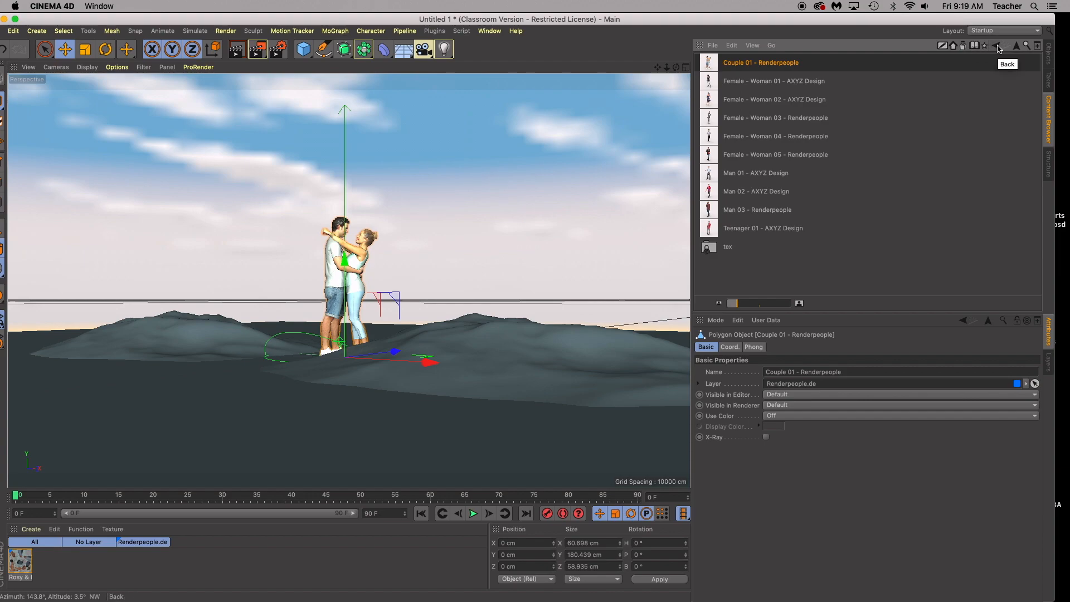
Leave the people models and return through the presets library to the Visualize folder
{"action": "left_click", "coordinate": [997, 46]}
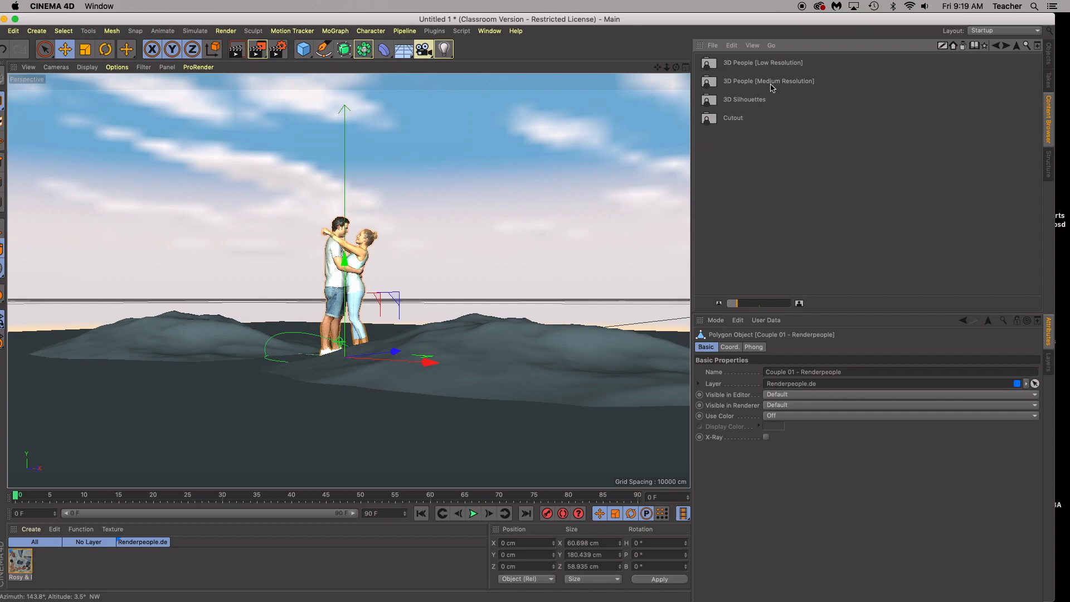
{"action": "left_click", "coordinate": [1016, 49]}
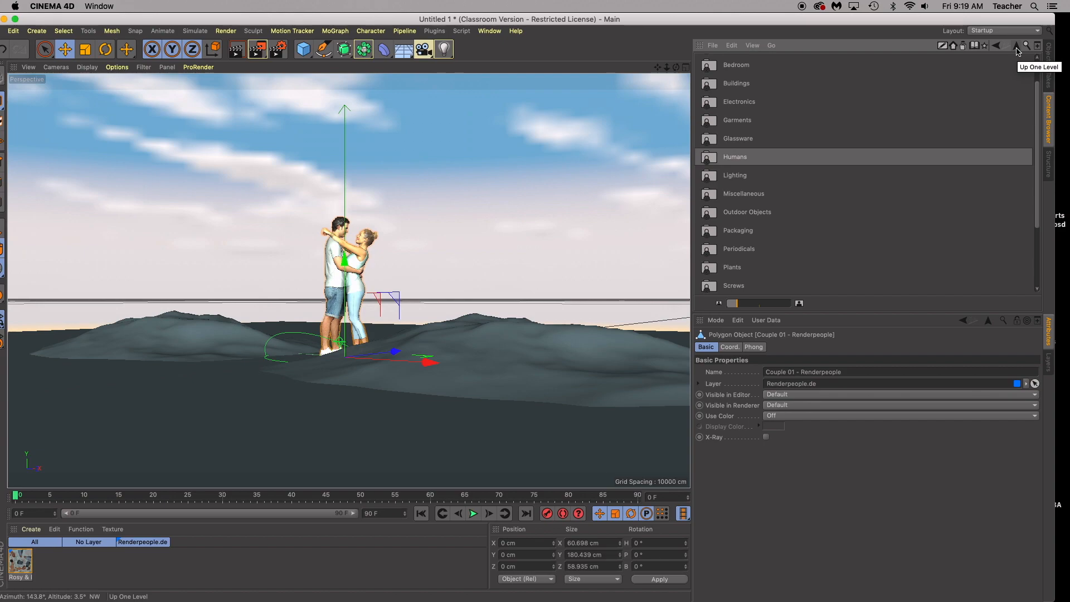
{"action": "left_click", "coordinate": [963, 48]}
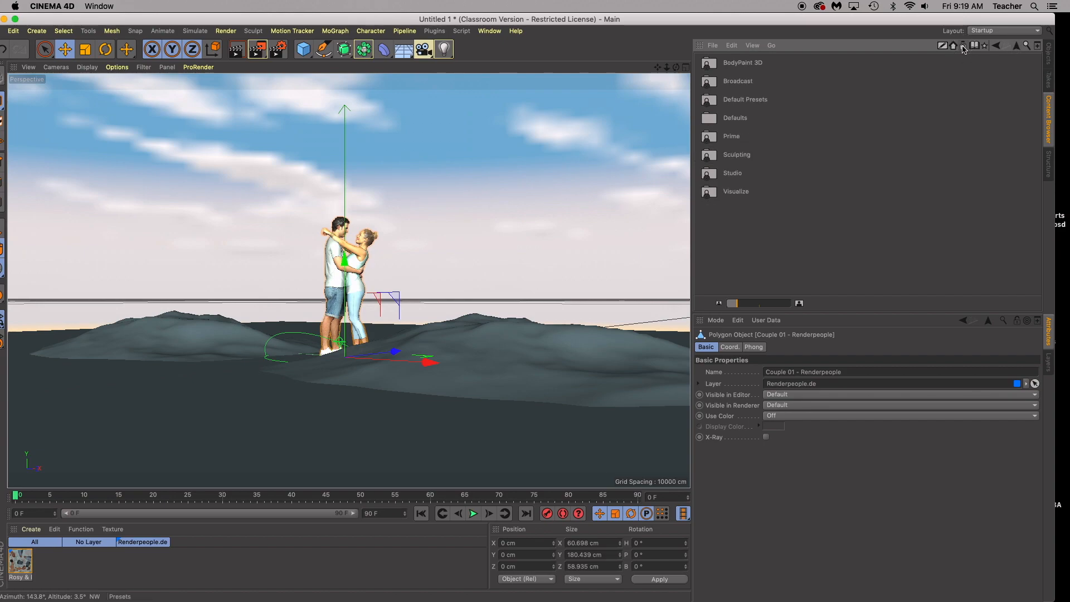
{"action": "double_click", "coordinate": [736, 192]}
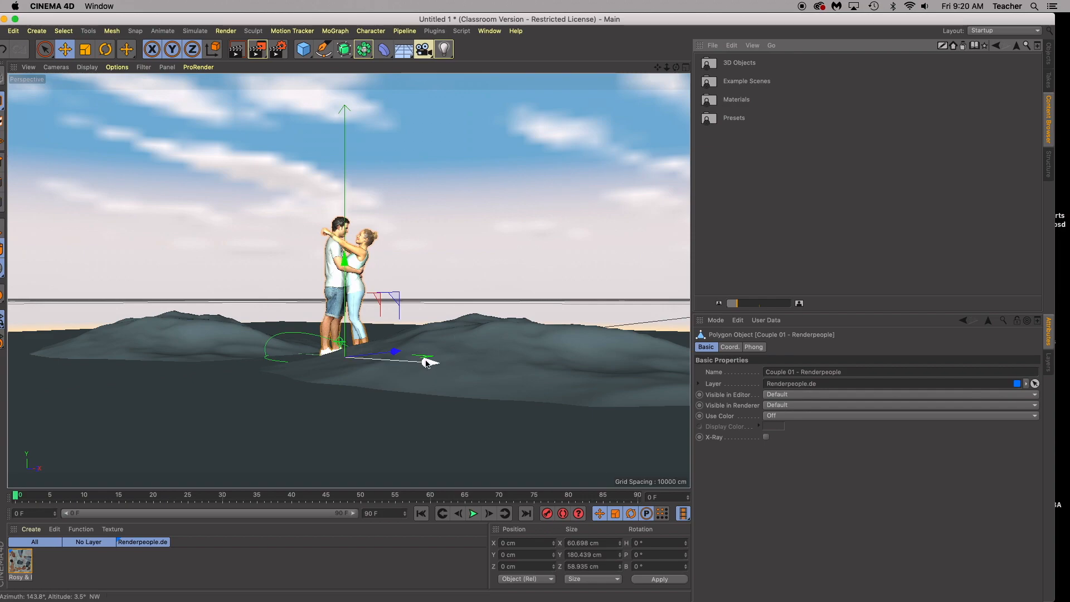
Move the couple onto the second landscape hill, to about X 181 cm, Y 27.5 cm and Z -120 cm
{"action": "left_click_drag", "start_coordinate": [426, 362], "coordinate": [512, 322]}
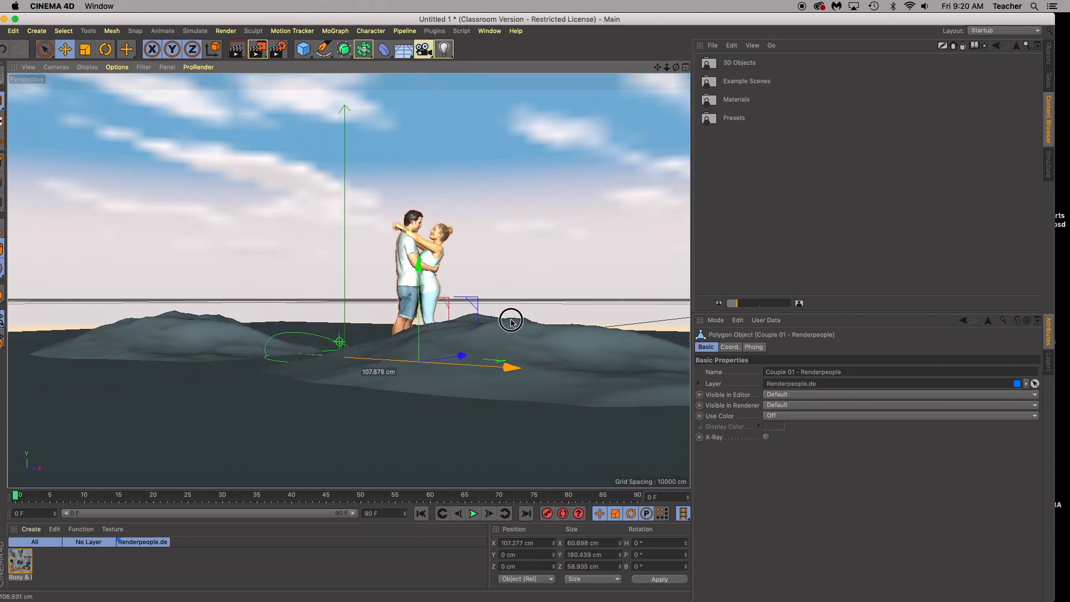
{"action": "left_click_drag", "start_coordinate": [425, 264], "coordinate": [430, 224]}
{"action": "left_click_drag", "start_coordinate": [513, 323], "coordinate": [576, 321]}
{"action": "left_click_drag", "start_coordinate": [510, 323], "coordinate": [485, 320]}
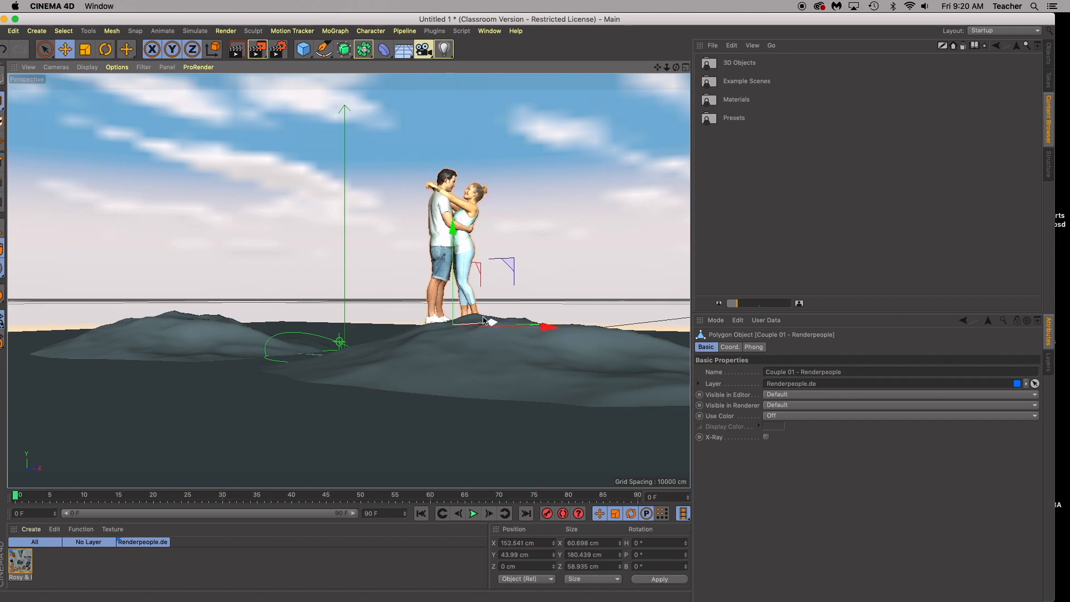
{"action": "left_click_drag", "start_coordinate": [461, 228], "coordinate": [467, 243]}
{"action": "left_click_drag", "start_coordinate": [490, 335], "coordinate": [480, 340]}
{"action": "left_click_drag", "start_coordinate": [444, 346], "coordinate": [519, 349]}
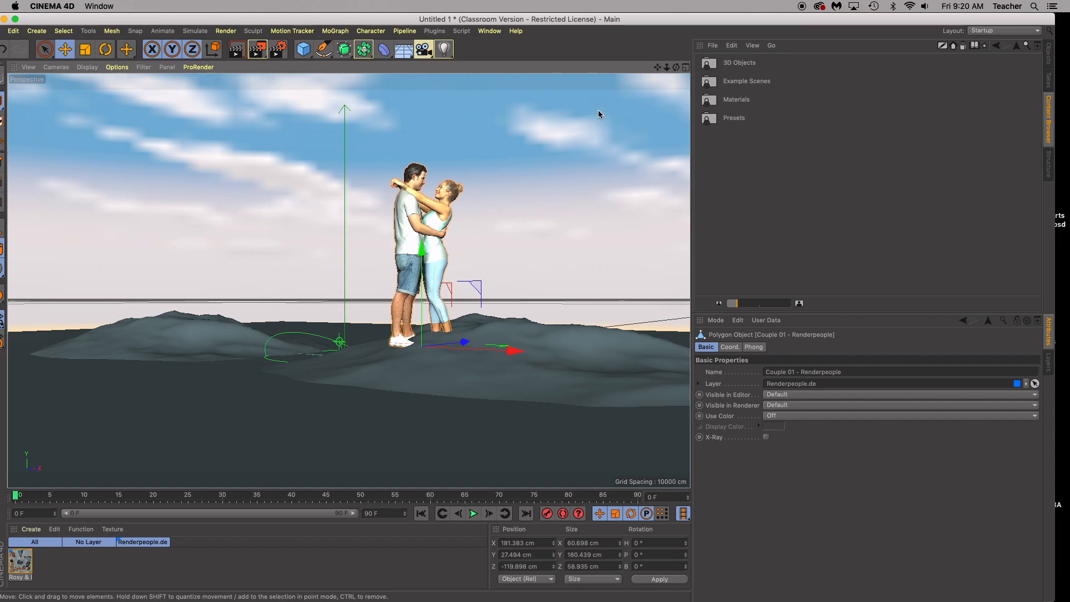
In the four-view layout, shift the couple to about X 193 cm and the first landscape to about Z -2.9 cm
{"action": "left_click", "coordinate": [686, 67]}
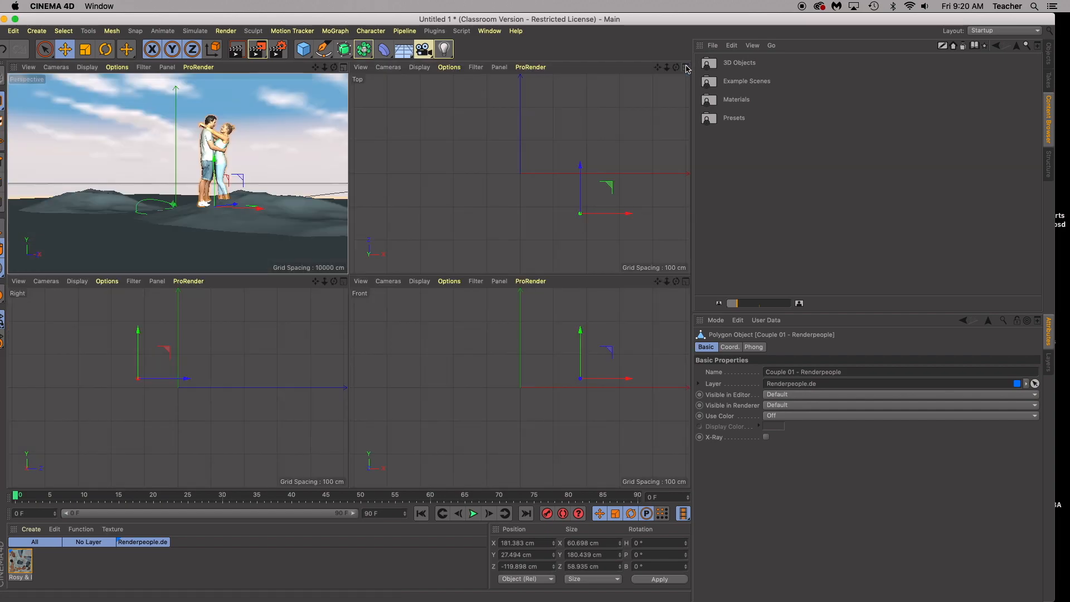
{"action": "left_click_drag", "start_coordinate": [261, 212], "coordinate": [240, 204]}
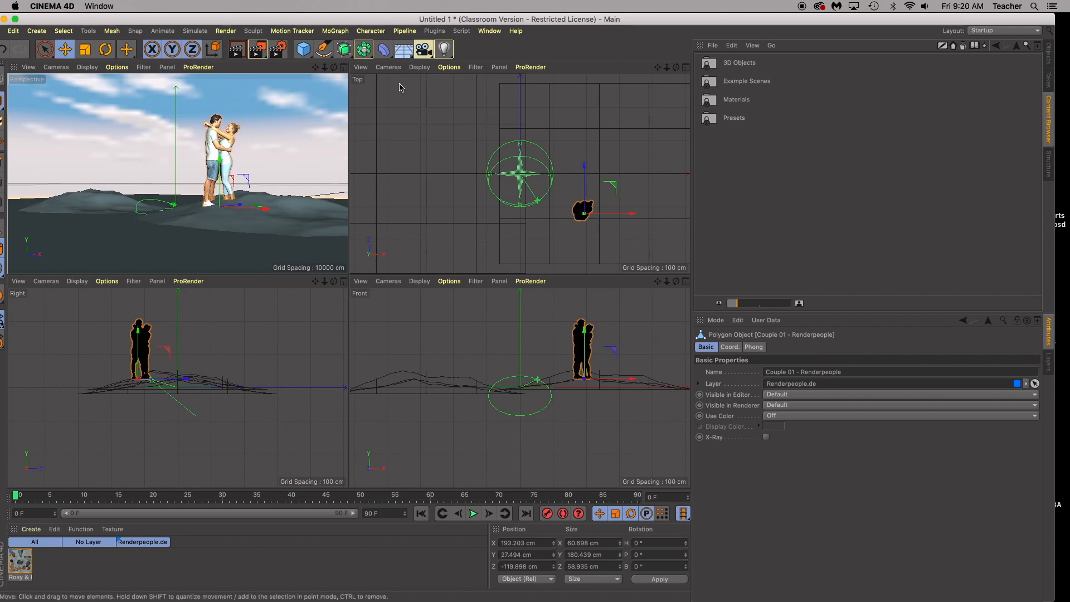
{"action": "scroll", "coordinate": [480, 191], "scroll_direction": "down", "scroll_amount": 3}
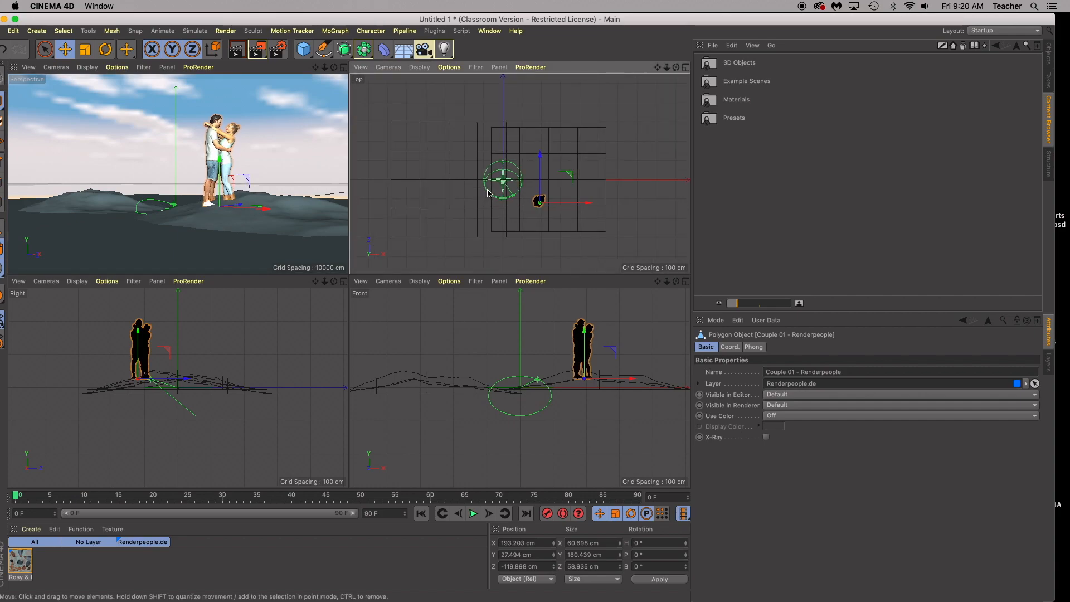
{"action": "left_click", "coordinate": [451, 165]}
{"action": "left_click", "coordinate": [524, 150]}
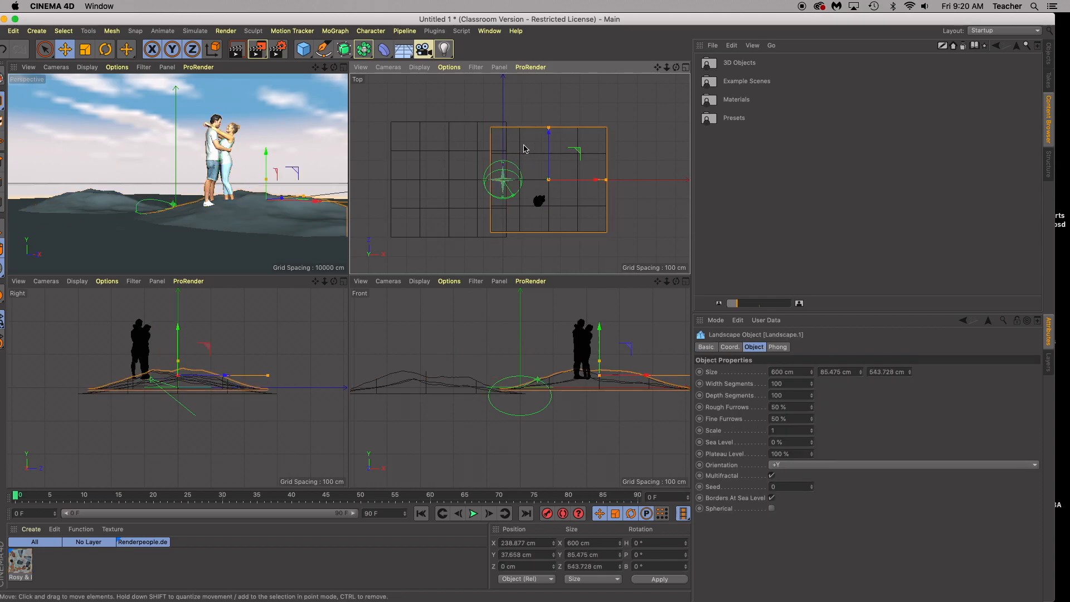
{"action": "left_click", "coordinate": [466, 159]}
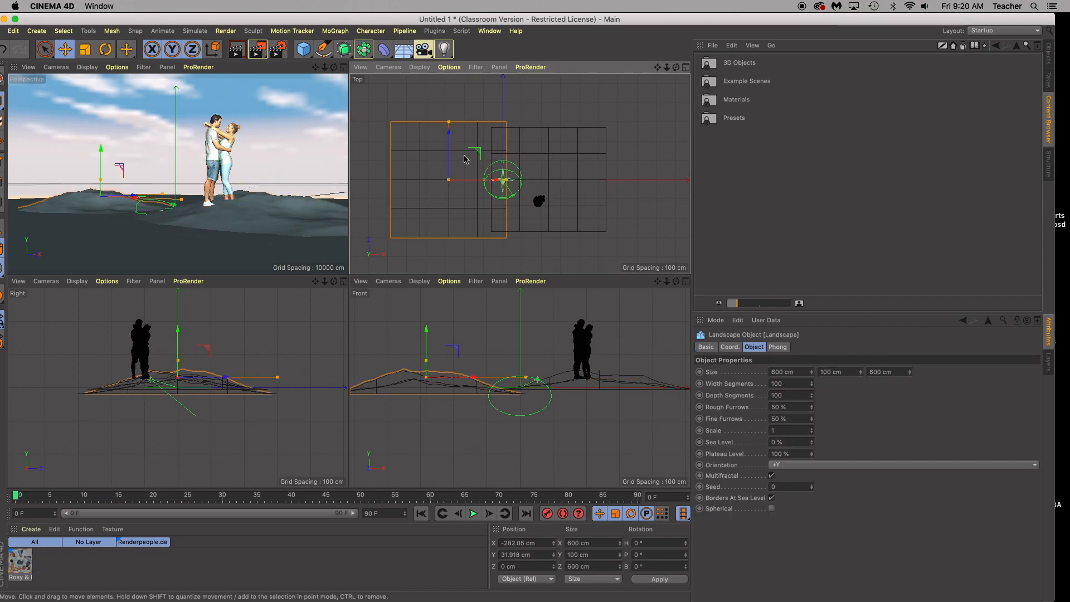
{"action": "left_click_drag", "start_coordinate": [448, 134], "coordinate": [449, 135]}
Move the couple to about X 187 cm and rotate it to a heading of about -35.6°
{"action": "left_click", "coordinate": [540, 209]}
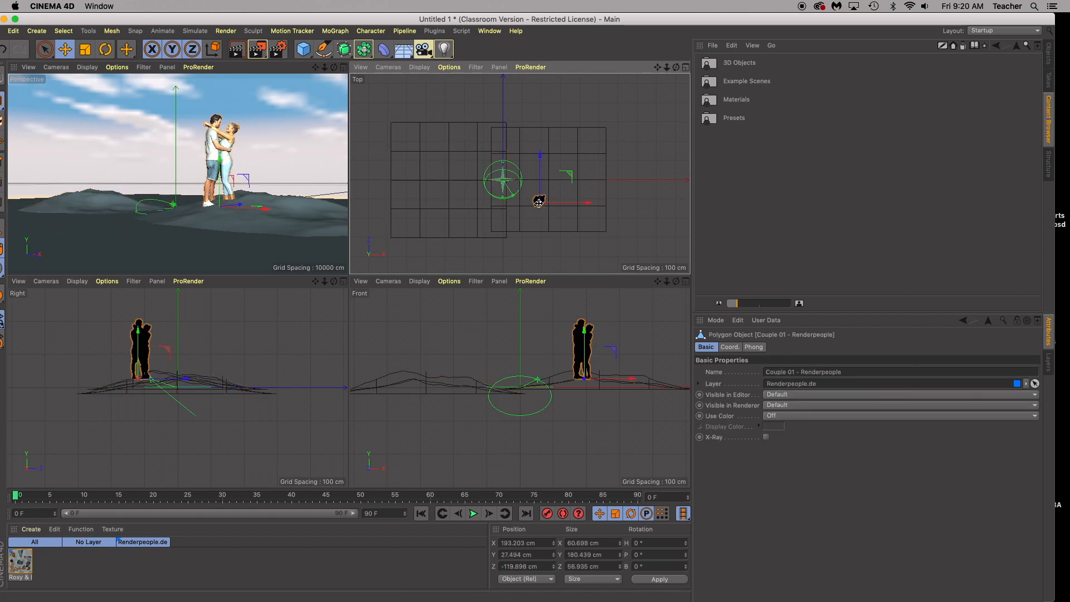
{"action": "left_click_drag", "start_coordinate": [585, 203], "coordinate": [586, 204]}
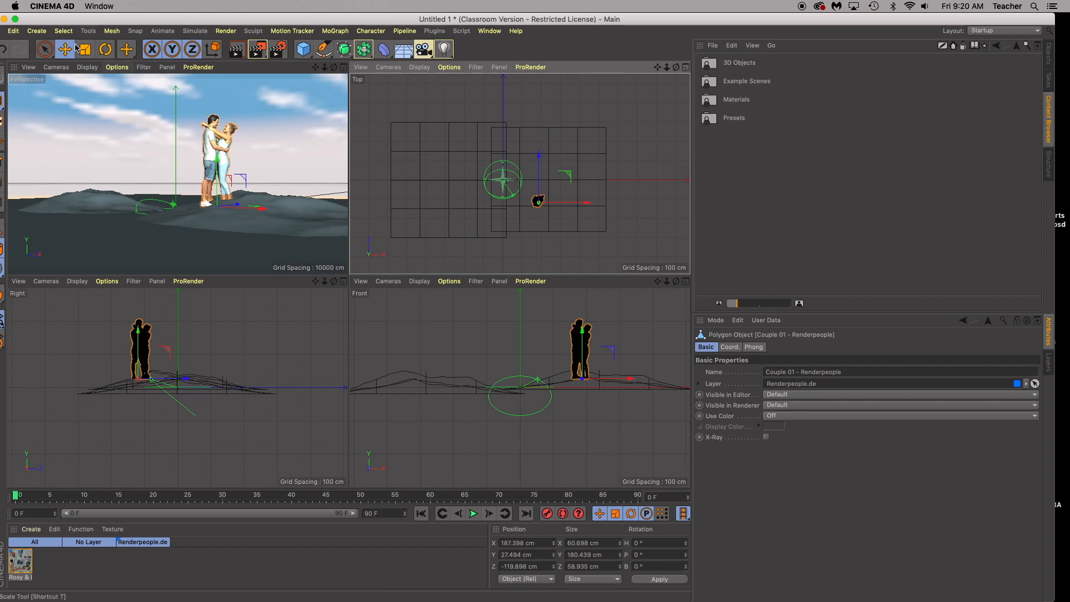
{"action": "left_click", "coordinate": [103, 49]}
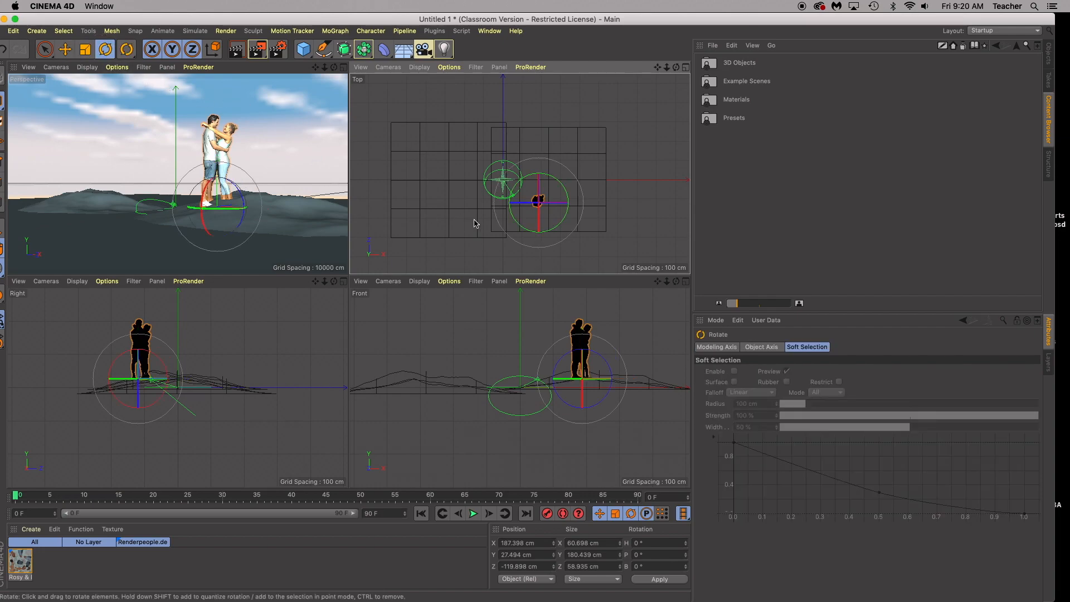
{"action": "left_click_drag", "start_coordinate": [518, 225], "coordinate": [496, 210]}
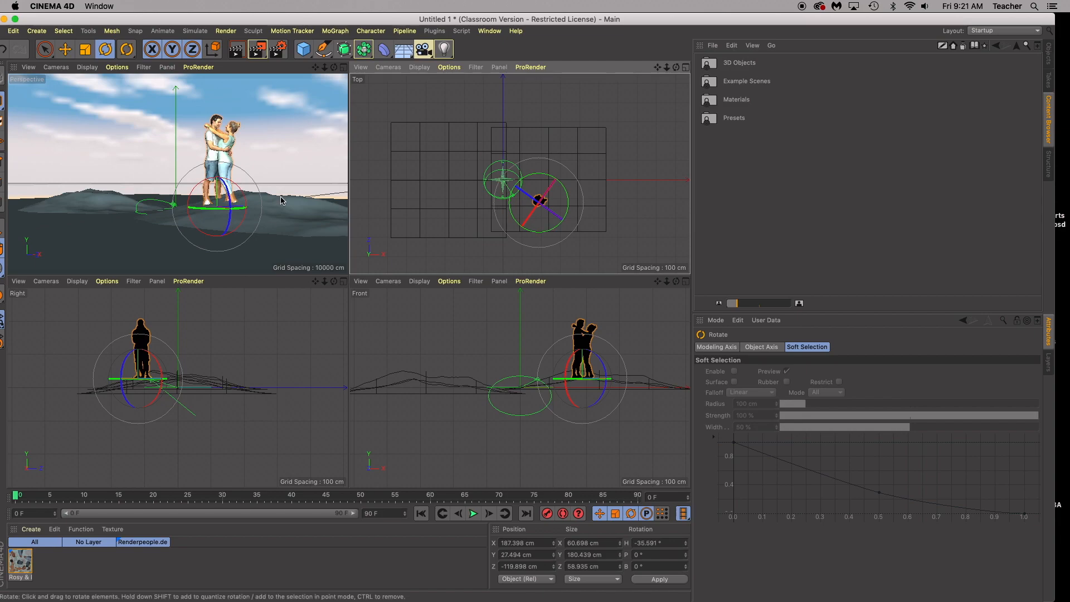
{"action": "left_click", "coordinate": [249, 356]}
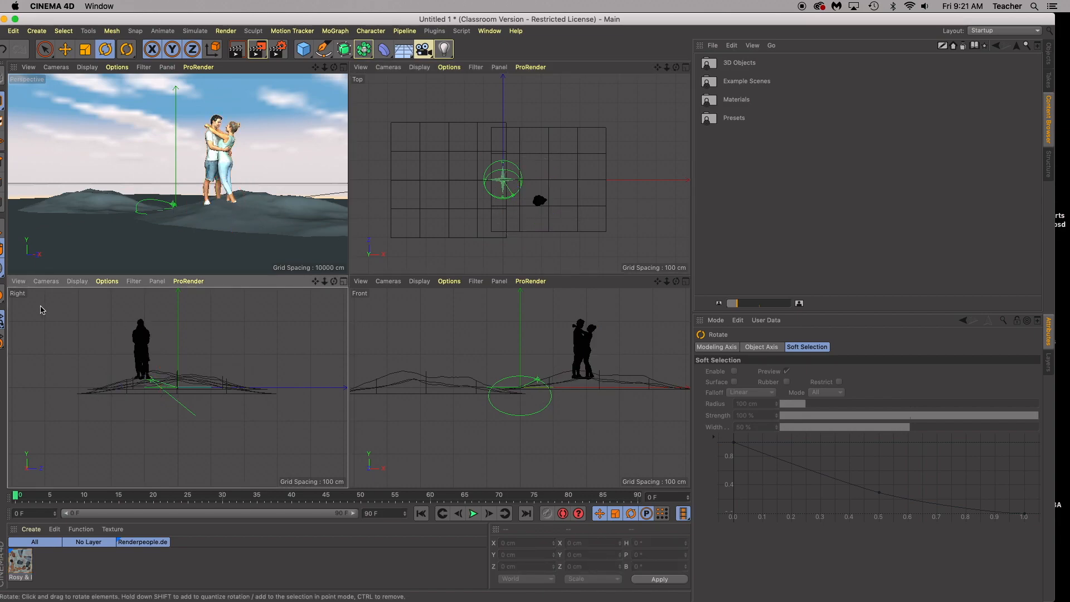
{"action": "left_click", "coordinate": [585, 365]}
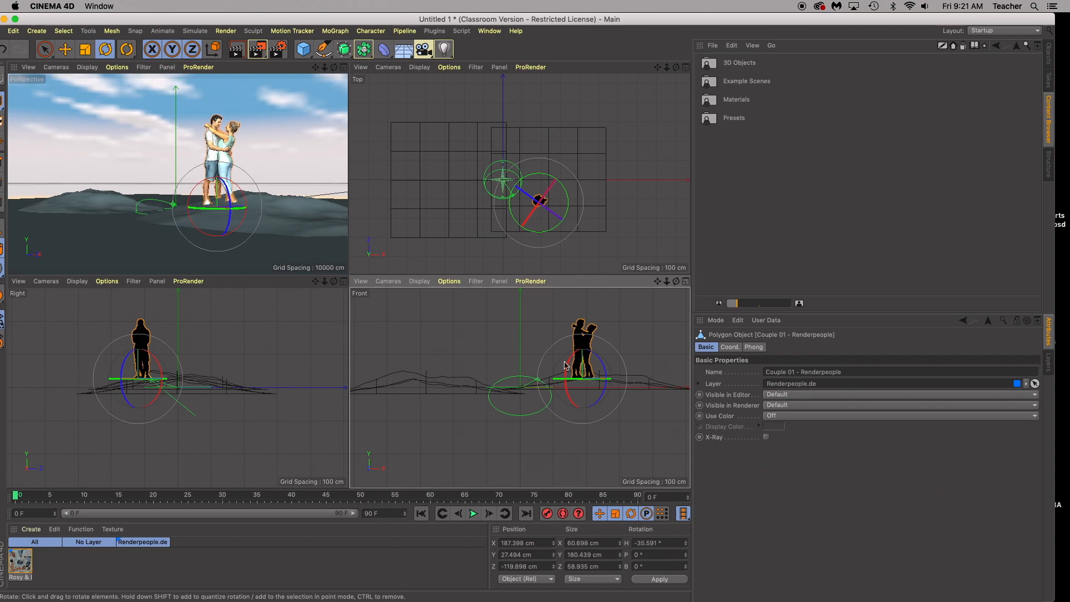
In the full perspective view, raise and shift the couple to about X 191 cm, Y 34.9 cm and Z -115 cm
{"action": "left_click", "coordinate": [481, 392]}
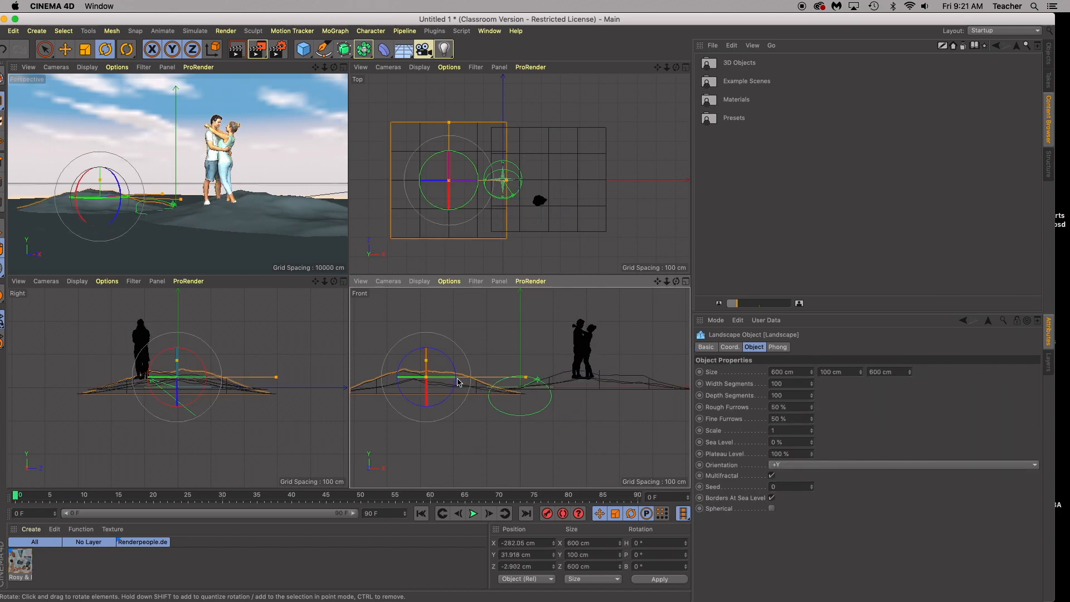
{"action": "left_click", "coordinate": [65, 50]}
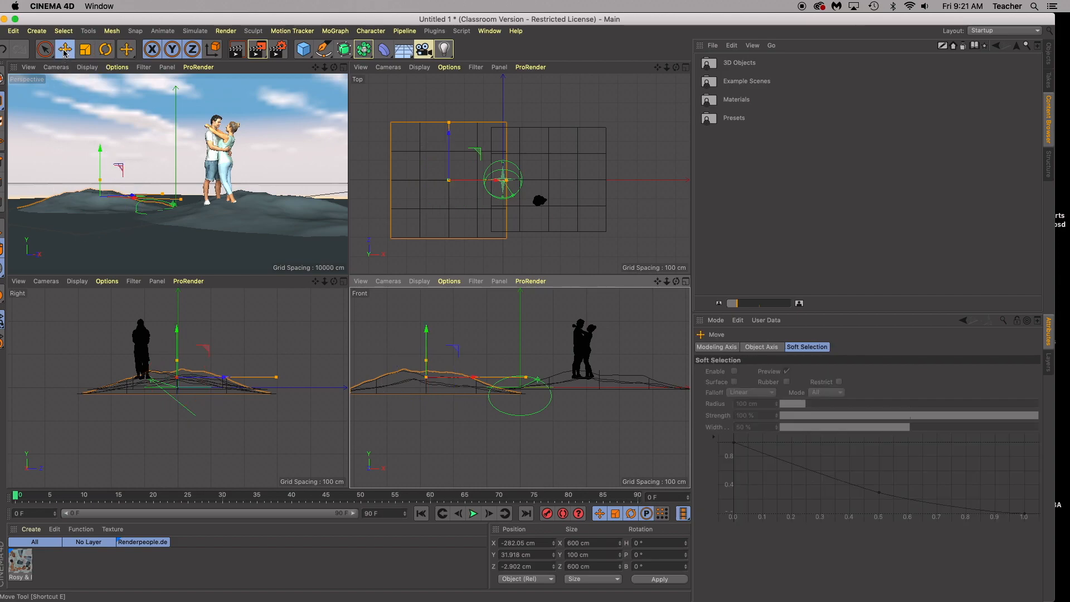
{"action": "left_click", "coordinate": [344, 68]}
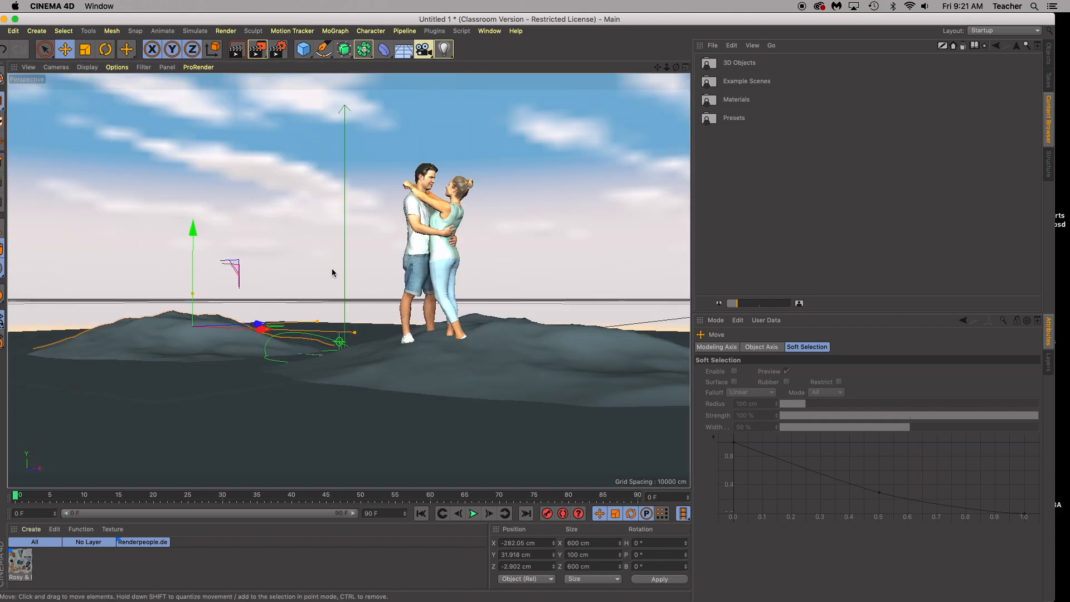
{"action": "left_click", "coordinate": [419, 265]}
{"action": "left_click_drag", "start_coordinate": [428, 254], "coordinate": [436, 239]}
{"action": "left_click_drag", "start_coordinate": [507, 339], "coordinate": [516, 338]}
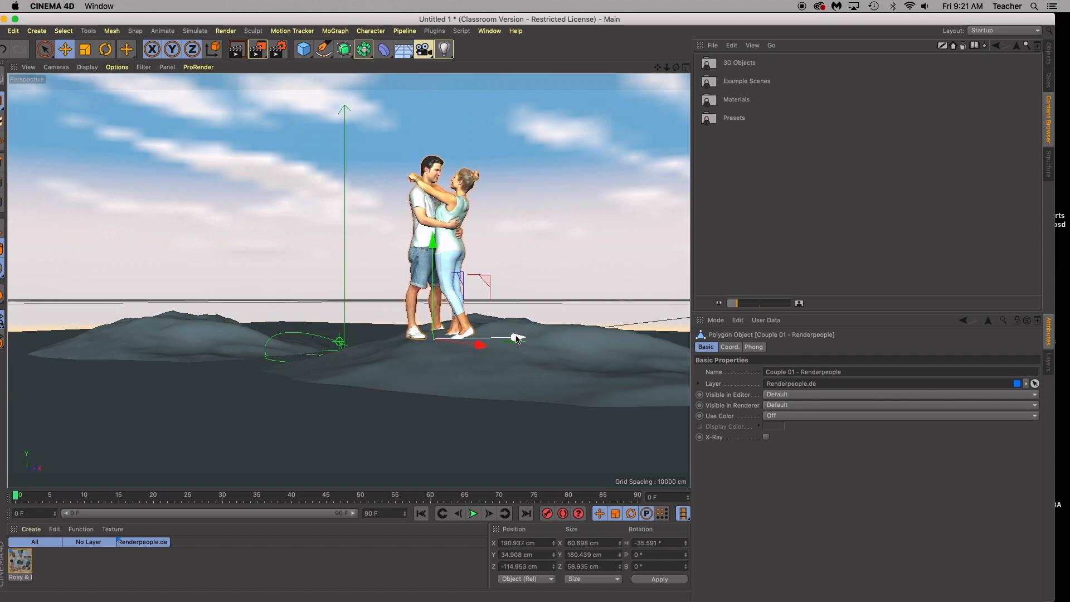
{"action": "left_click_drag", "start_coordinate": [454, 387], "coordinate": [444, 390], "text": "alt"}
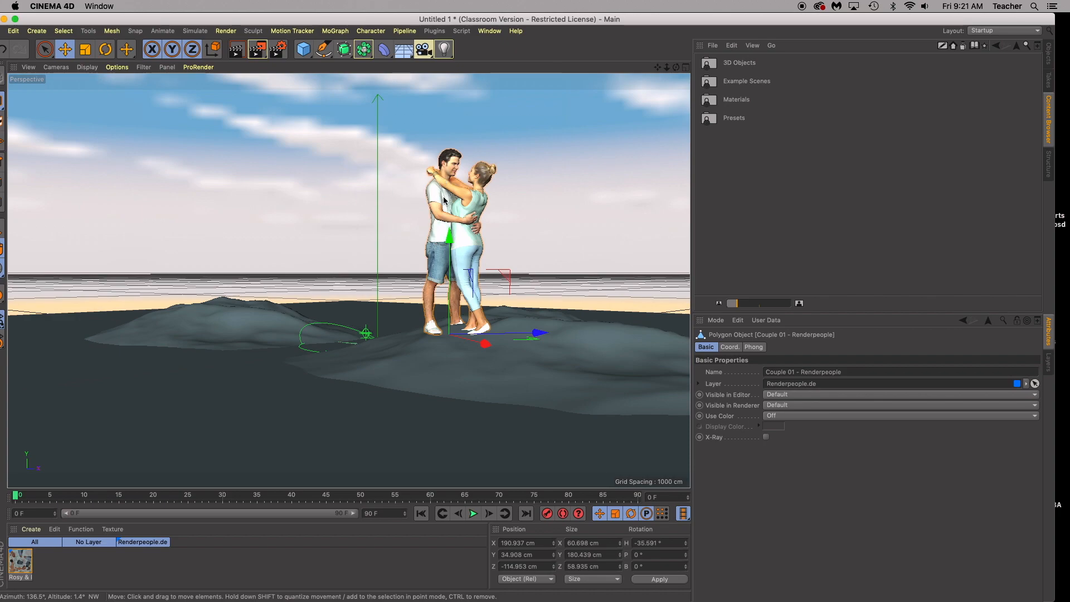
{"action": "left_click_drag", "start_coordinate": [657, 67], "coordinate": [555, 68]}
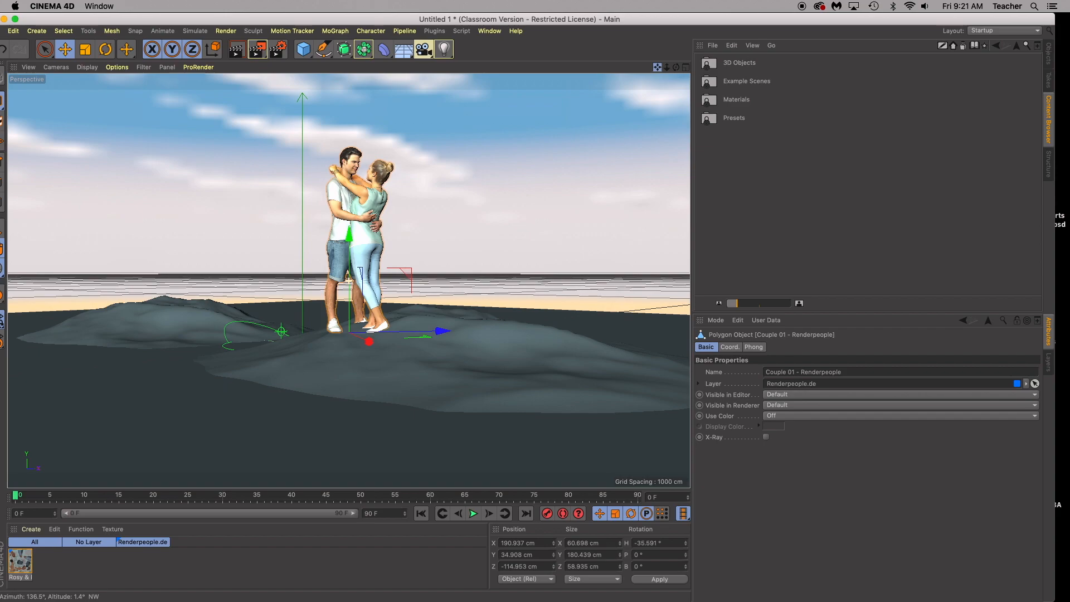
{"action": "left_click_drag", "start_coordinate": [555, 68], "coordinate": [645, 68]}
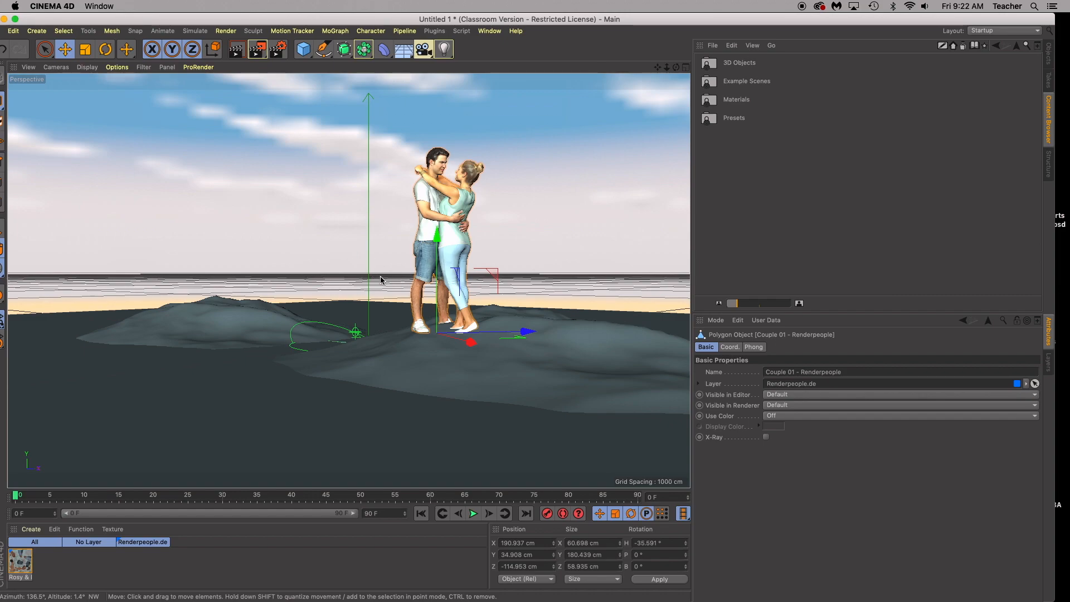
Apply the Glass - Simple preset material from the content library to the floor and render the perspective view
{"action": "double_click", "coordinate": [732, 100]}
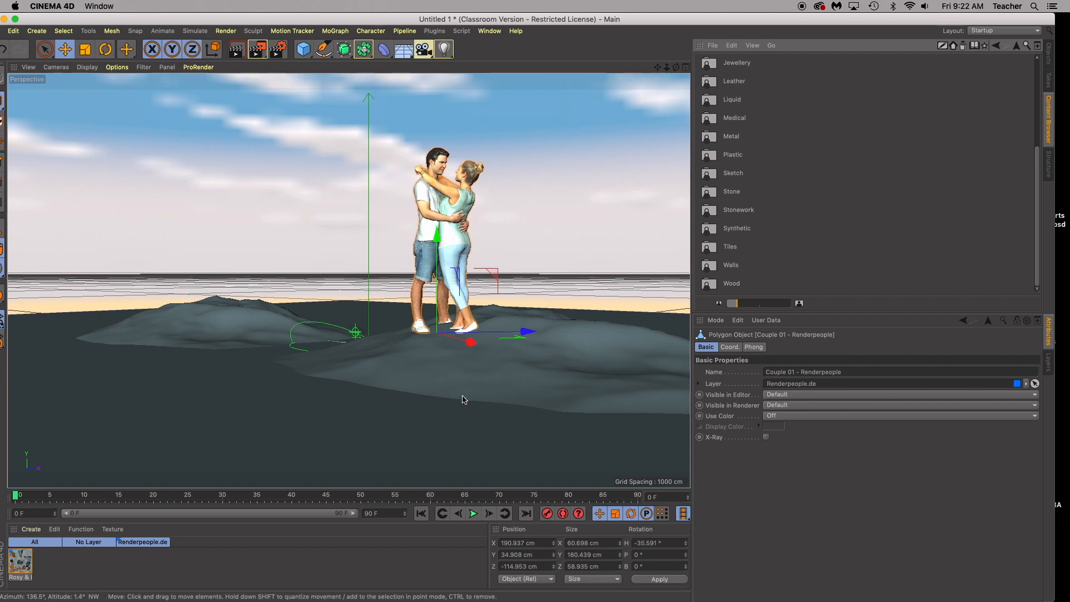
{"action": "mouse_move", "coordinate": [1037, 166]}
{"action": "left_mouse_down"}
{"action": "mouse_move", "coordinate": [1038, 62]}
{"action": "mouse_move", "coordinate": [1028, 167]}
{"action": "mouse_move", "coordinate": [1016, 81]}
{"action": "left_mouse_up"}
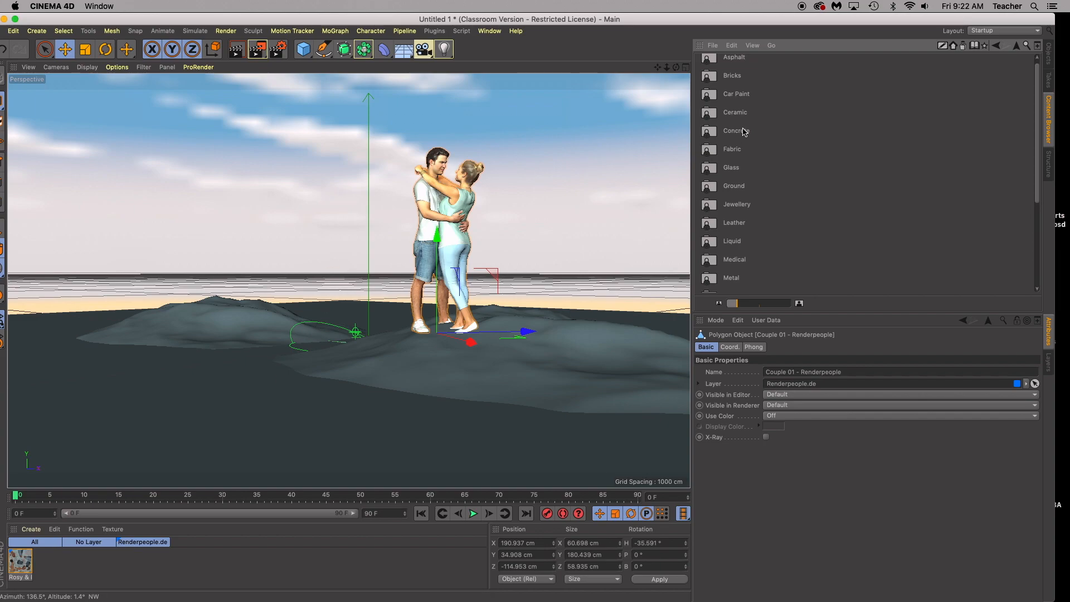
{"action": "double_click", "coordinate": [728, 168]}
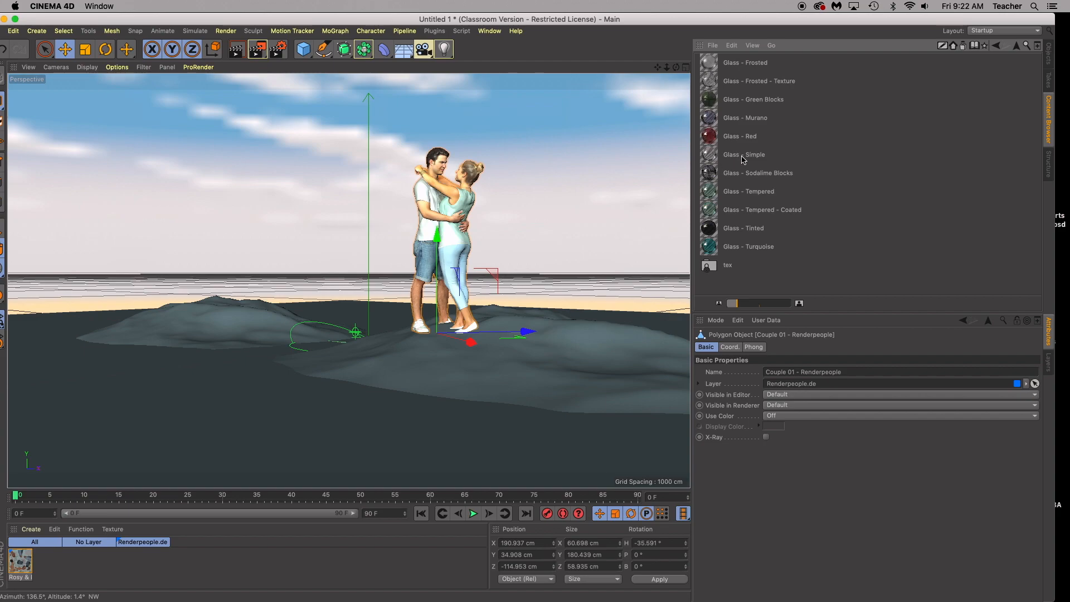
{"action": "left_click_drag", "start_coordinate": [706, 154], "coordinate": [81, 416]}
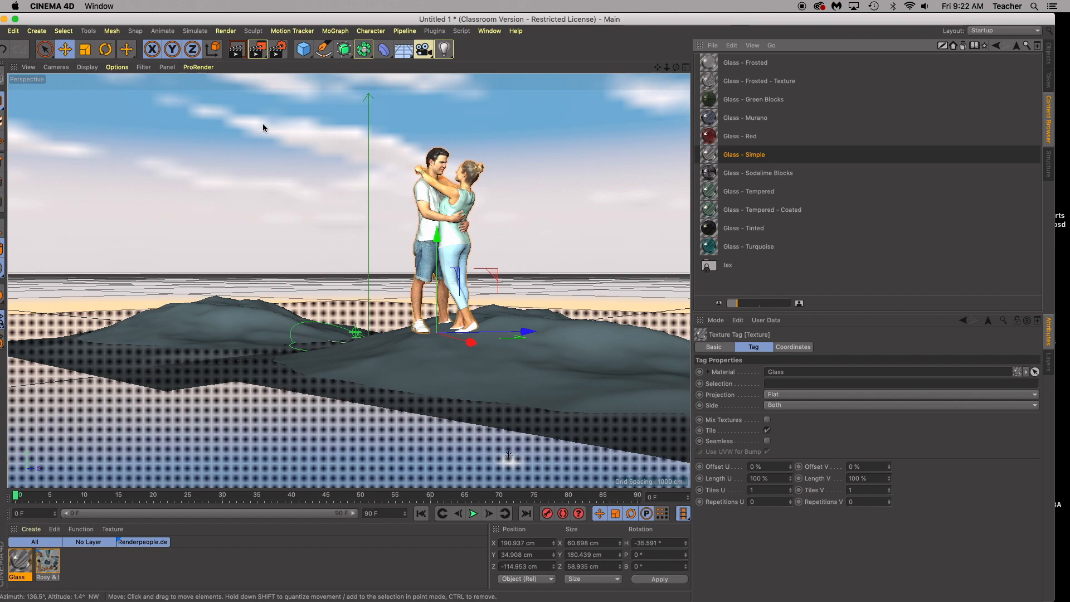
{"action": "left_click", "coordinate": [237, 50]}
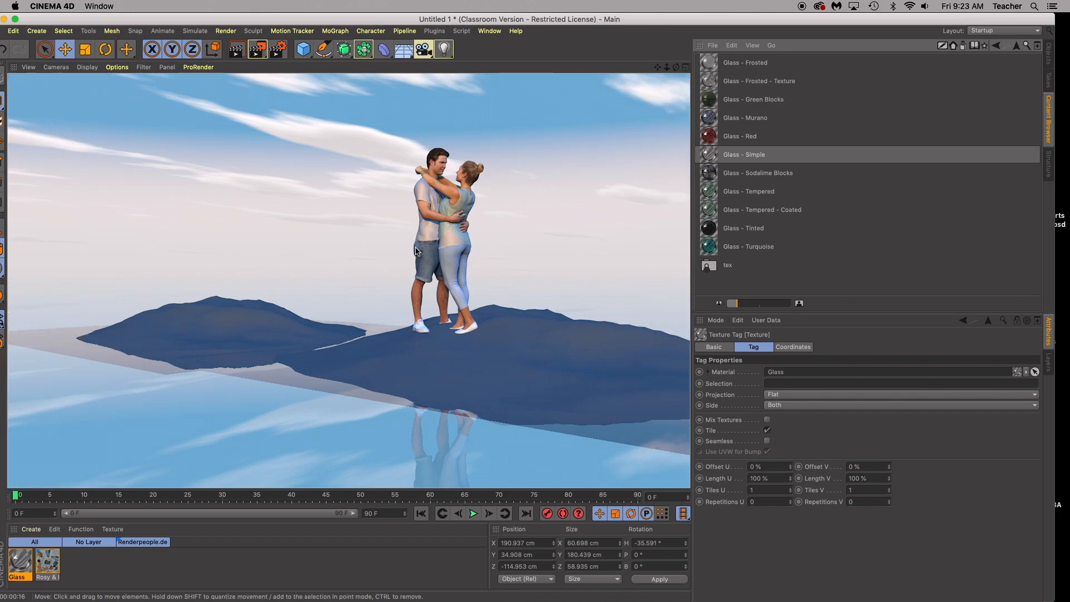
Reposition the main window so the whole interface fits on the screen, and clear the rendered preview
{"action": "left_click_drag", "start_coordinate": [180, 20], "coordinate": [210, 20]}
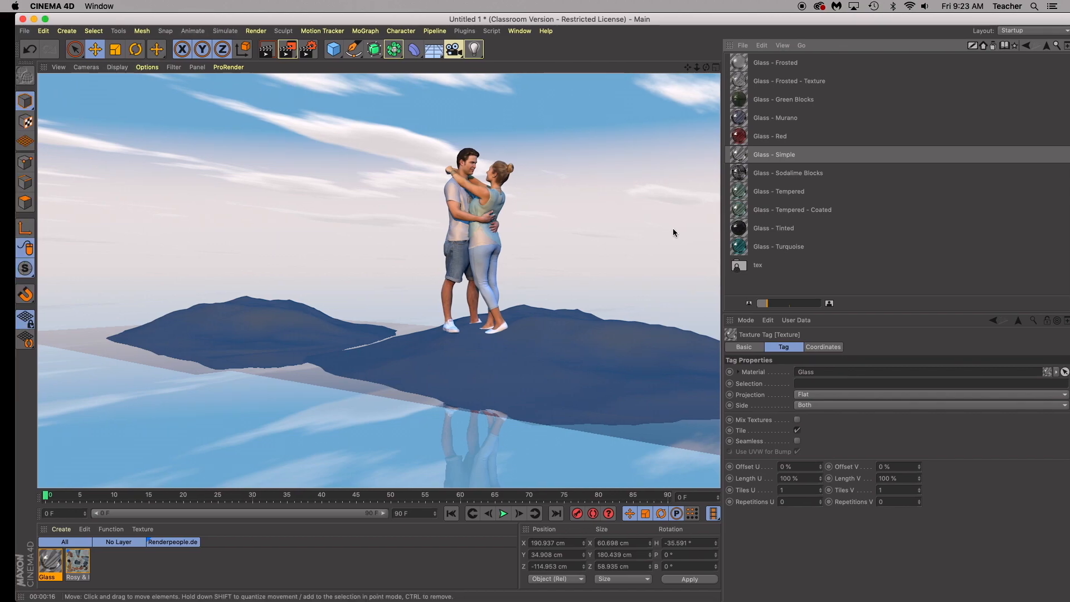
{"action": "left_click", "coordinate": [119, 124]}
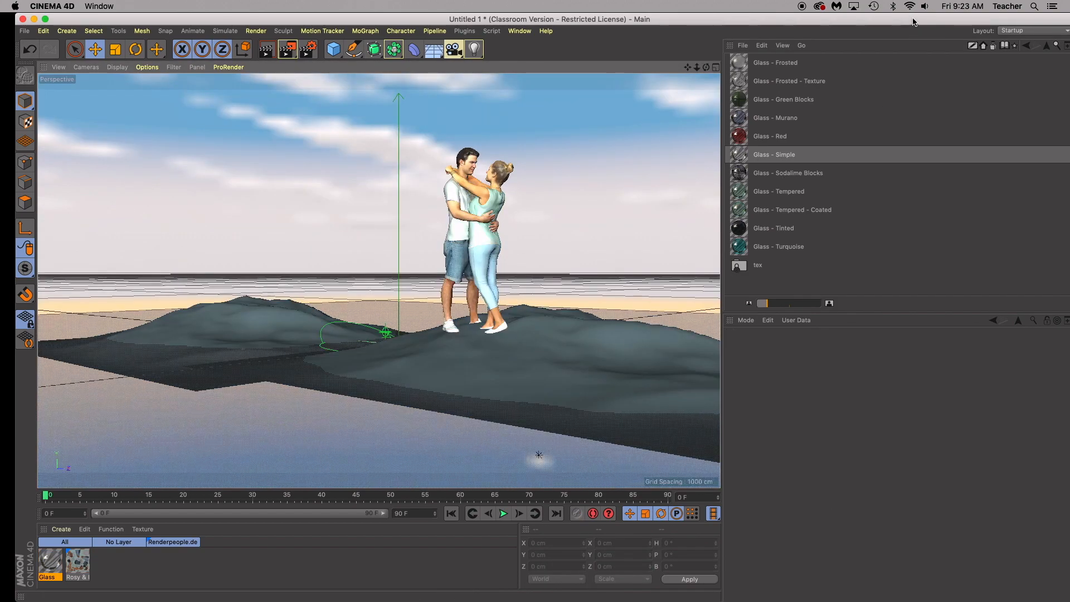
{"action": "double_click", "coordinate": [915, 18]}
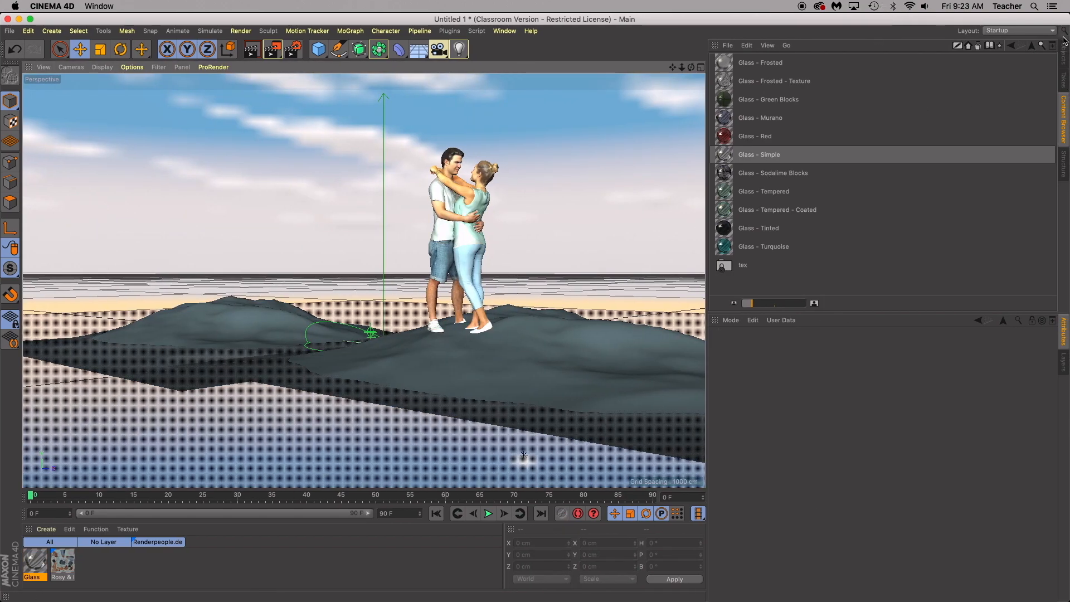
Apply the Glass - Turquoise preset material to the floor, check the floor's texture tags and render the perspective view
{"action": "left_click", "coordinate": [1041, 46]}
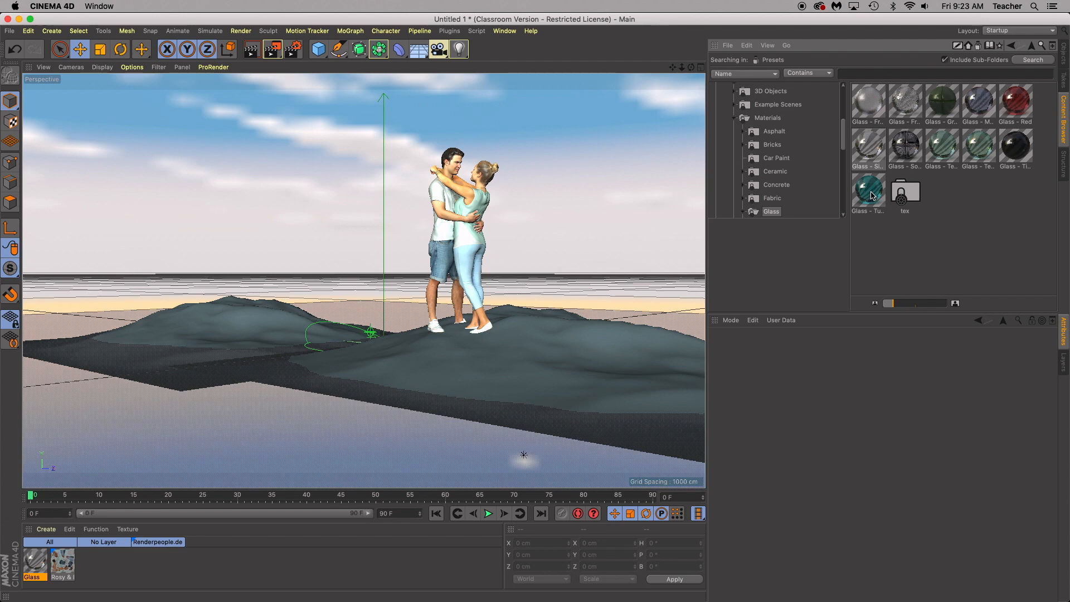
{"action": "left_click_drag", "start_coordinate": [873, 194], "coordinate": [306, 432]}
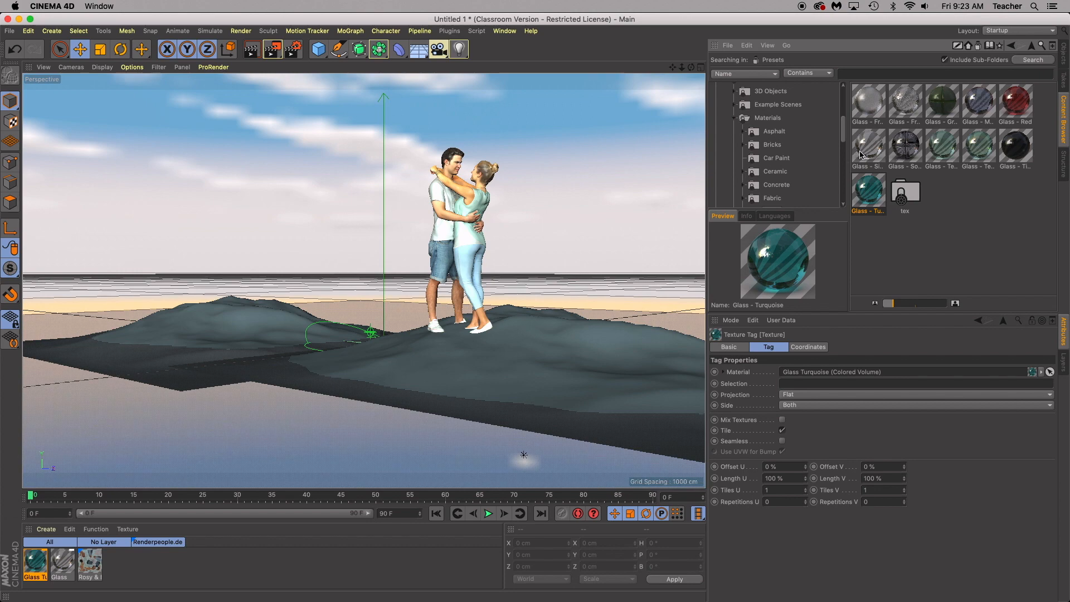
{"action": "left_click", "coordinate": [1063, 61]}
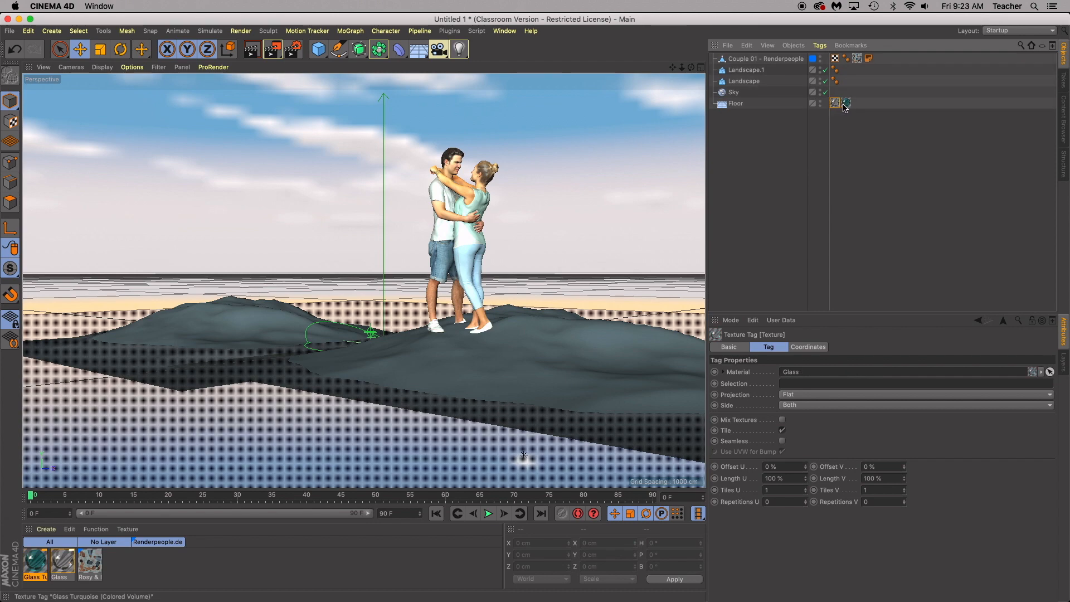
{"action": "left_click", "coordinate": [255, 51]}
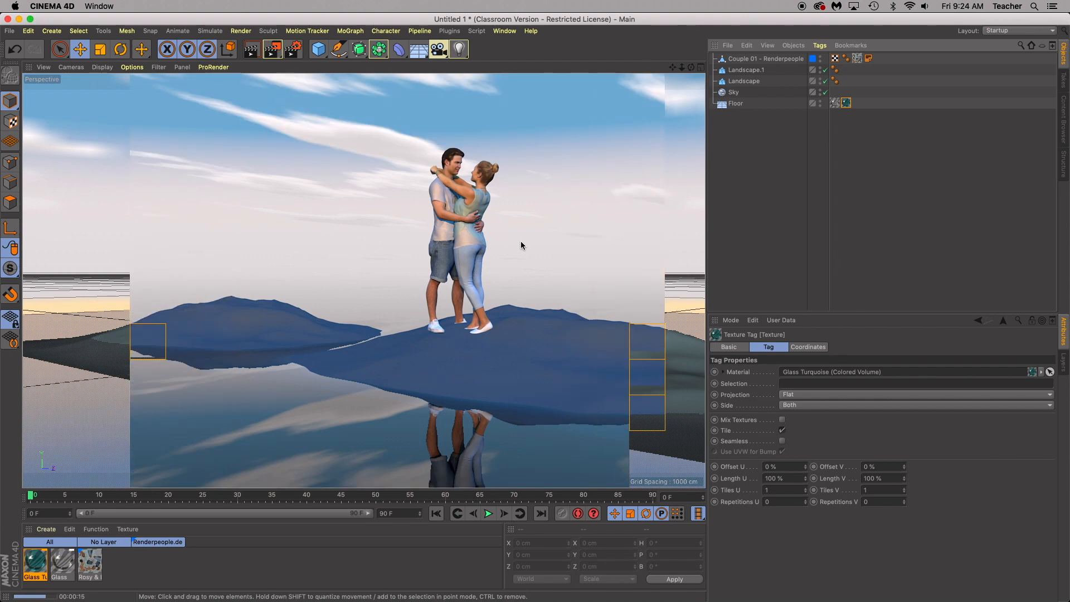
{"action": "left_click", "coordinate": [541, 279]}
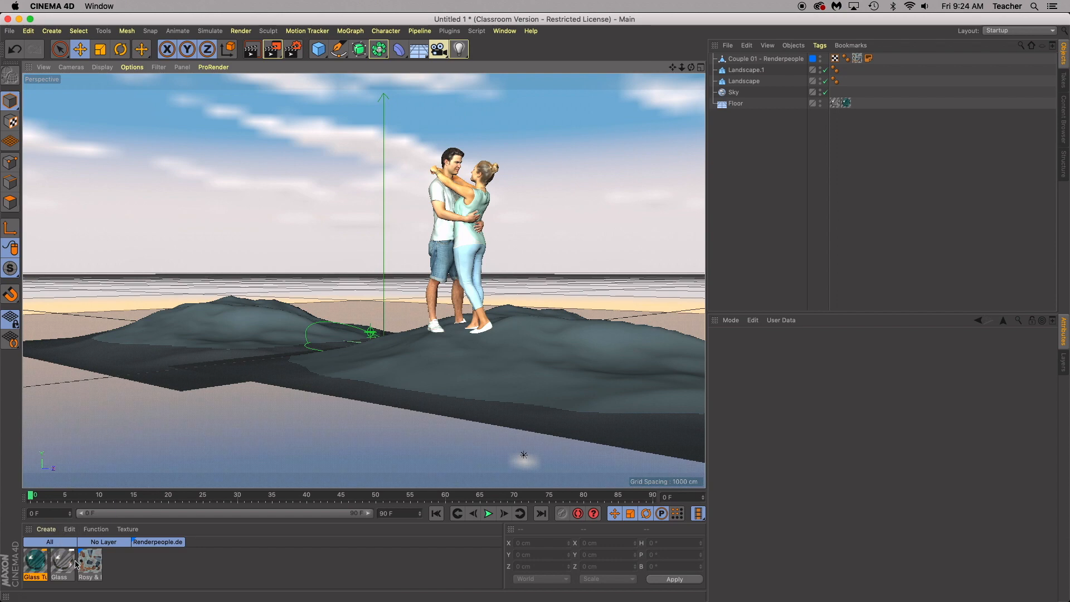
Enable the color channel of the turquoise glass material and set its color to H 250°, S 85% and V 63%
{"action": "double_click", "coordinate": [35, 560]}
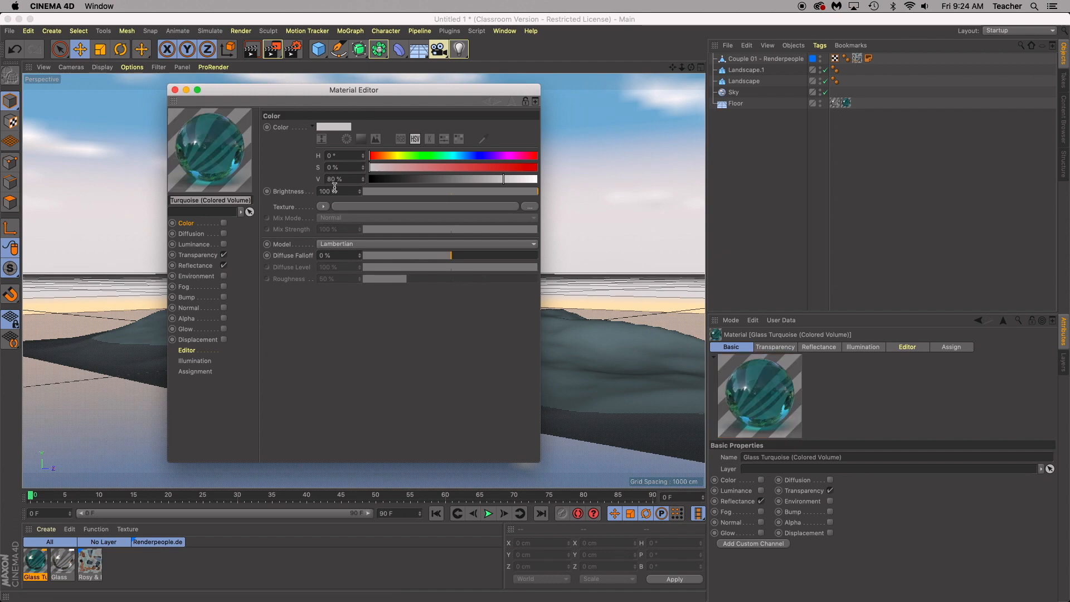
{"action": "left_click_drag", "start_coordinate": [429, 160], "coordinate": [486, 161]}
{"action": "left_click", "coordinate": [512, 168]}
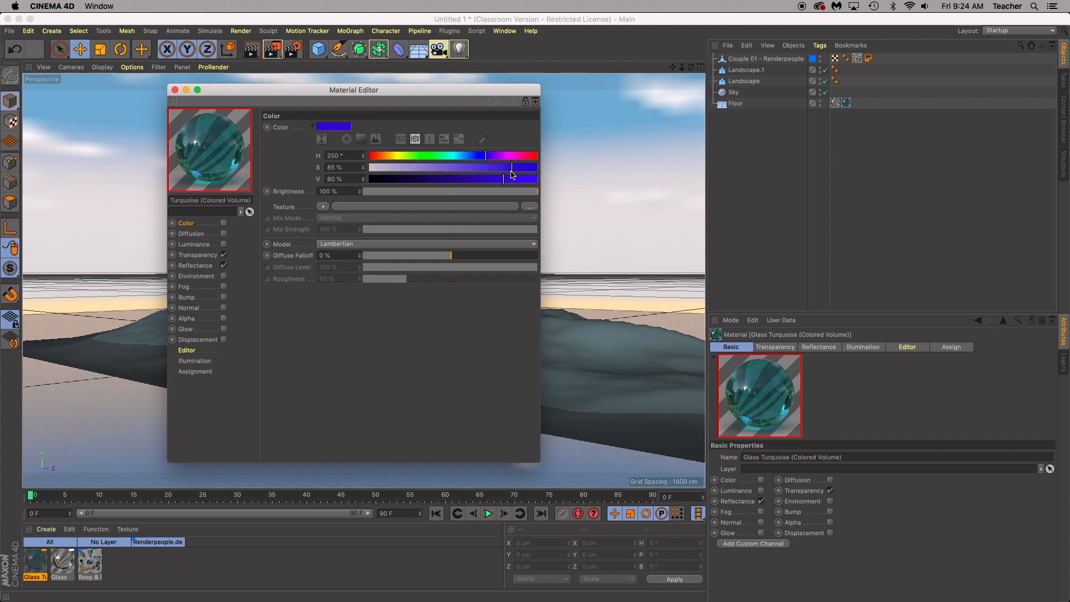
{"action": "left_click", "coordinate": [512, 179]}
{"action": "left_click", "coordinate": [474, 182]}
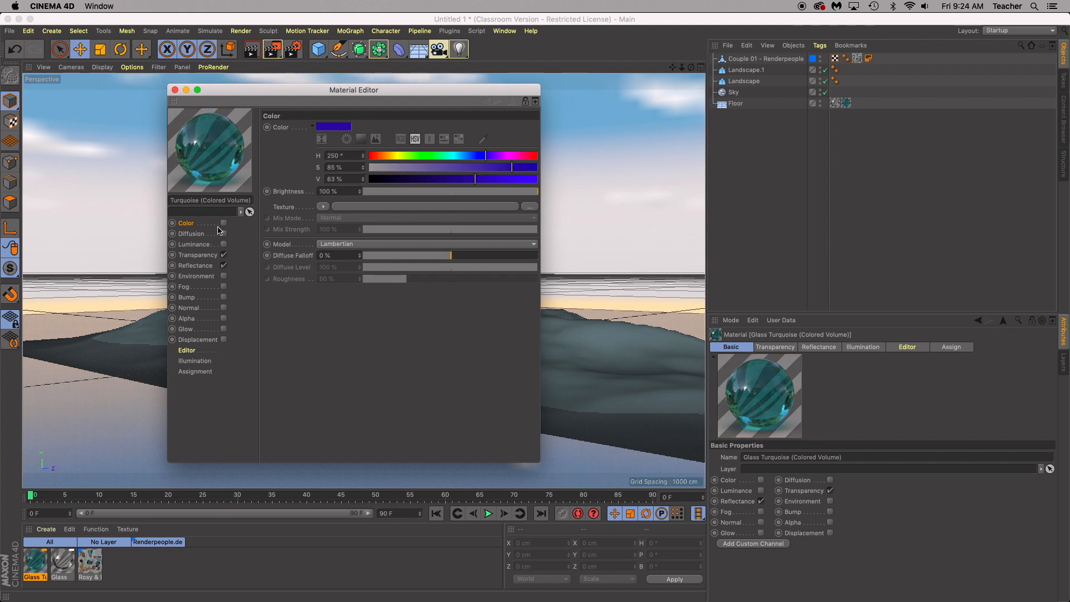
{"action": "left_click", "coordinate": [223, 223]}
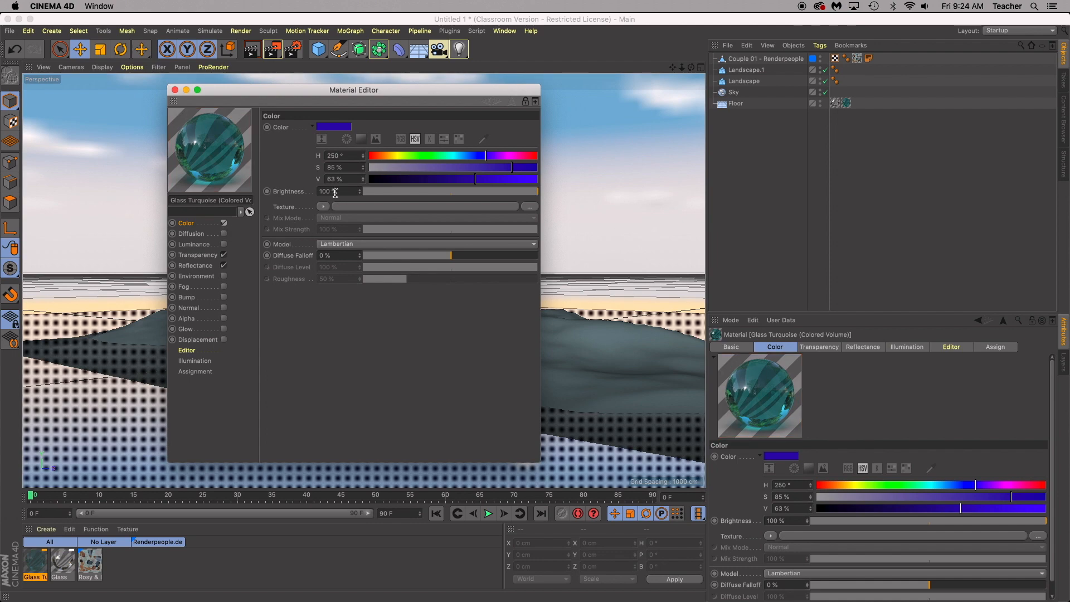
{"action": "left_click", "coordinate": [322, 207]}
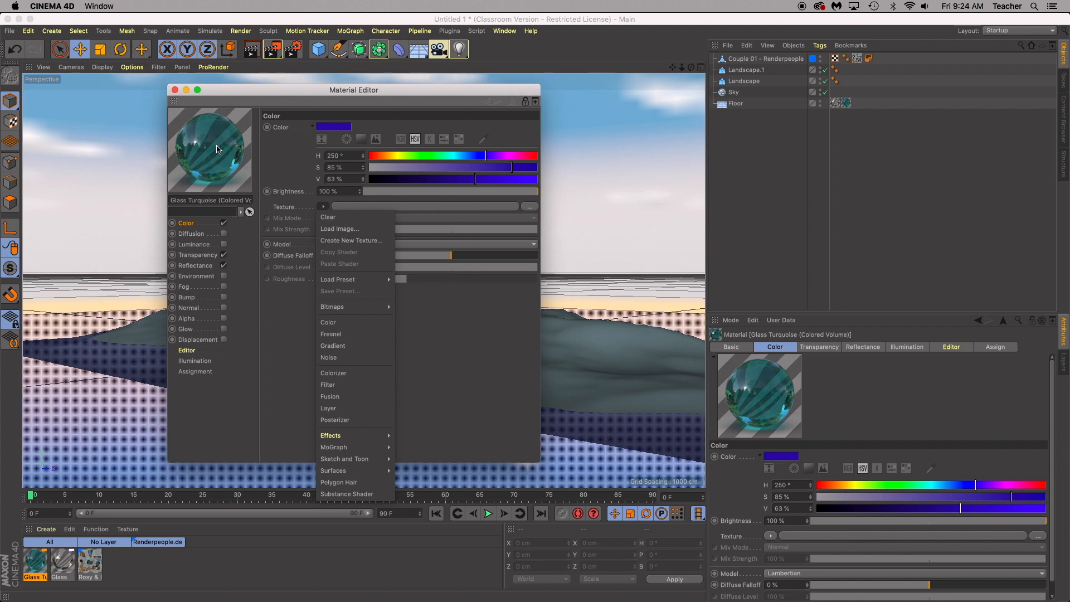
{"action": "left_click", "coordinate": [174, 92]}
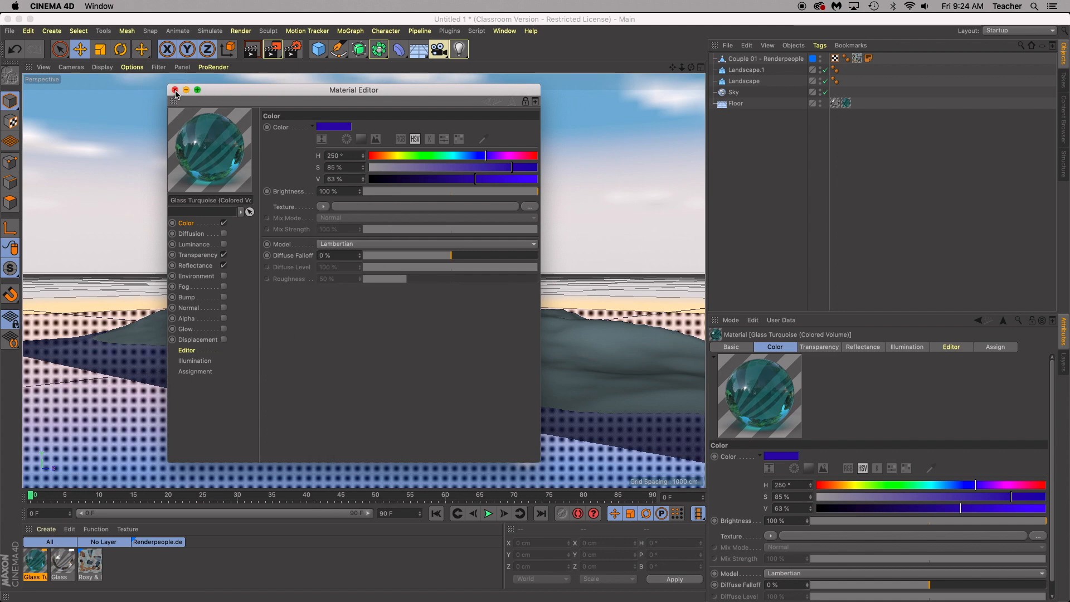
{"action": "left_click", "coordinate": [174, 90]}
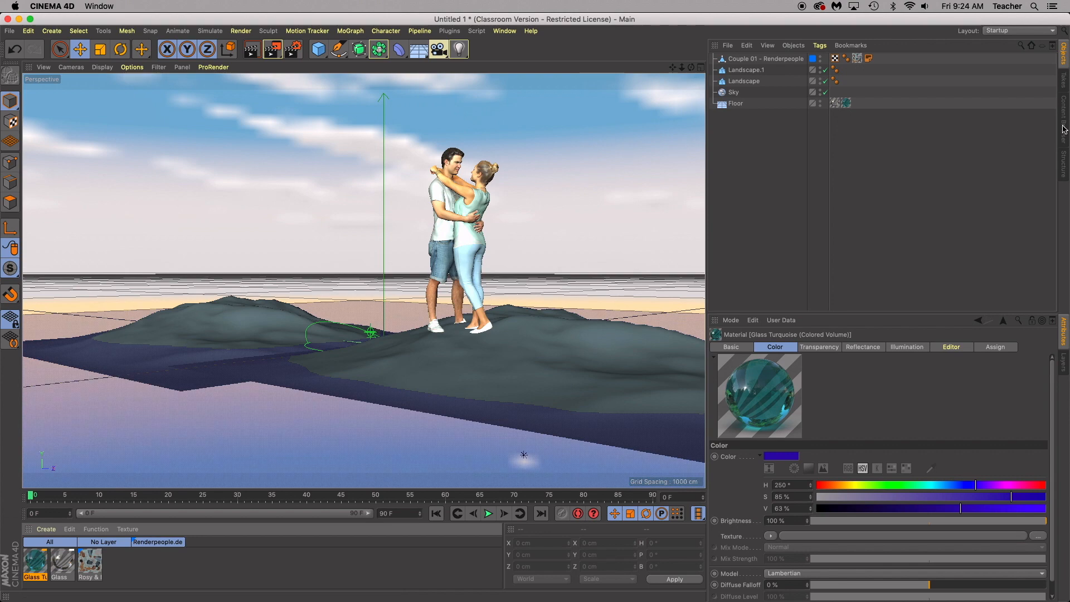
Create a new material and set its color to blue with H 237° and S 87%
{"action": "left_click", "coordinate": [130, 567]}
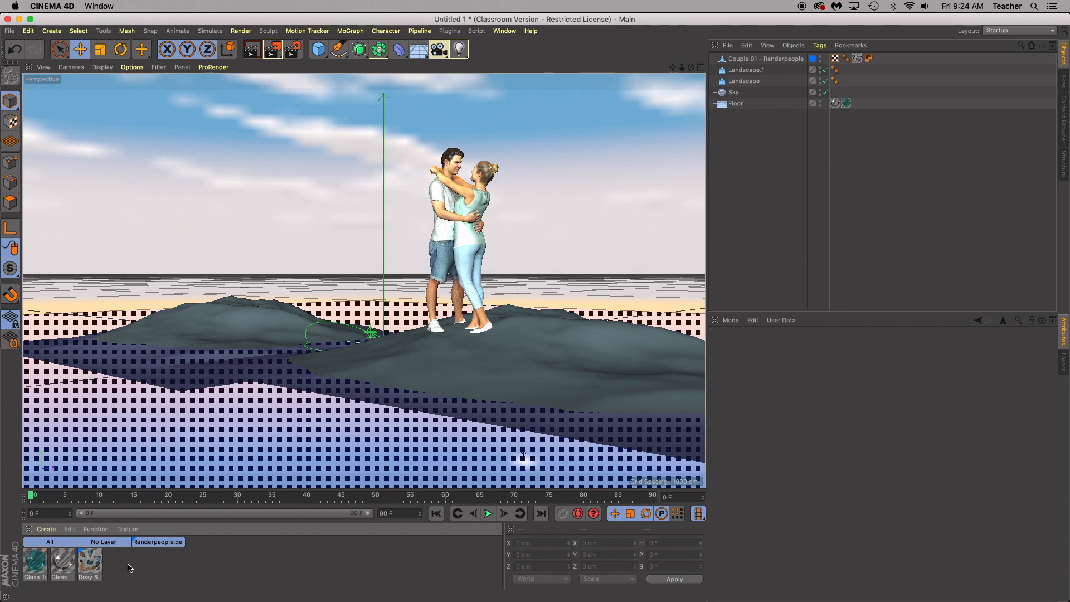
{"action": "double_click", "coordinate": [124, 566]}
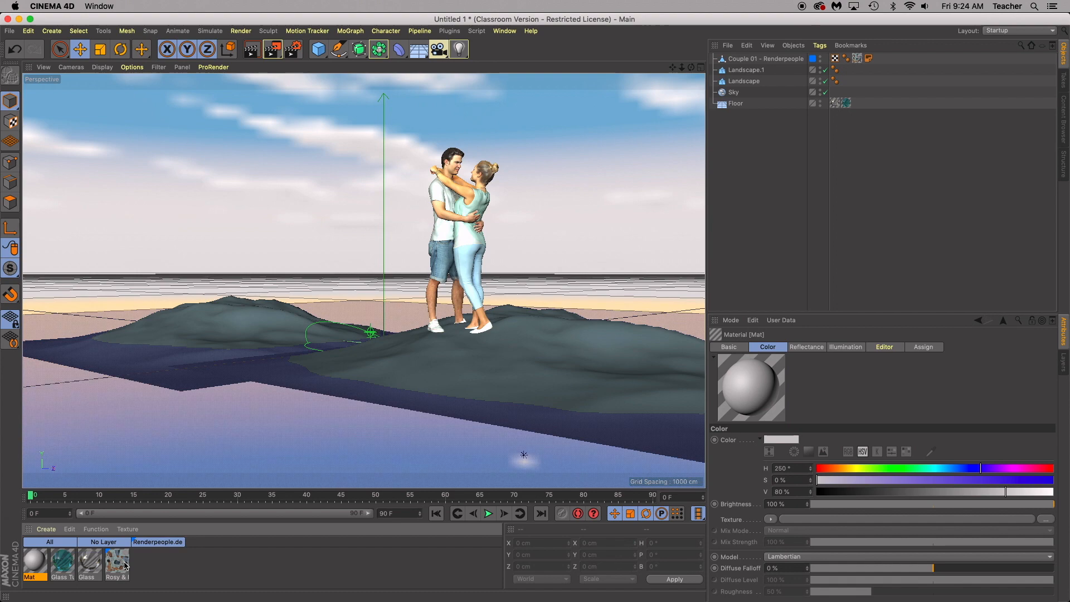
{"action": "double_click", "coordinate": [33, 563]}
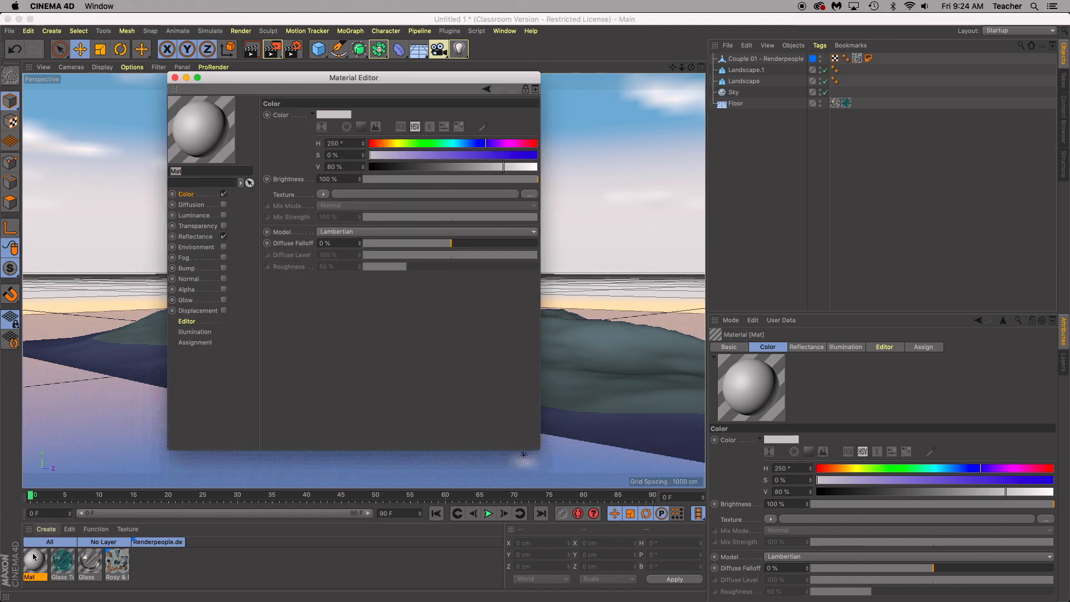
{"action": "left_click_drag", "start_coordinate": [482, 144], "coordinate": [480, 144]}
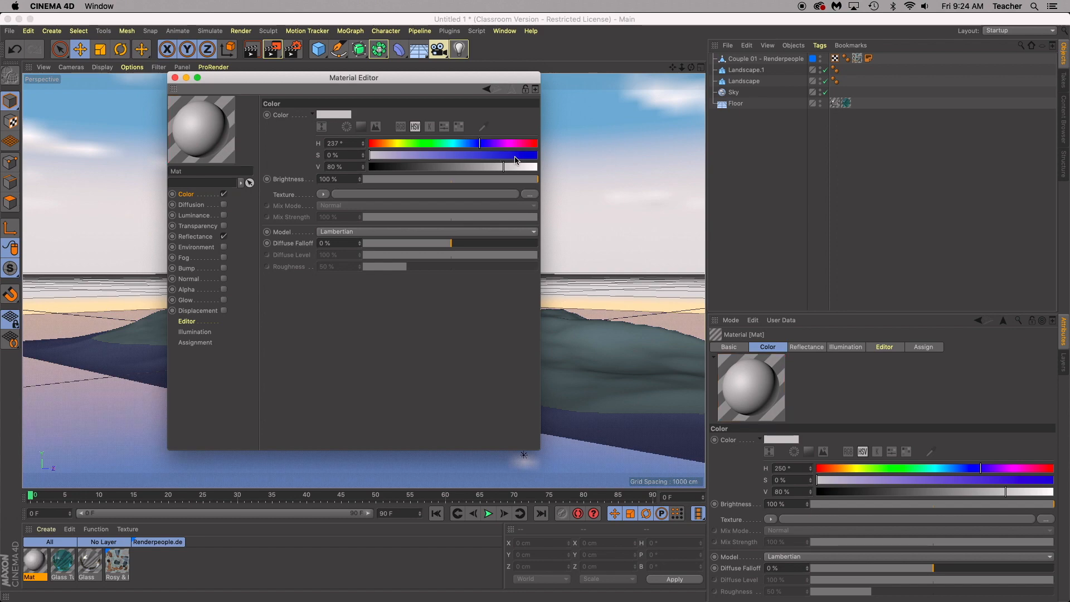
{"action": "left_click", "coordinate": [514, 154]}
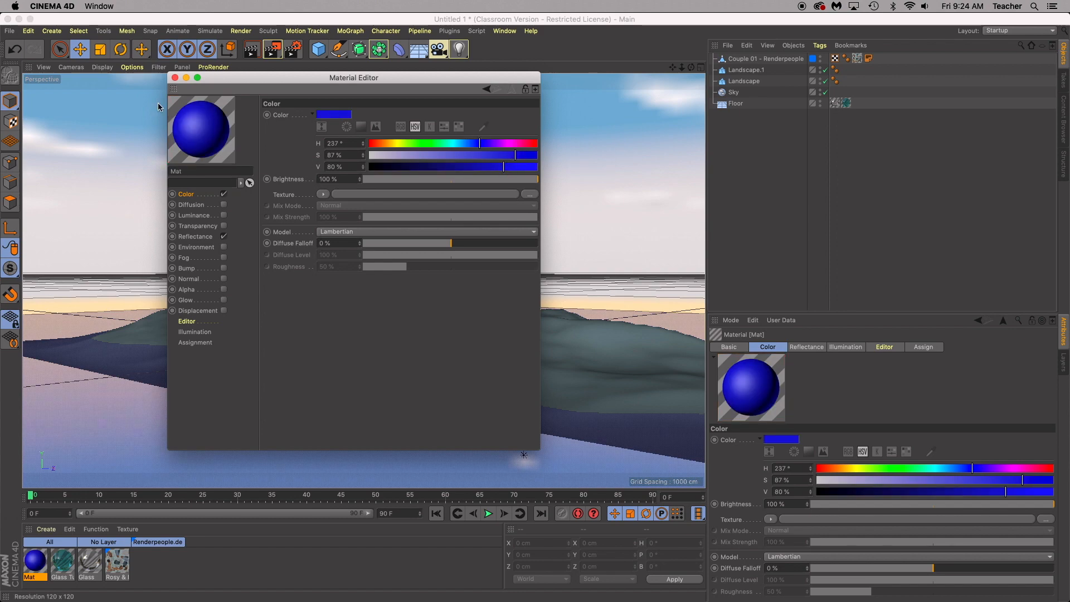
{"action": "left_click", "coordinate": [175, 78]}
Try the new blue material on the floor with a preview render, and delete its texture tag
{"action": "left_click_drag", "start_coordinate": [37, 563], "coordinate": [110, 436]}
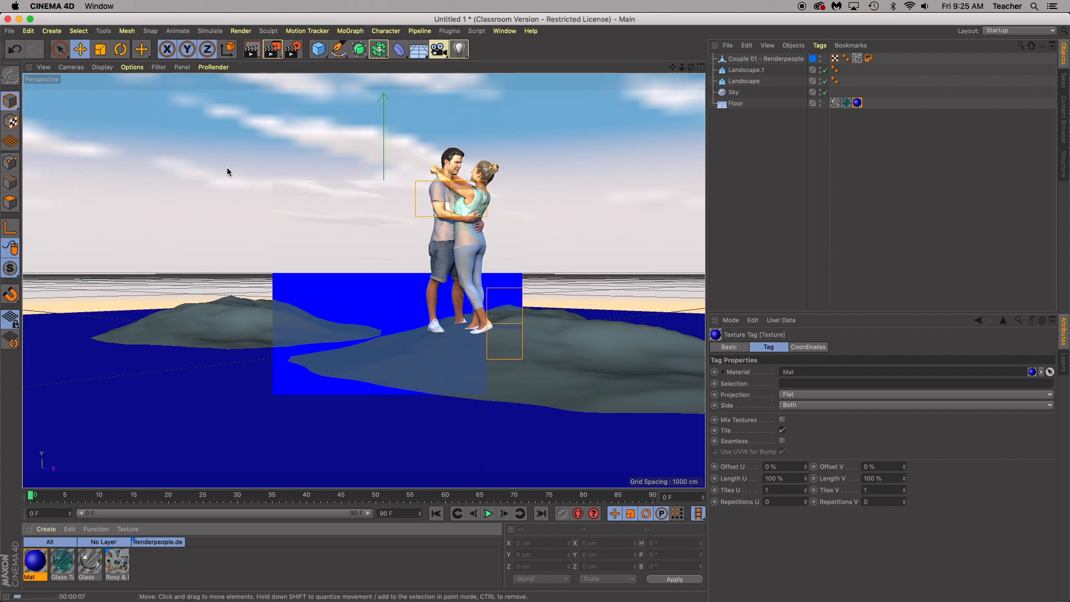
{"action": "left_click", "coordinate": [297, 312]}
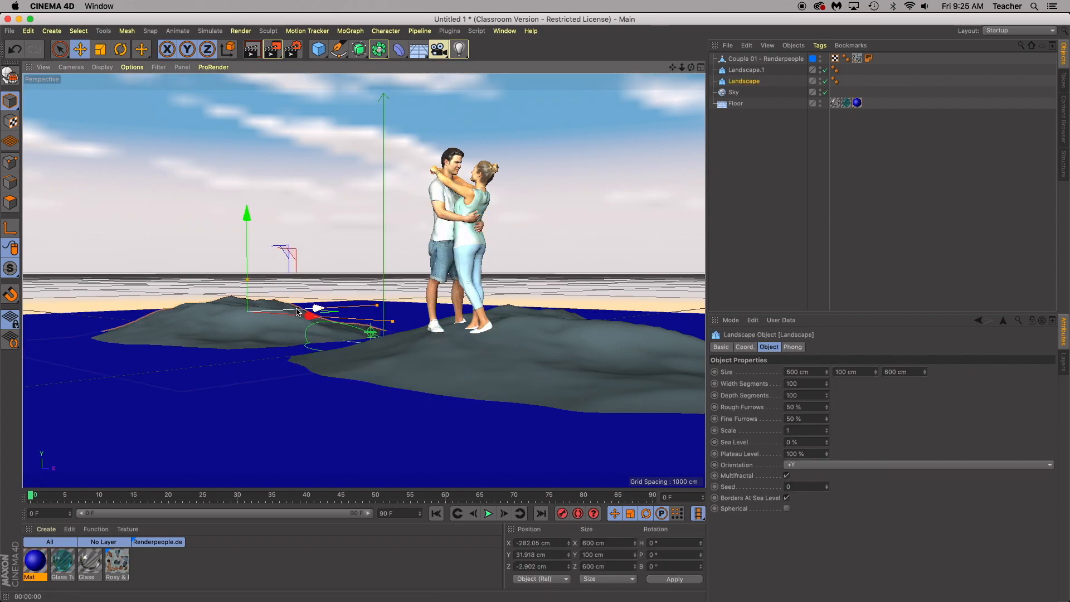
{"action": "left_click", "coordinate": [856, 103]}
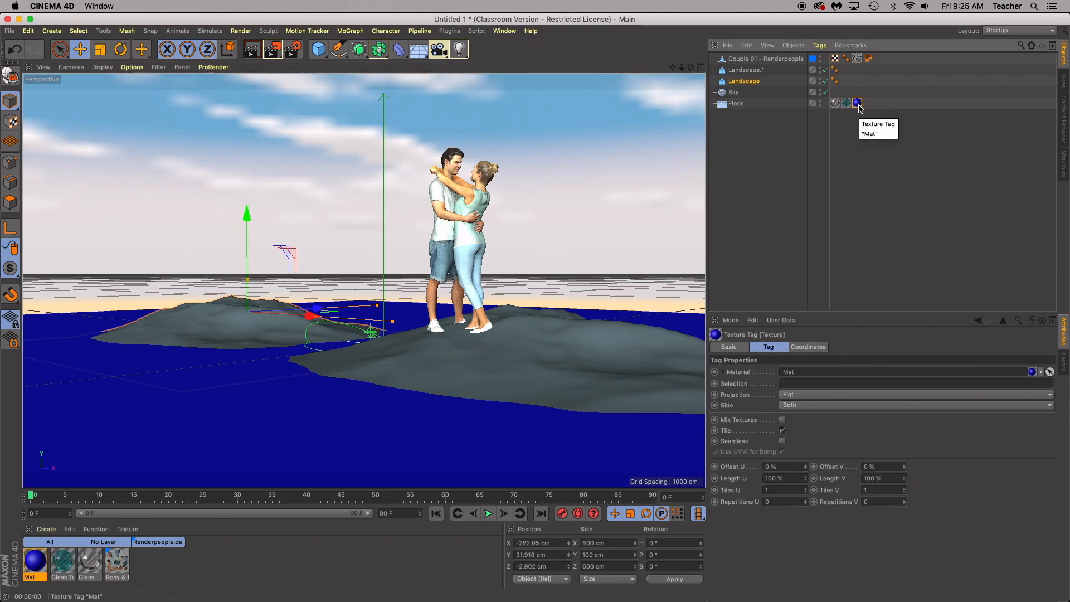
{"action": "key", "text": "Delete"}
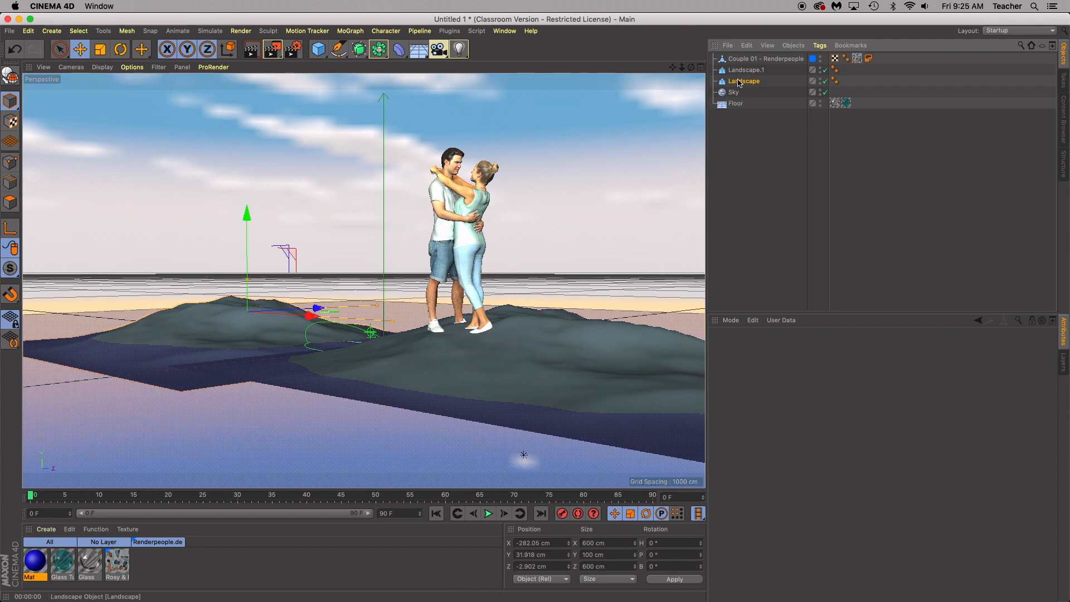
Select the second landscape hill and search the content library for grass
{"action": "left_click", "coordinate": [516, 356]}
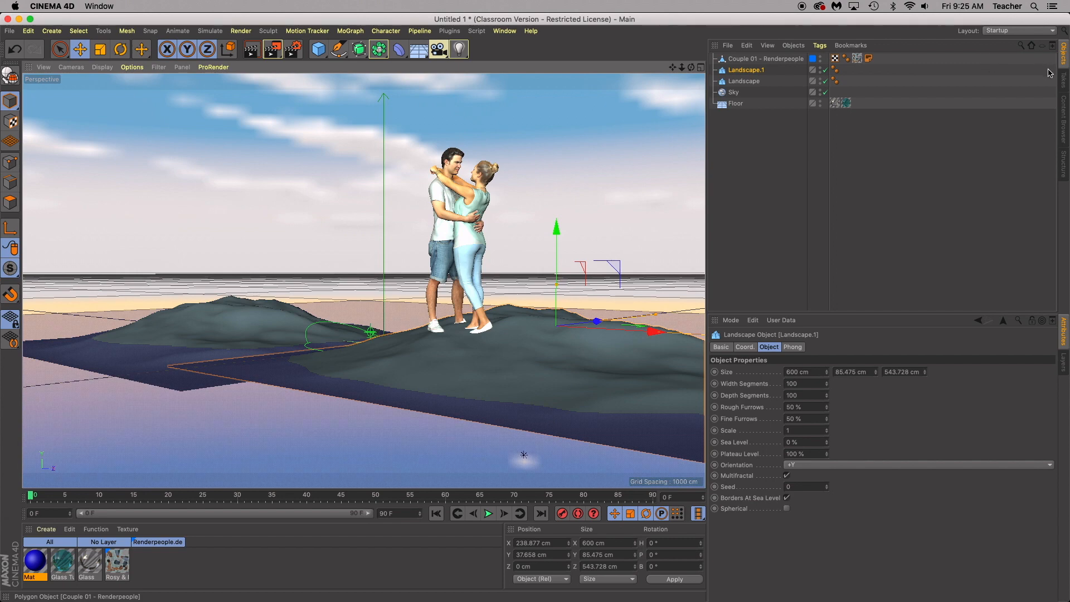
{"action": "left_click", "coordinate": [1066, 113]}
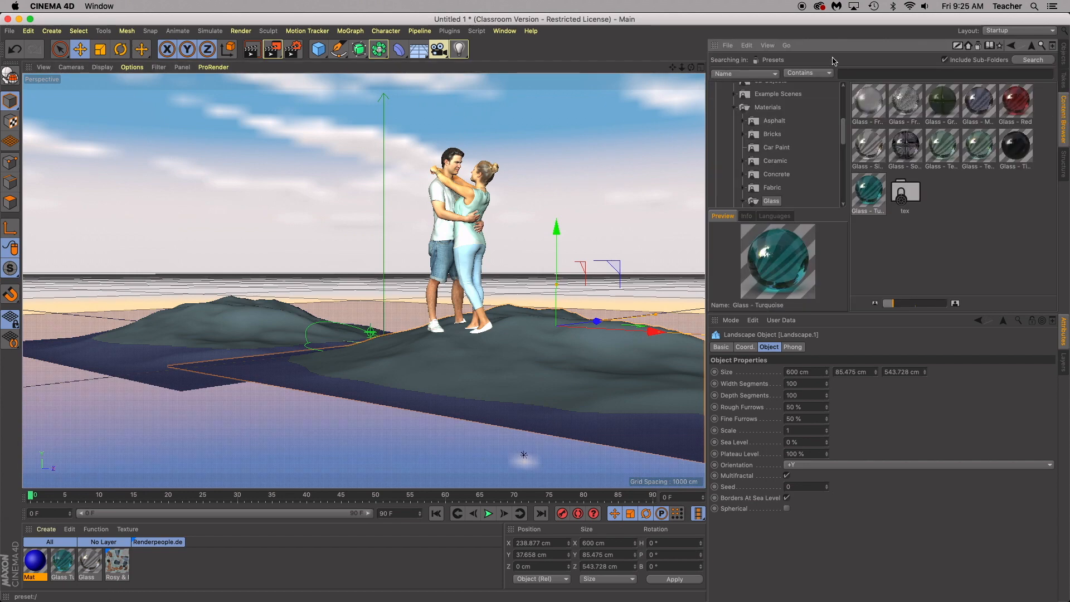
{"action": "left_click", "coordinate": [853, 74]}
{"action": "type", "text": "grass"}
{"action": "key", "text": "Return"}
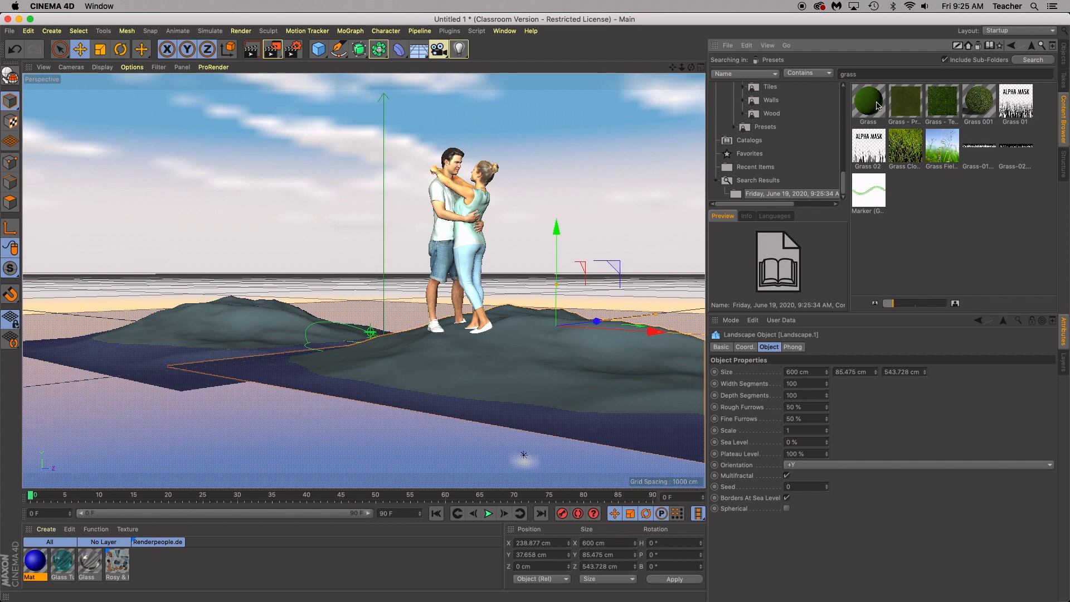
Apply the Grass preset material to both landscape hills and show the texture tag's mapping properties
{"action": "left_click_drag", "start_coordinate": [866, 102], "coordinate": [513, 321]}
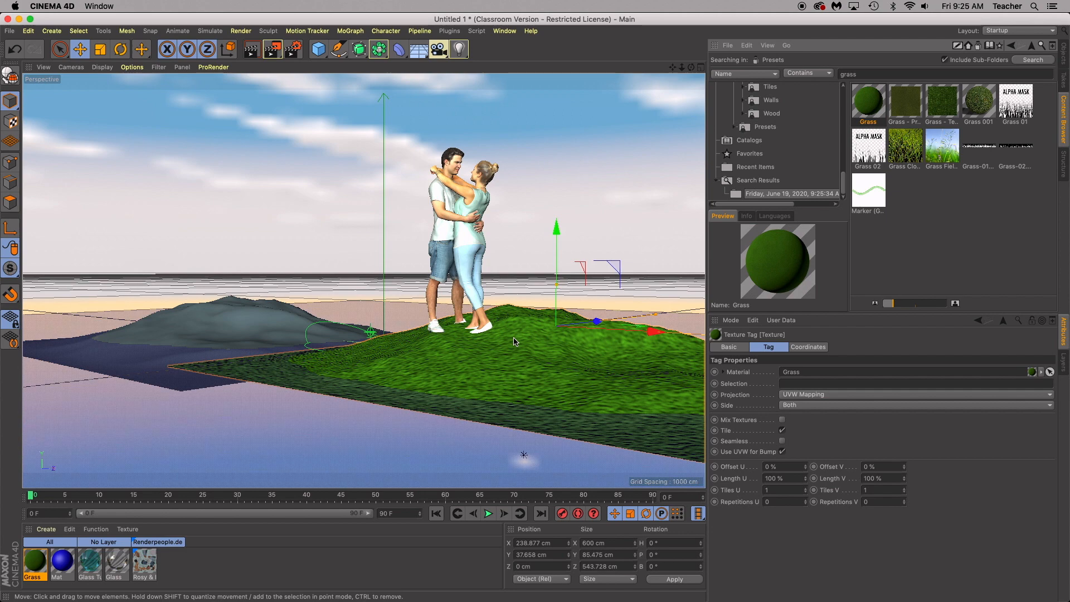
{"action": "left_click_drag", "start_coordinate": [35, 560], "coordinate": [182, 331]}
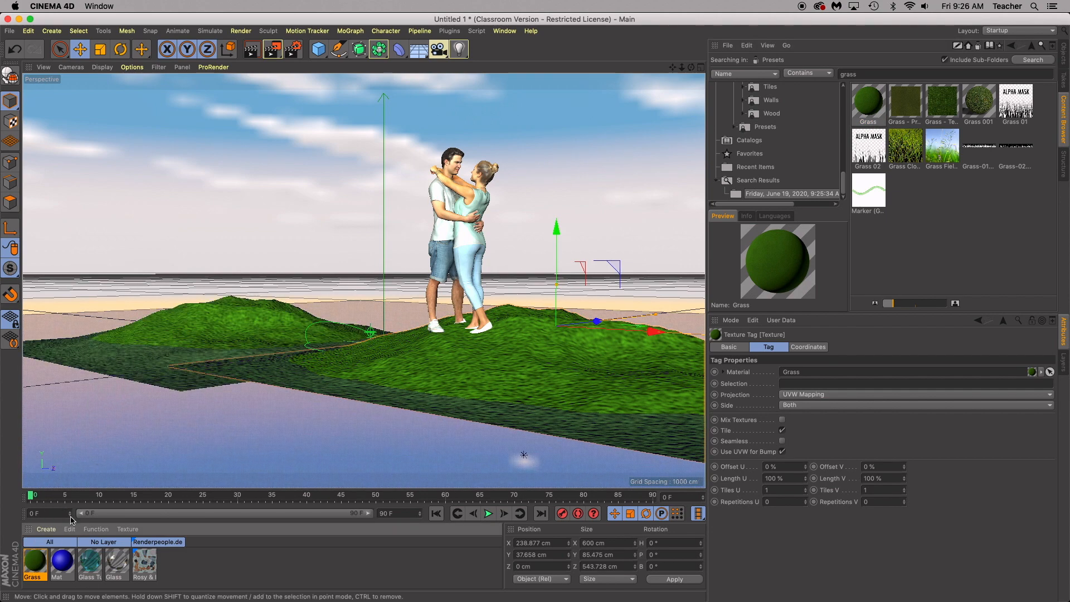
{"action": "left_click", "coordinate": [730, 348]}
{"action": "left_click", "coordinate": [765, 348]}
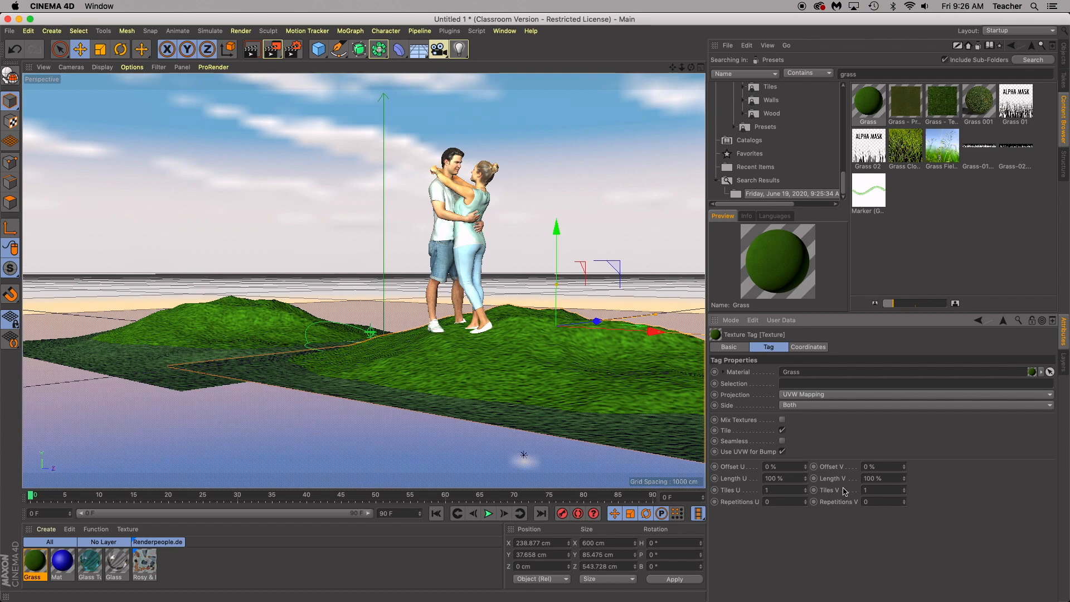
Examine the Grass material's color and texture settings in the Material Editor and close it
{"action": "left_click_drag", "start_coordinate": [806, 479], "coordinate": [808, 477]}
{"action": "double_click", "coordinate": [35, 560]}
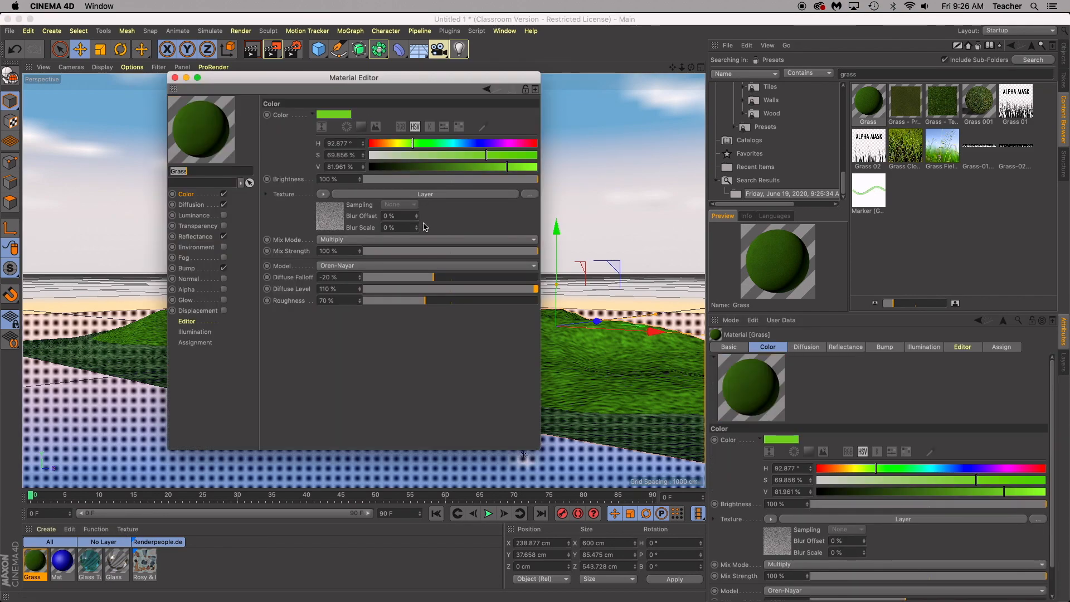
{"action": "left_click", "coordinate": [175, 77]}
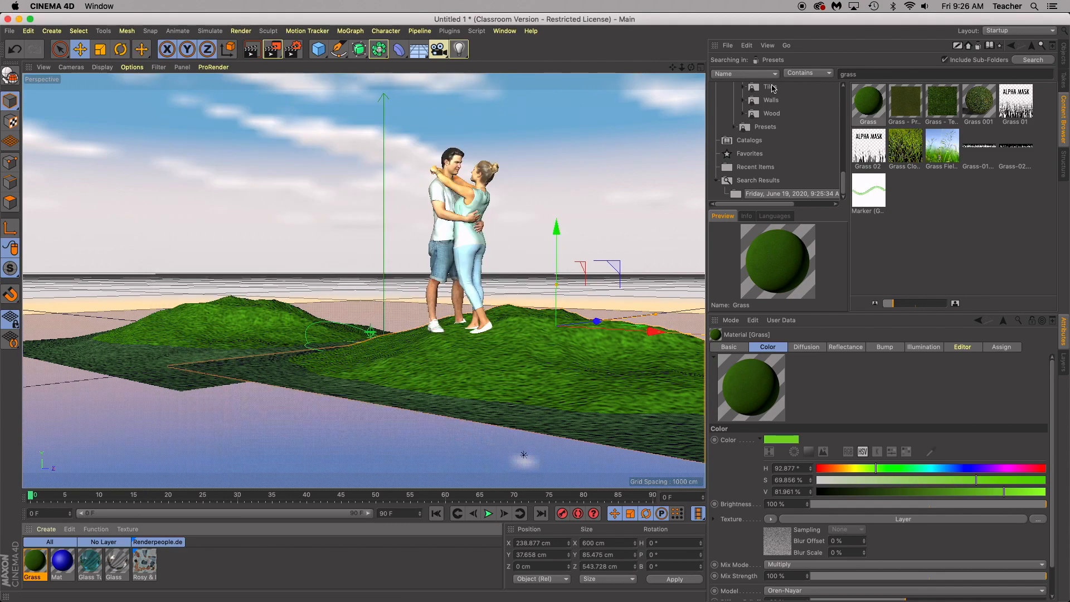
Preview-render the grass hills and couple, both in the current framing and in a slightly wider one
{"action": "left_click", "coordinate": [252, 48]}
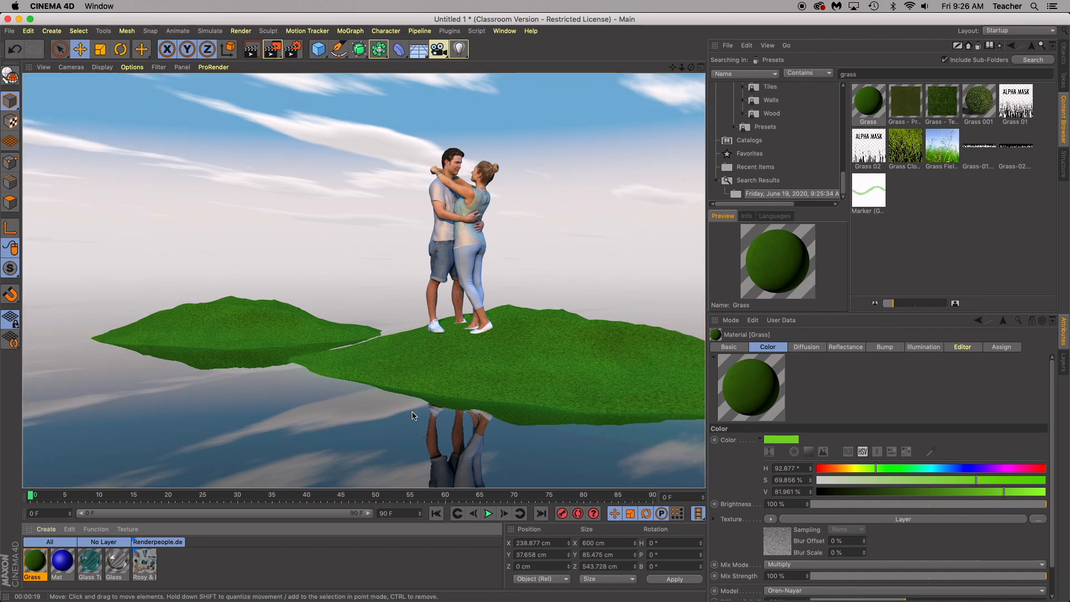
{"action": "left_click", "coordinate": [382, 214]}
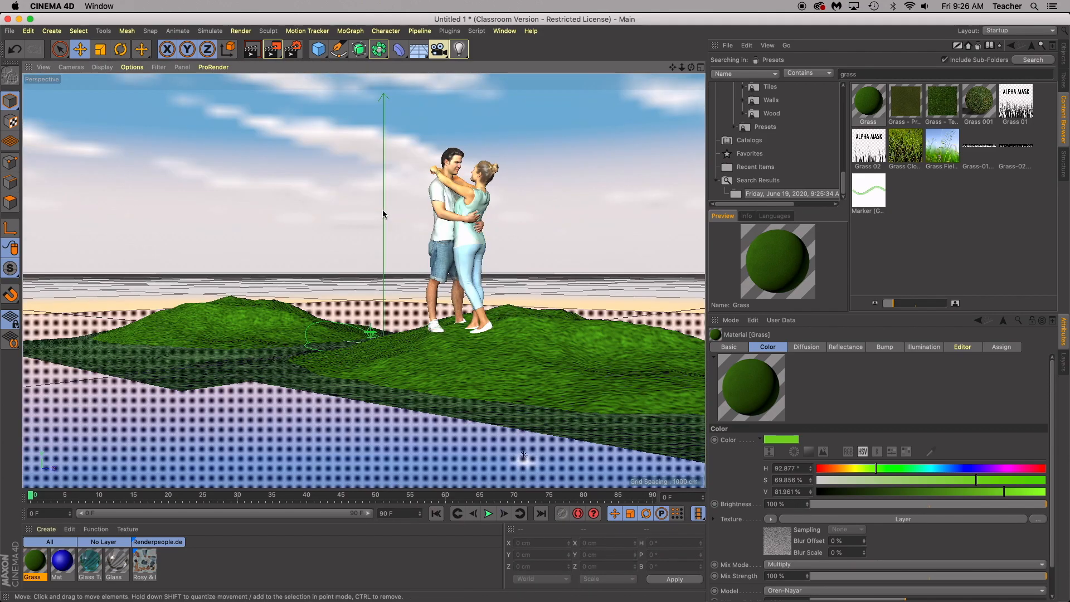
{"action": "scroll", "coordinate": [382, 221], "scroll_direction": "down", "scroll_amount": 5}
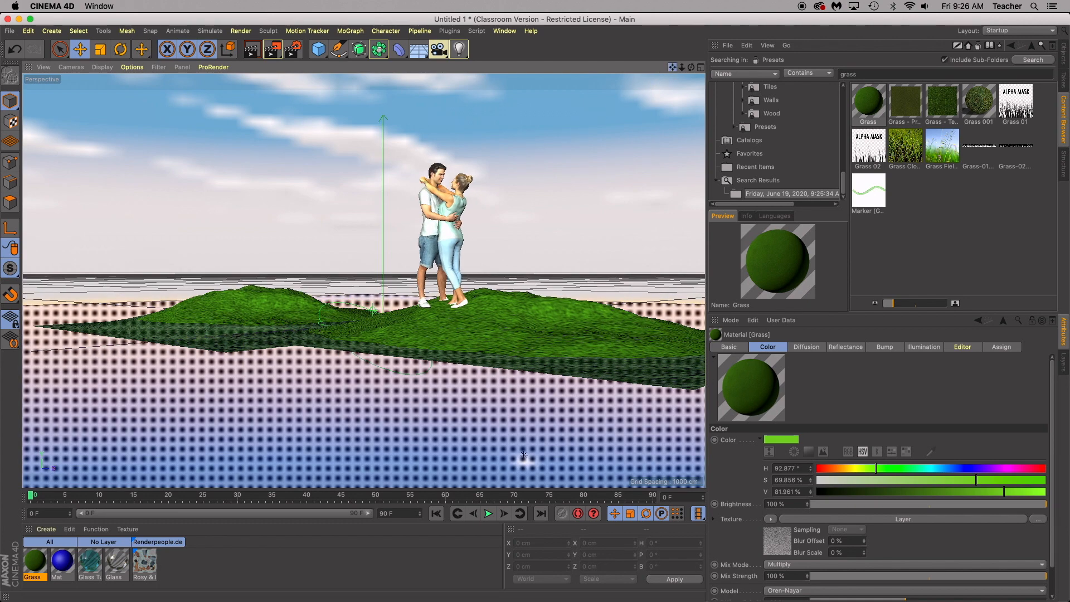
{"action": "left_click_drag", "start_coordinate": [672, 67], "coordinate": [662, 66]}
{"action": "left_click", "coordinate": [253, 49]}
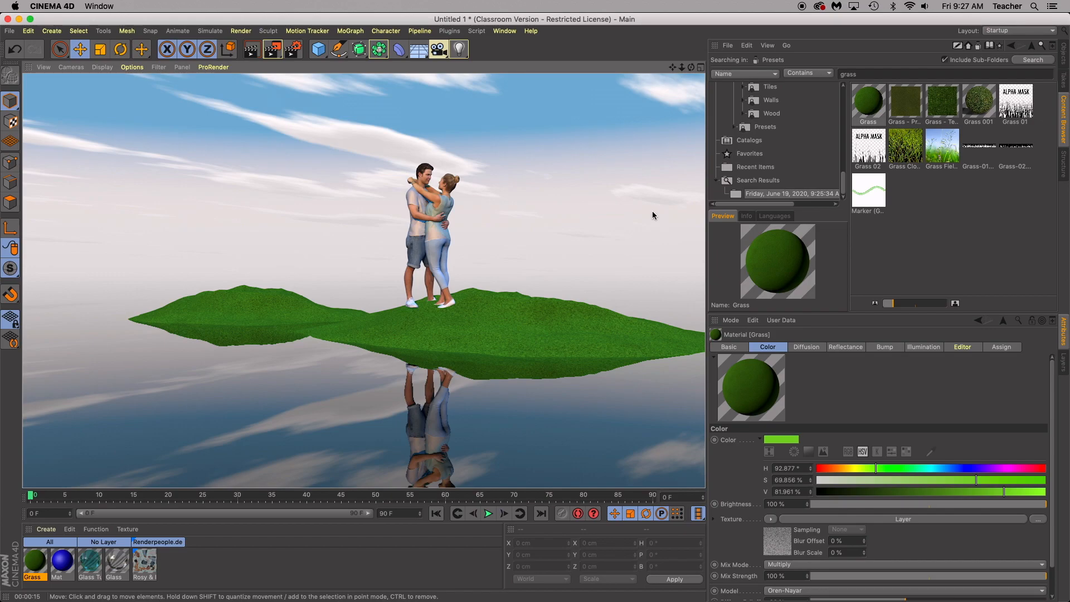
{"action": "left_click", "coordinate": [605, 205]}
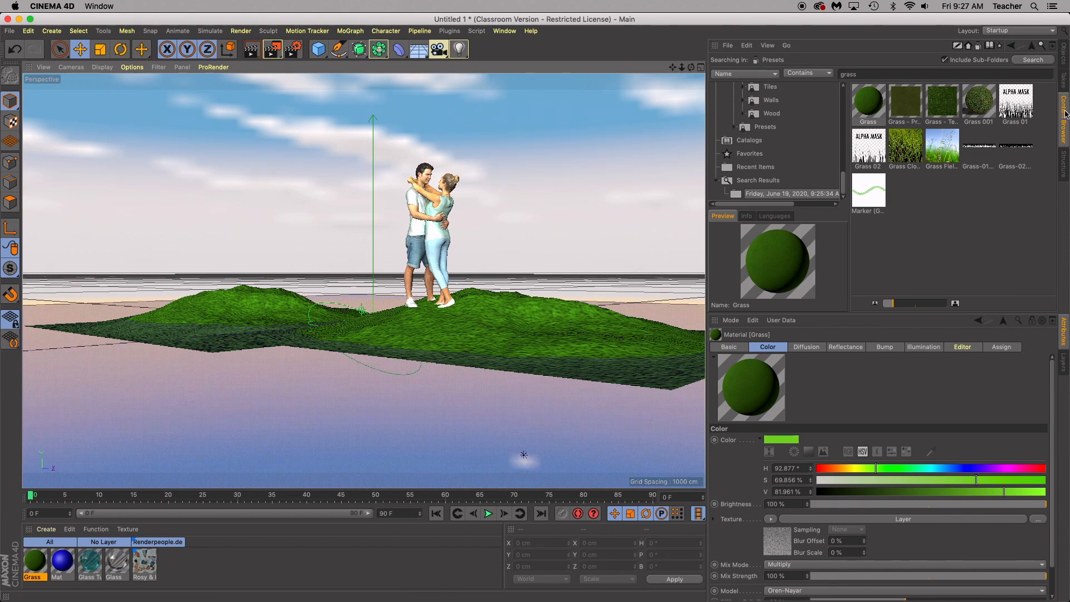
Add the Building 02 preset from the library's Visualize > 3D Objects > Buildings > Cityscape folder to the scene
{"action": "left_click", "coordinate": [978, 47]}
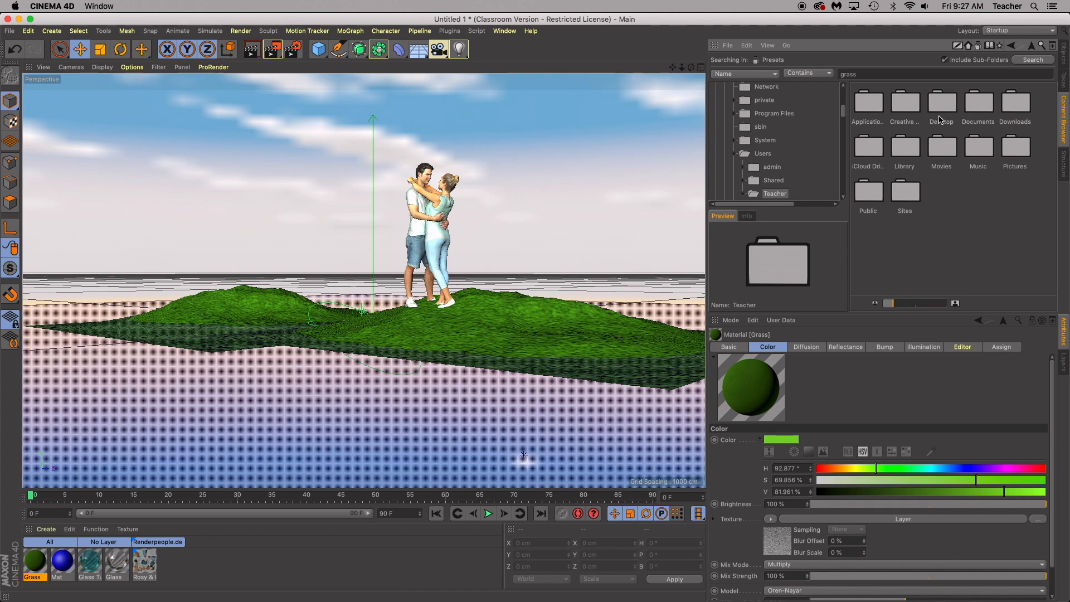
{"action": "left_click", "coordinate": [979, 47]}
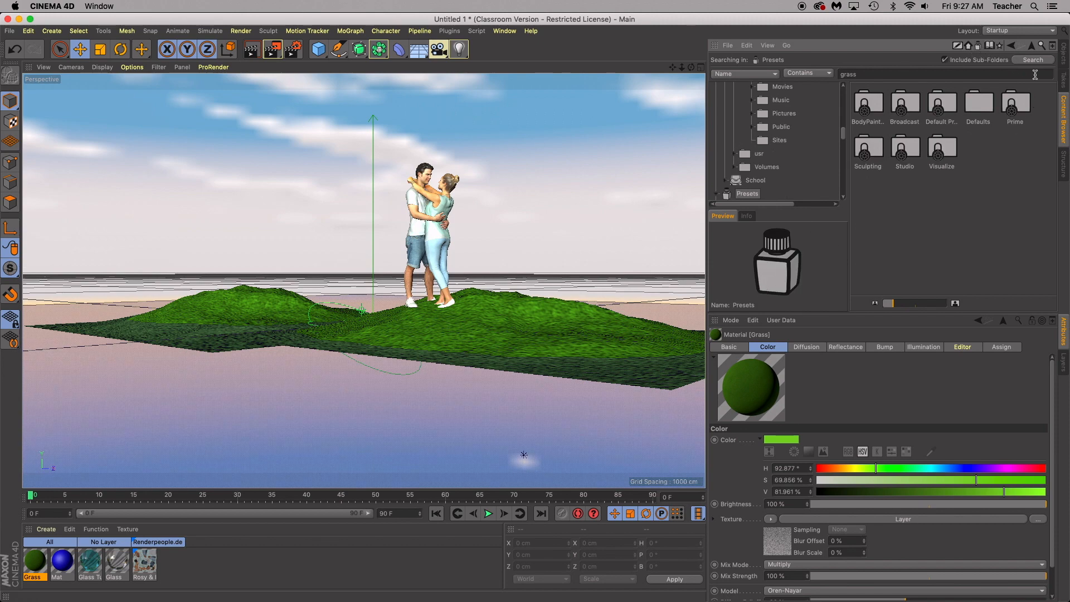
{"action": "left_click", "coordinate": [971, 50]}
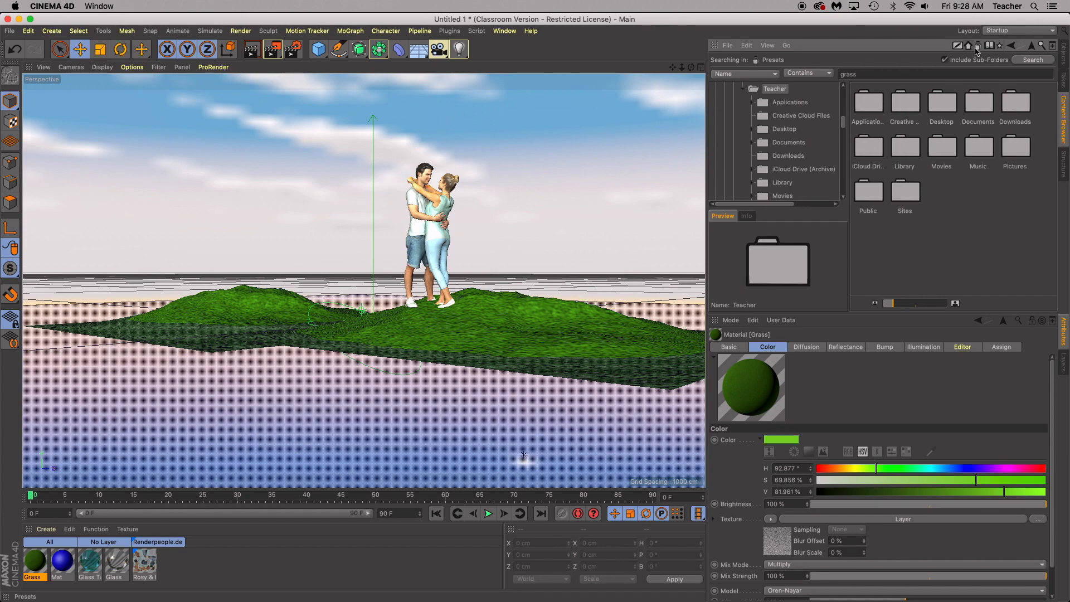
{"action": "left_click", "coordinate": [979, 48]}
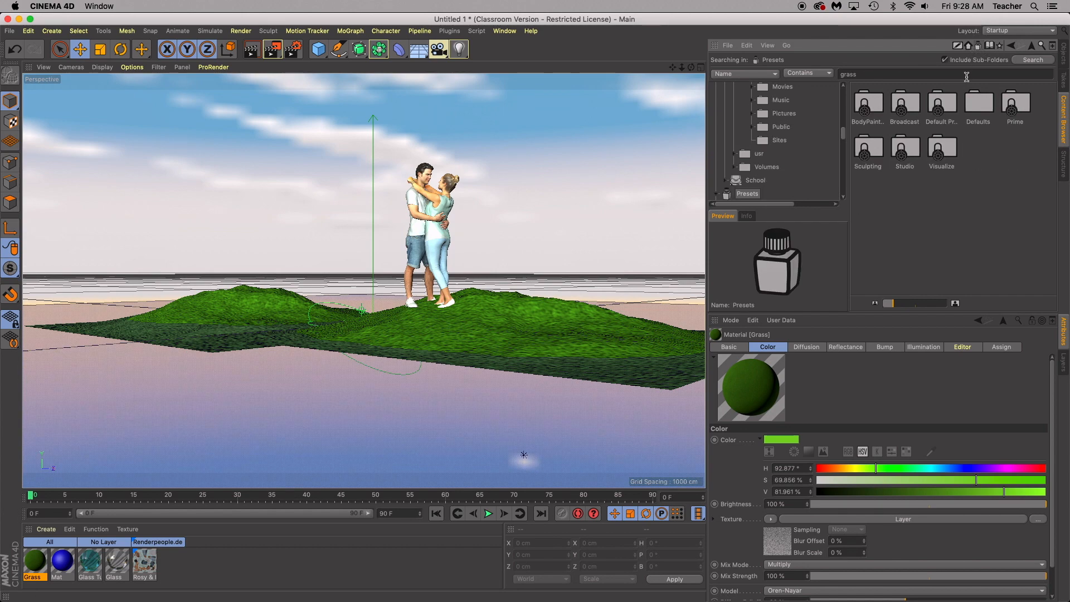
{"action": "double_click", "coordinate": [942, 147]}
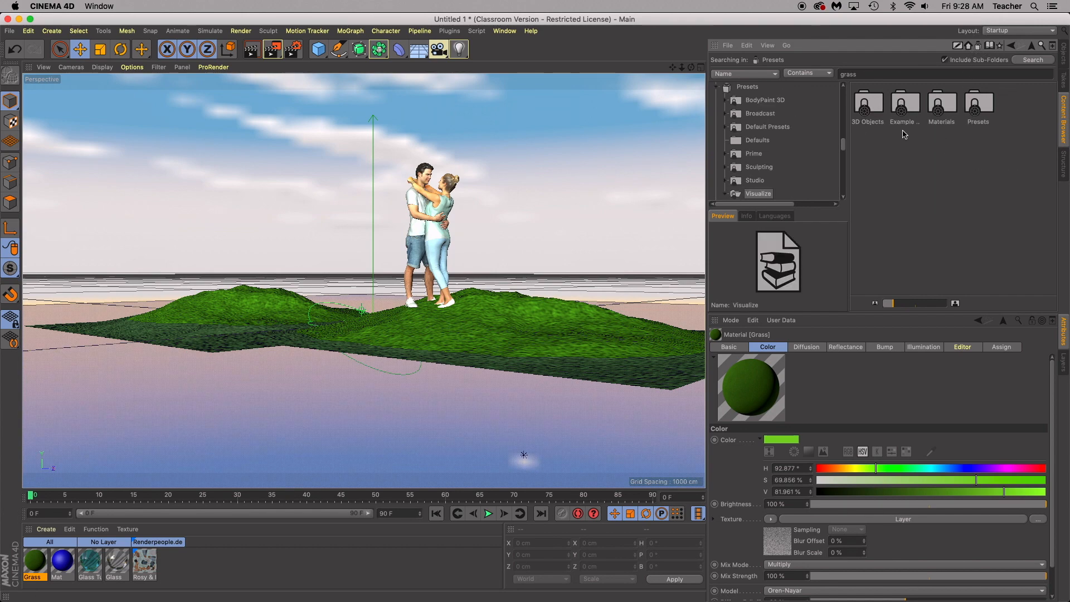
{"action": "double_click", "coordinate": [878, 109]}
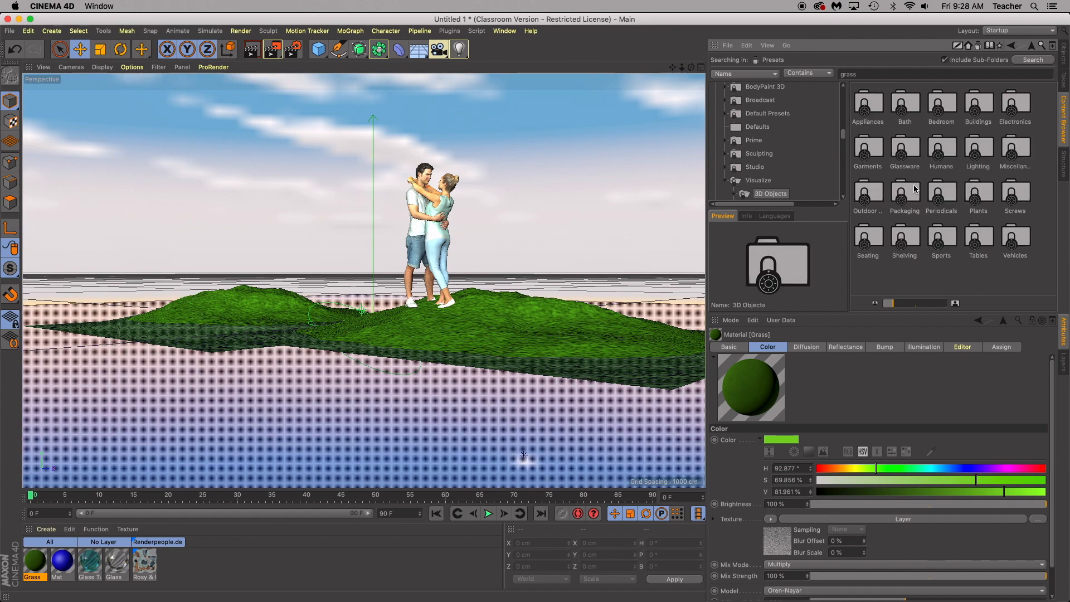
{"action": "double_click", "coordinate": [979, 103]}
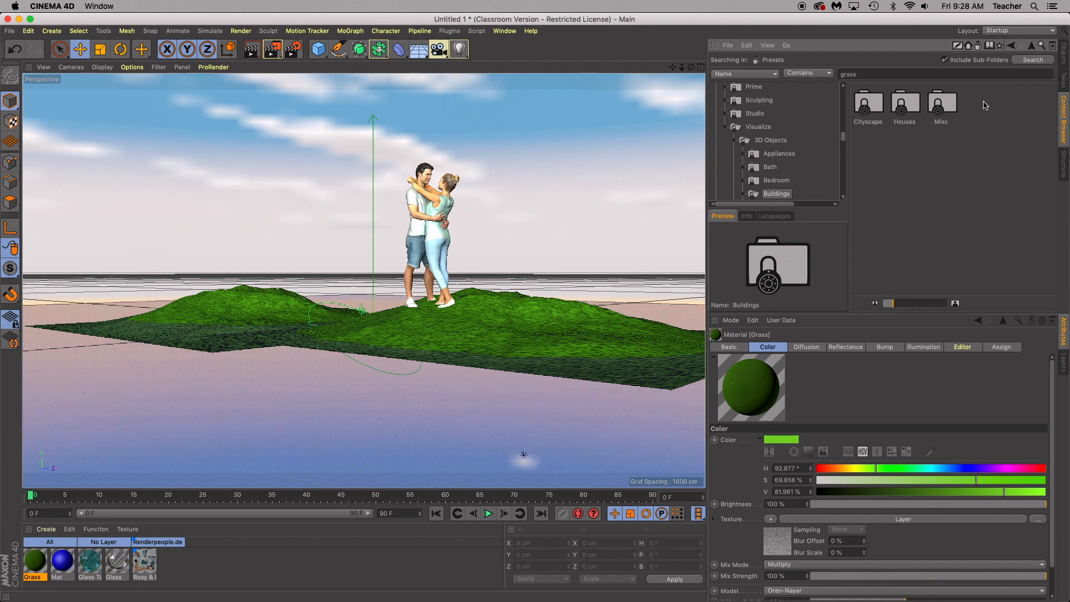
{"action": "double_click", "coordinate": [873, 107]}
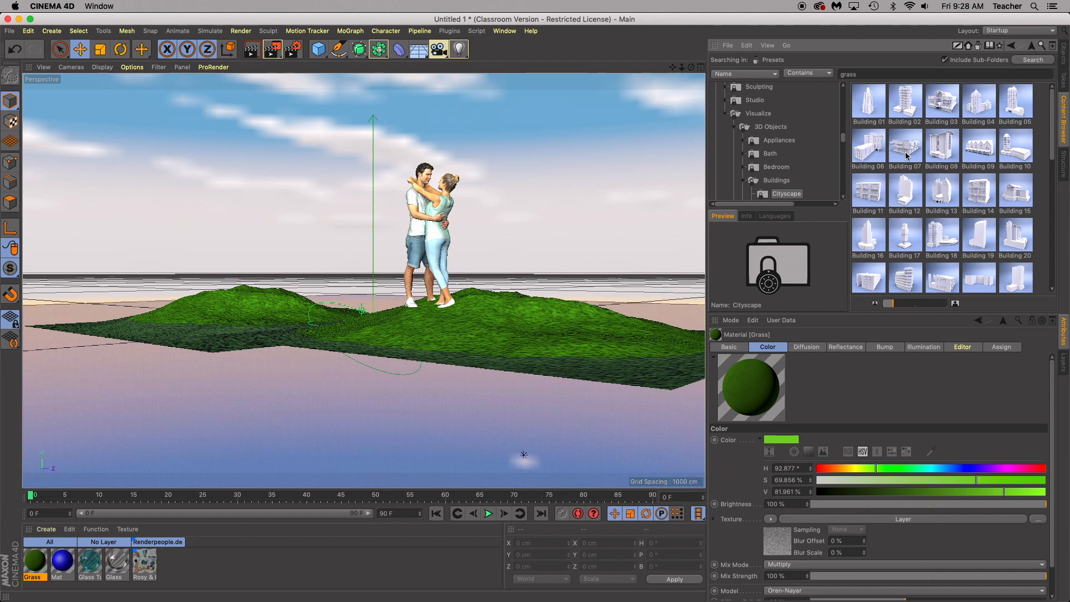
{"action": "double_click", "coordinate": [905, 105]}
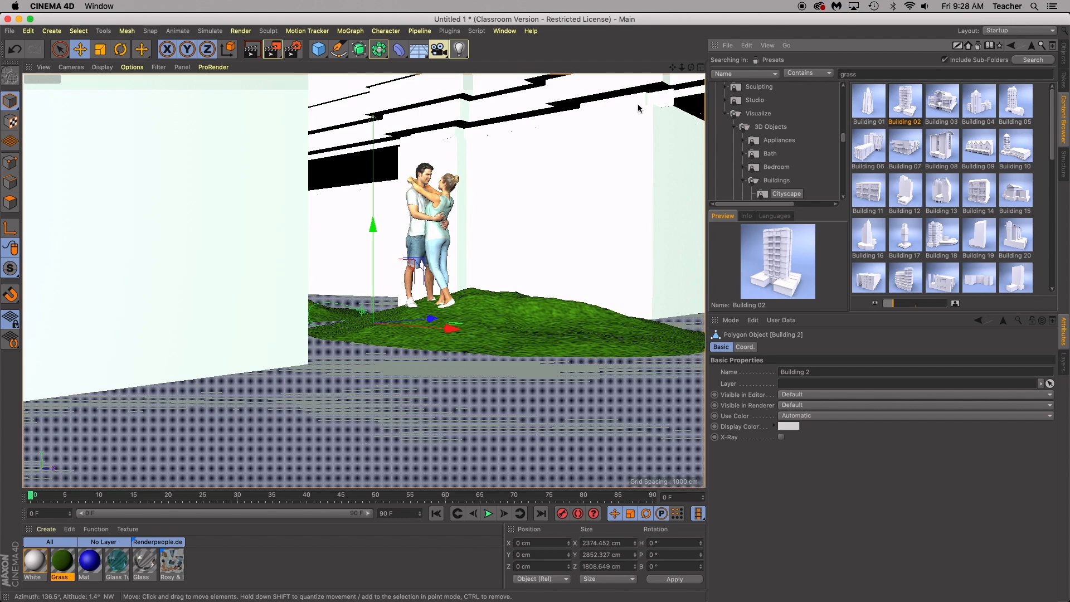
Move the building back along Z to about 1615 cm so it stands behind the hills and the couple
{"action": "scroll", "coordinate": [566, 183], "scroll_direction": "down", "scroll_amount": 3}
{"action": "scroll", "coordinate": [566, 186], "scroll_direction": "up", "scroll_amount": 2}
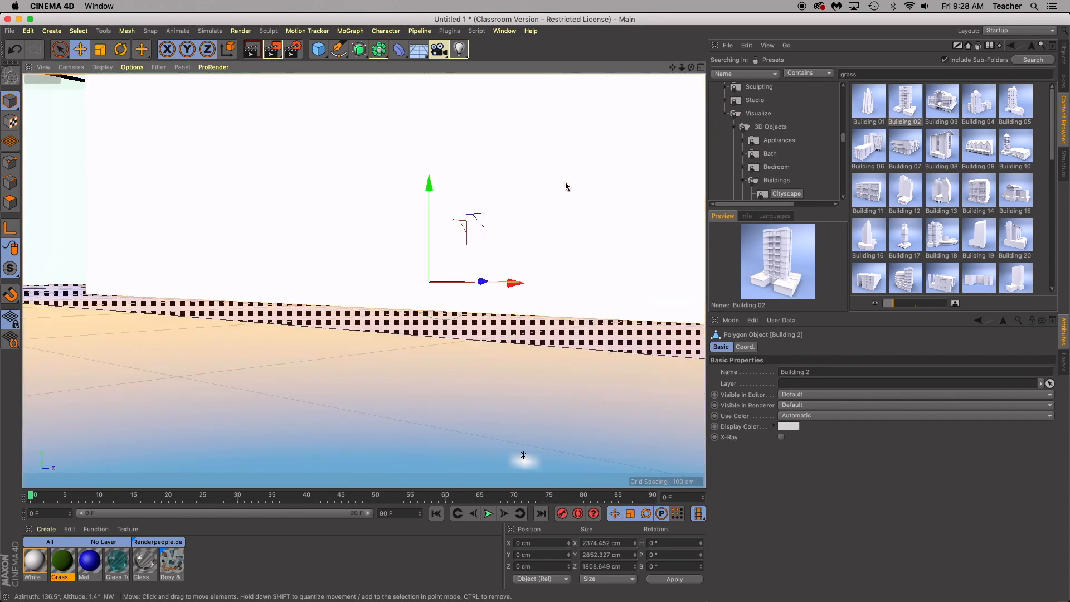
{"action": "scroll", "coordinate": [566, 185], "scroll_direction": "up", "scroll_amount": 3}
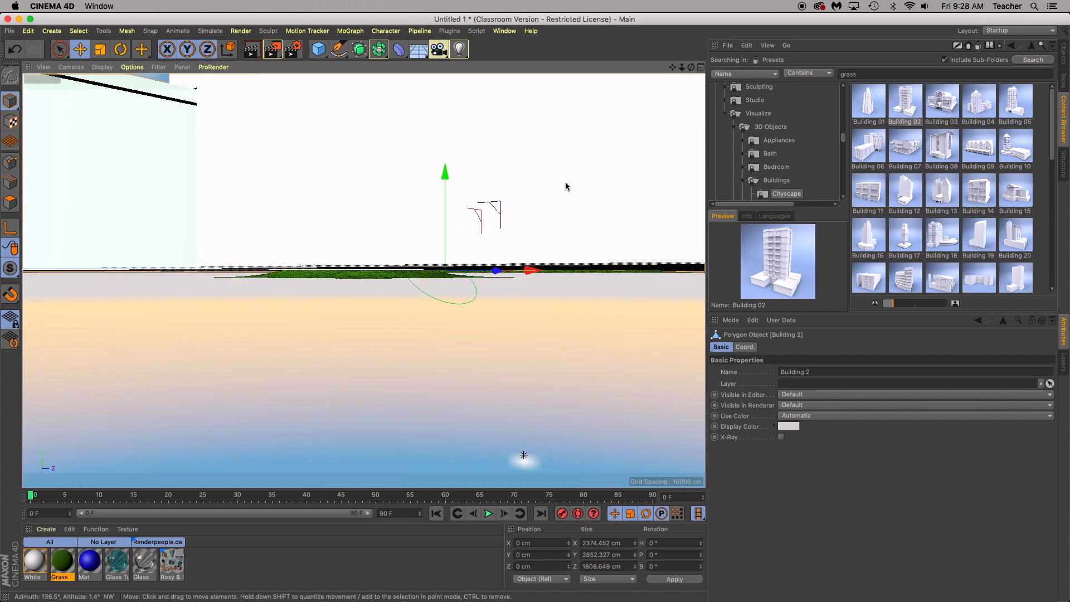
{"action": "scroll", "coordinate": [565, 185], "scroll_direction": "down", "scroll_amount": 5}
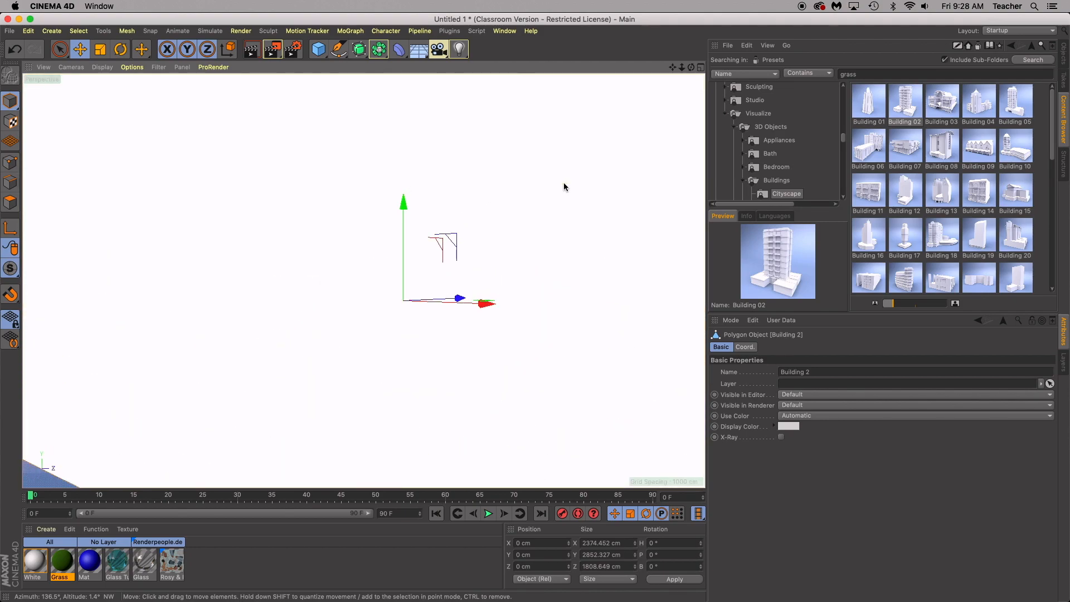
{"action": "scroll", "coordinate": [564, 187], "scroll_direction": "up", "scroll_amount": 2}
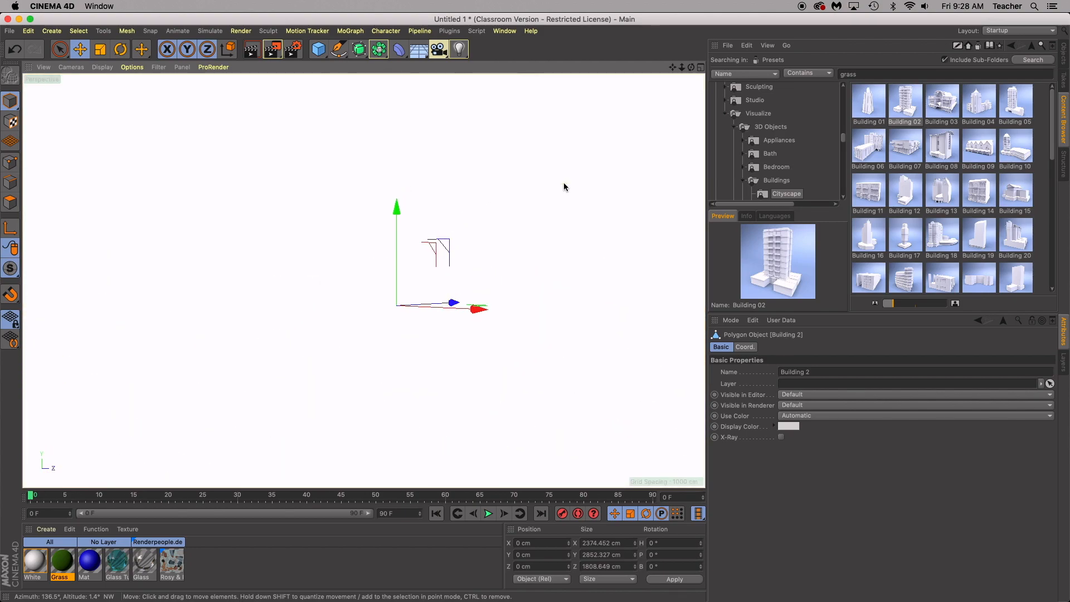
{"action": "left_click", "coordinate": [700, 67]}
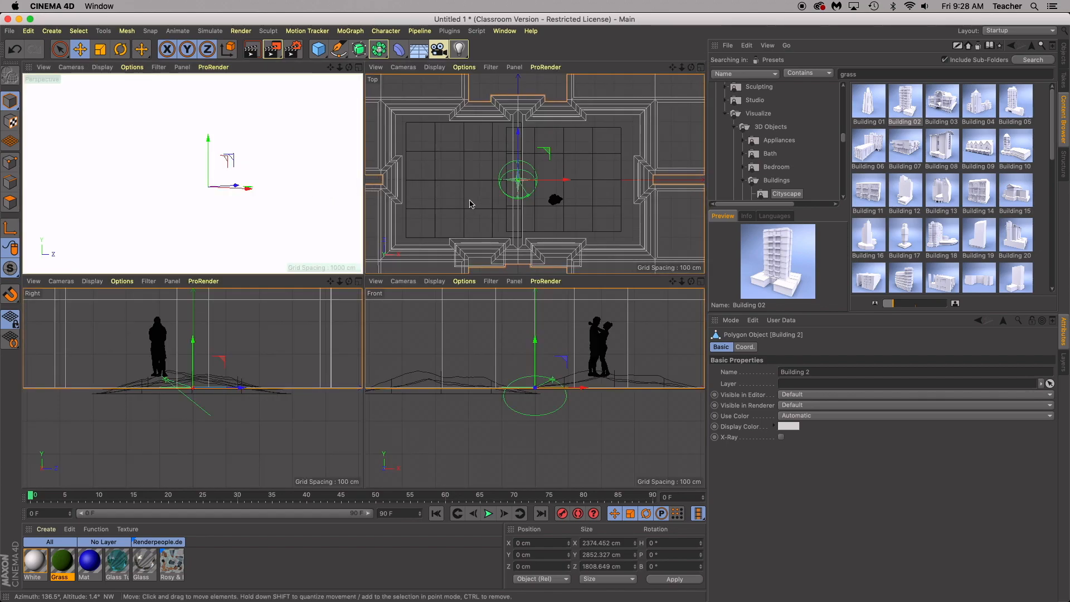
{"action": "scroll", "coordinate": [470, 204], "scroll_direction": "down", "scroll_amount": 6}
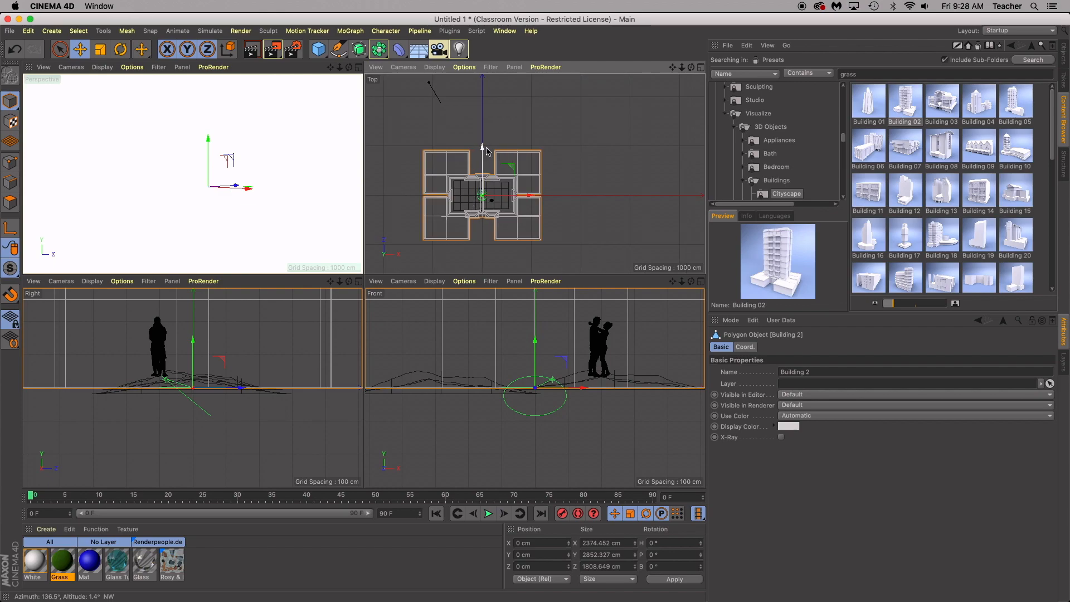
{"action": "left_click_drag", "start_coordinate": [485, 156], "coordinate": [506, 77]}
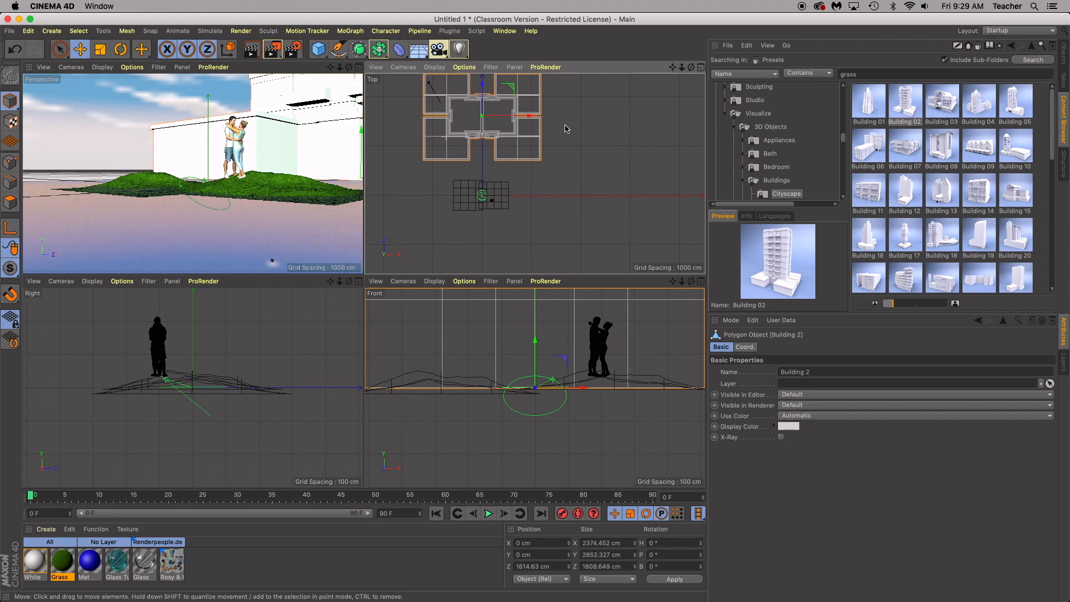
Preview-render the enlarged perspective view with the building behind the couple
{"action": "left_click", "coordinate": [358, 66]}
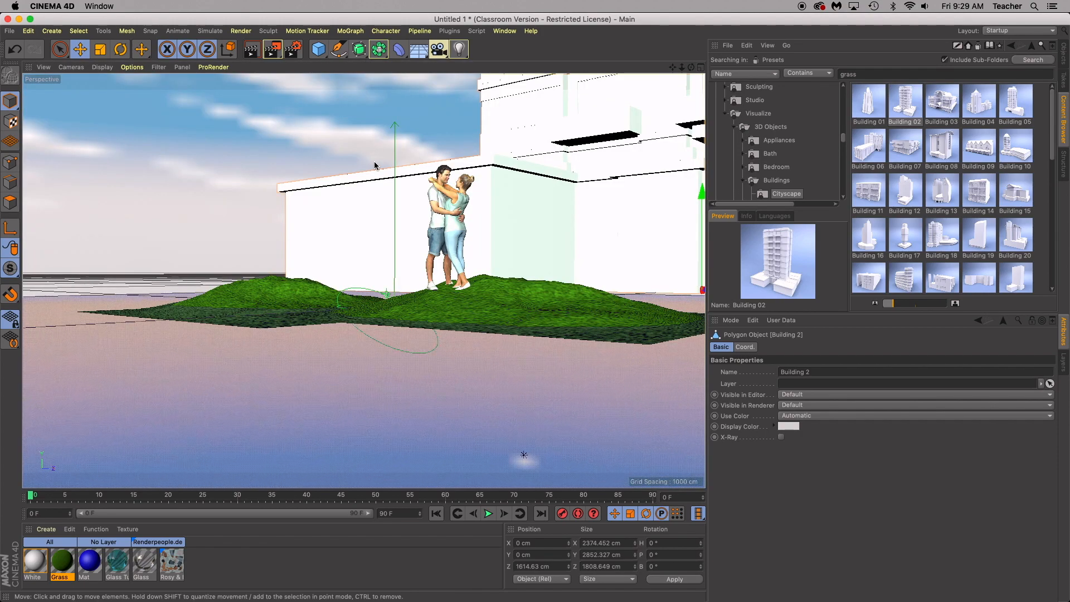
{"action": "mouse_move", "coordinate": [296, 213]}
{"action": "left_mouse_down", "text": "alt"}
{"action": "mouse_move", "coordinate": [305, 217]}
{"action": "mouse_move", "coordinate": [295, 216]}
{"action": "left_mouse_up", "text": "alt"}
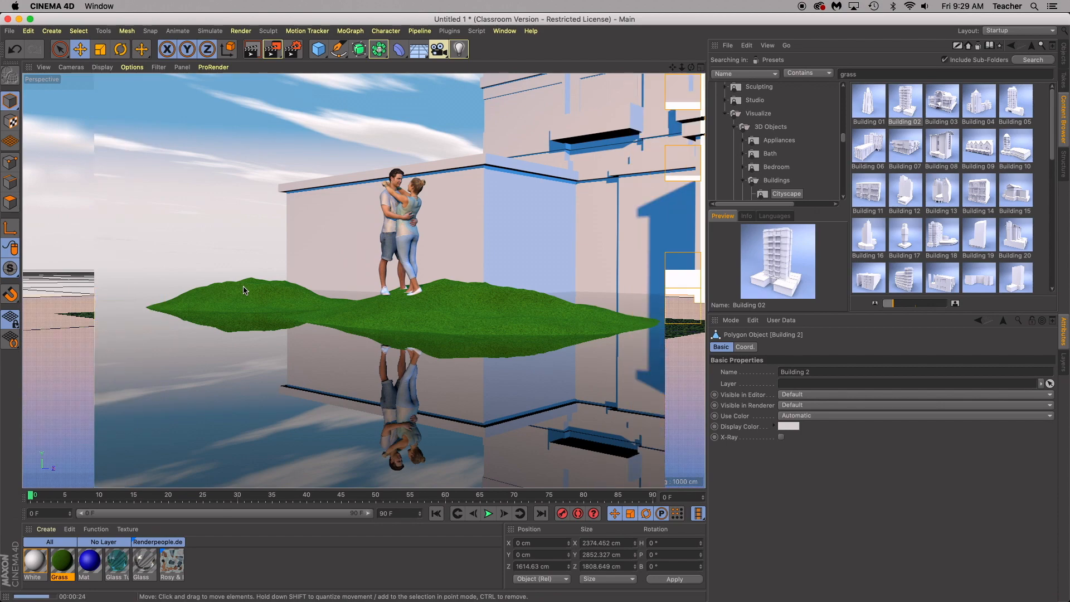
{"action": "left_click", "coordinate": [576, 234]}
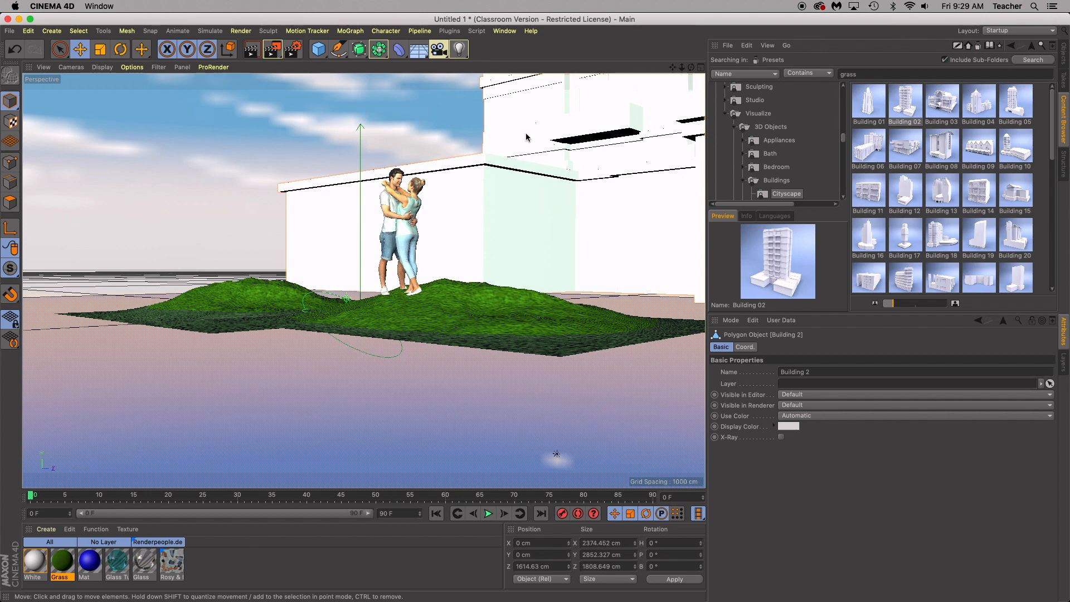
Delete the building and the landscape hill without the couple from the scene
{"action": "key", "text": "Delete"}
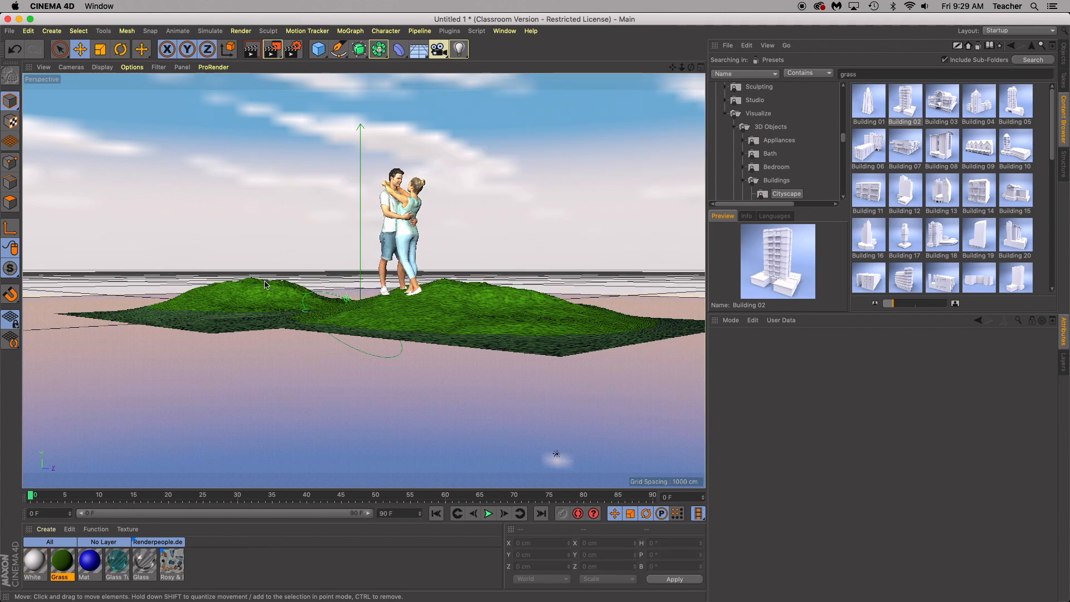
{"action": "left_click", "coordinate": [231, 295]}
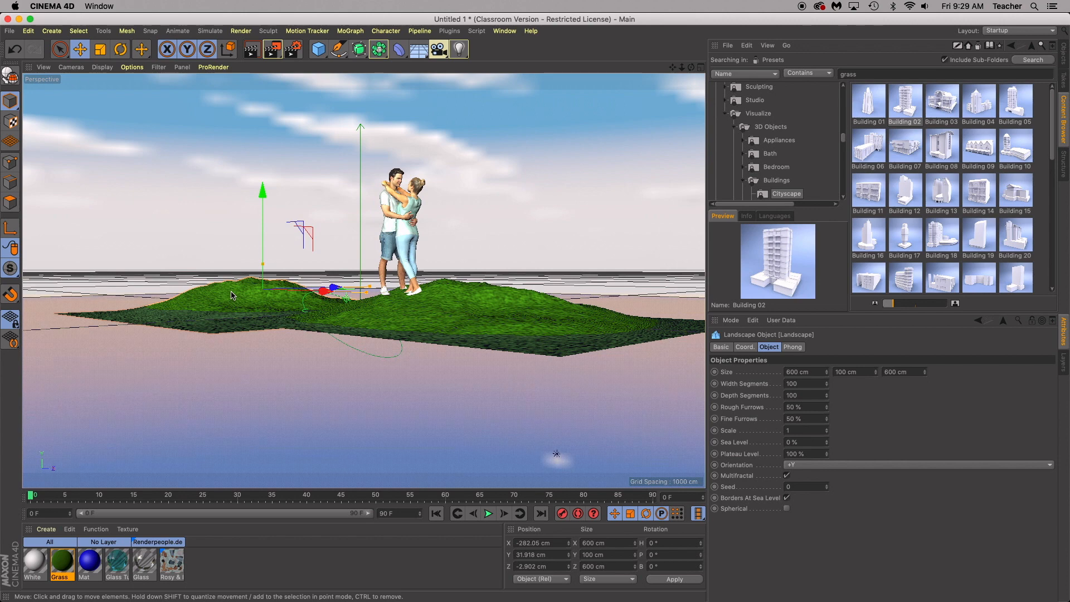
{"action": "key", "text": "Delete"}
Frame the perspective view closely on the couple and the remaining hill, from a low angle near the horizon
{"action": "scroll", "coordinate": [315, 326], "scroll_direction": "up", "scroll_amount": 2}
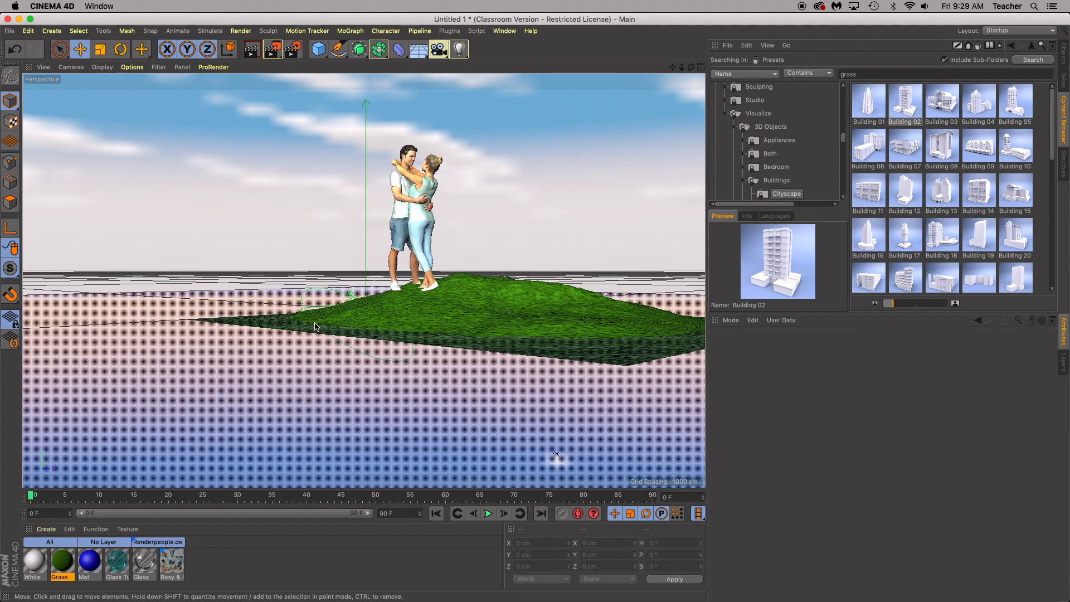
{"action": "left_click_drag", "start_coordinate": [672, 67], "coordinate": [645, 154]}
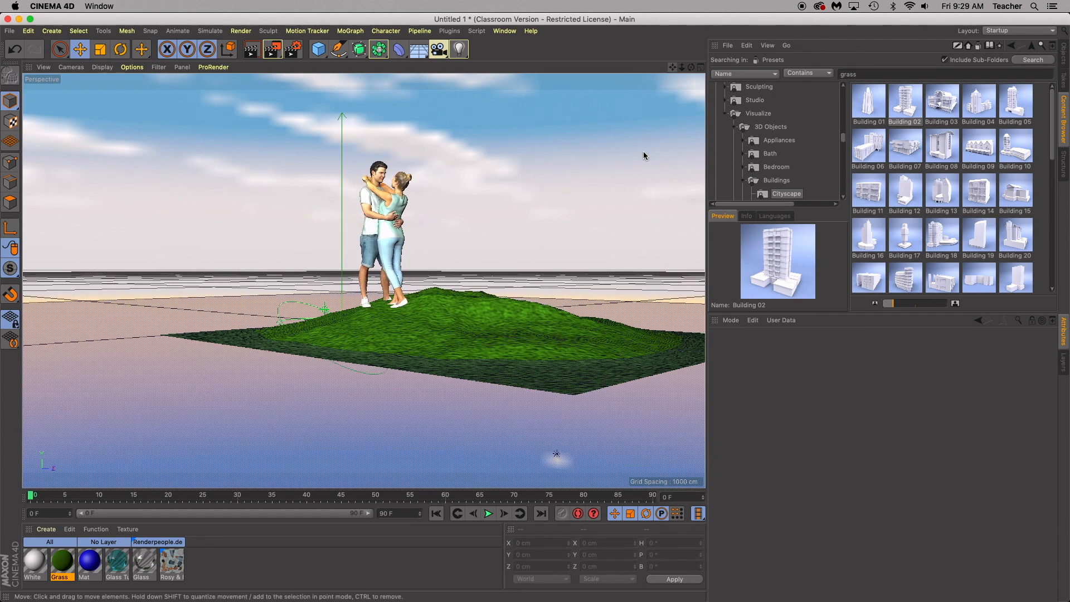
{"action": "scroll", "coordinate": [637, 199], "scroll_direction": "up", "scroll_amount": 3}
{"action": "left_click_drag", "start_coordinate": [672, 68], "coordinate": [759, 51]}
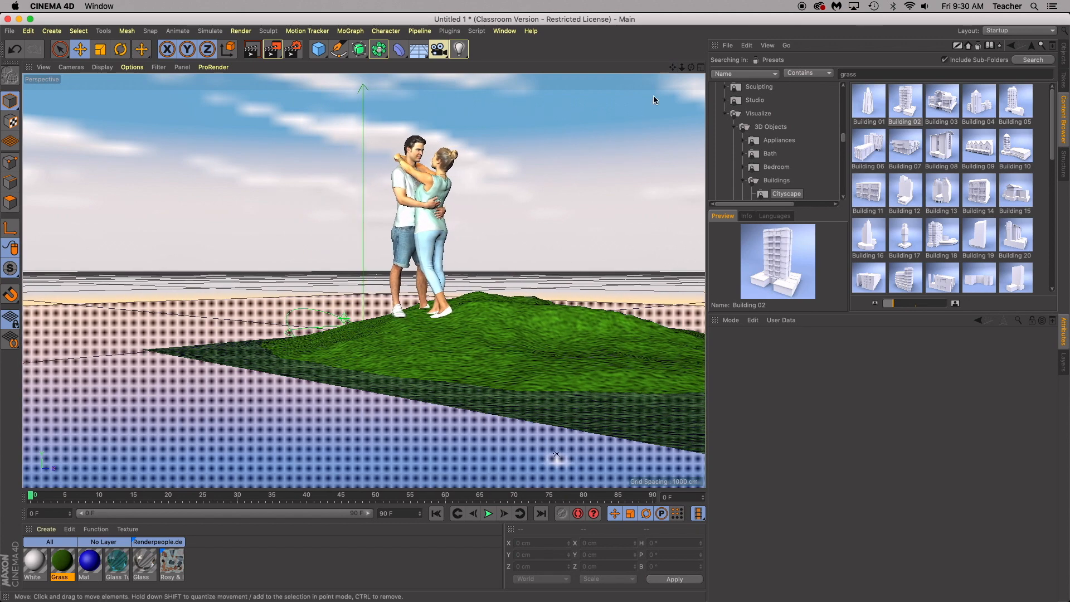
{"action": "left_click_drag", "start_coordinate": [557, 223], "coordinate": [545, 217], "text": "alt"}
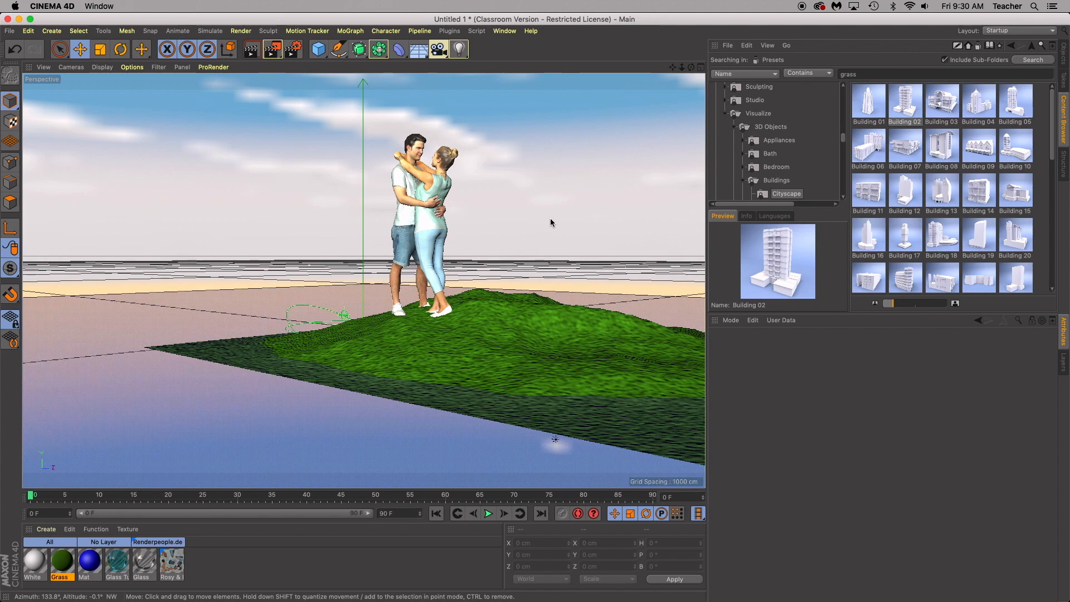
{"action": "left_click_drag", "start_coordinate": [672, 67], "coordinate": [652, 109]}
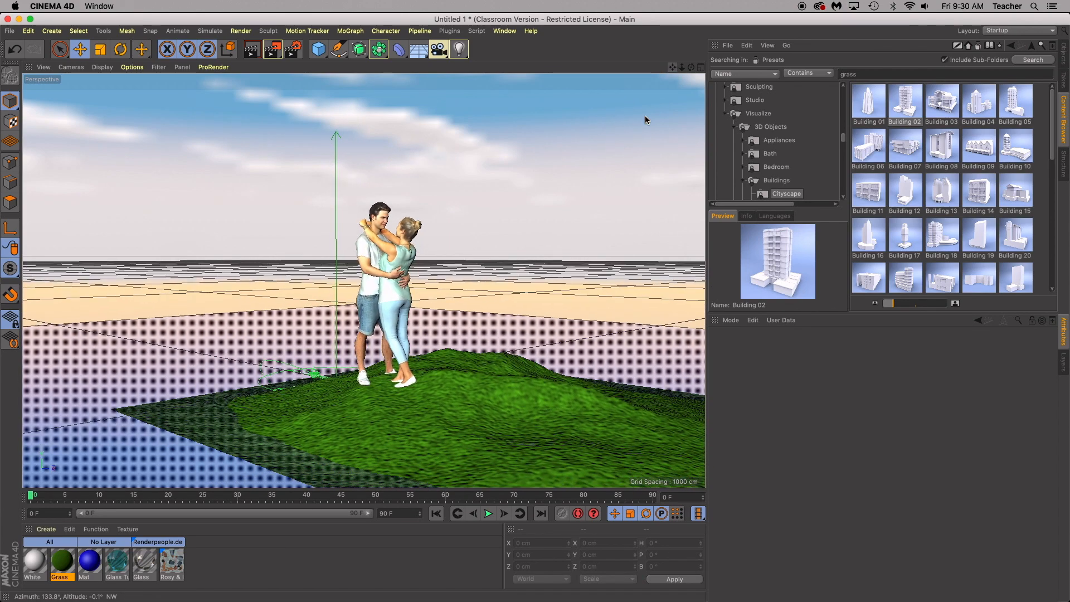
{"action": "left_click_drag", "start_coordinate": [566, 213], "coordinate": [566, 205], "text": "alt"}
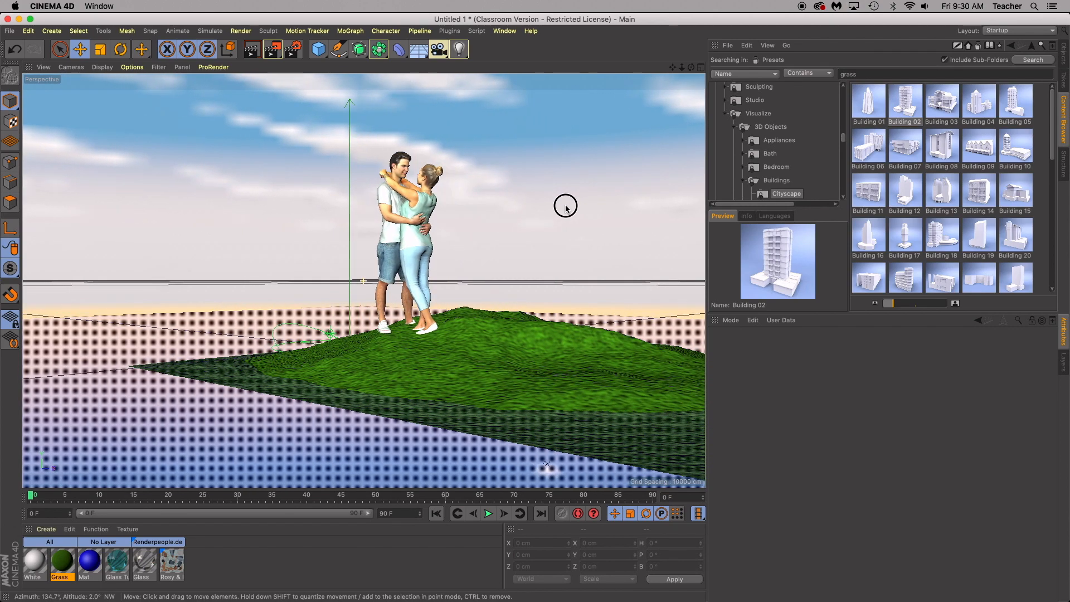
Configure the render settings to keep the current frame as the frame range and save the regular image in JPG format
{"action": "left_click", "coordinate": [292, 48]}
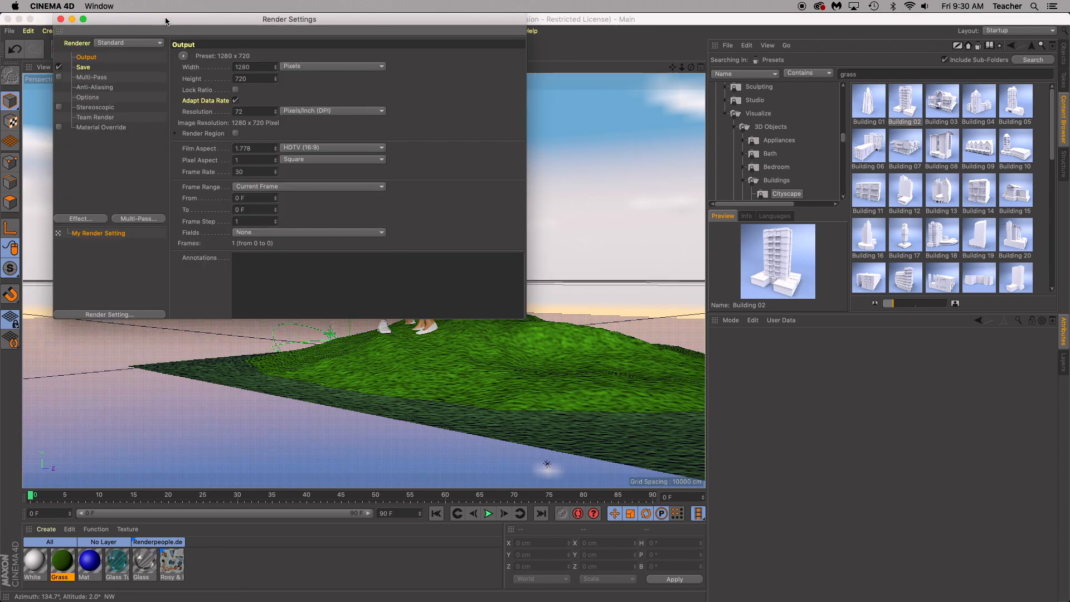
{"action": "left_click_drag", "start_coordinate": [165, 21], "coordinate": [173, 23]}
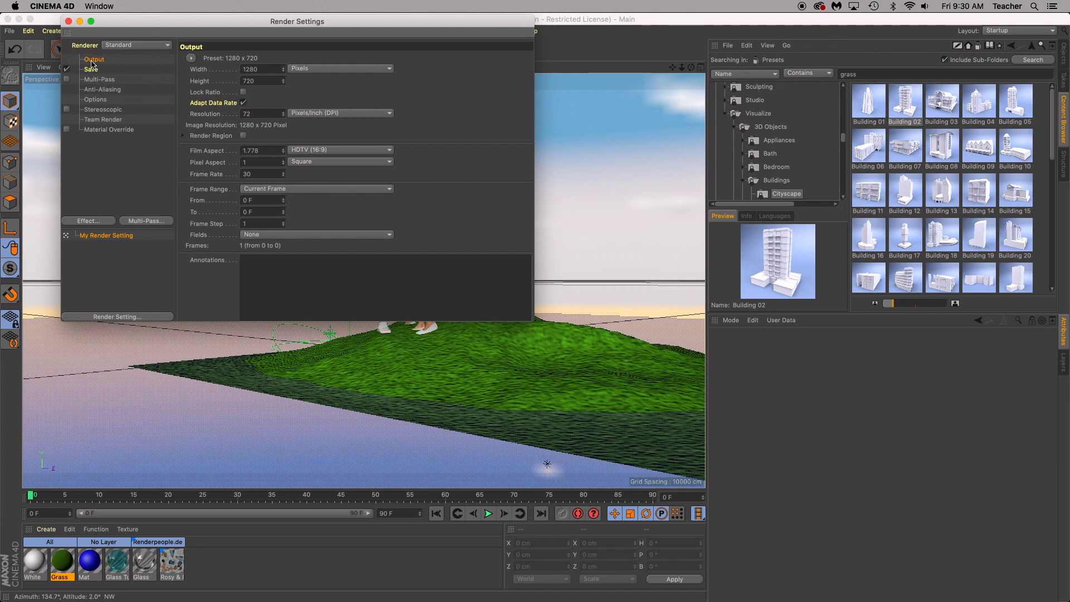
{"action": "left_click", "coordinate": [274, 190]}
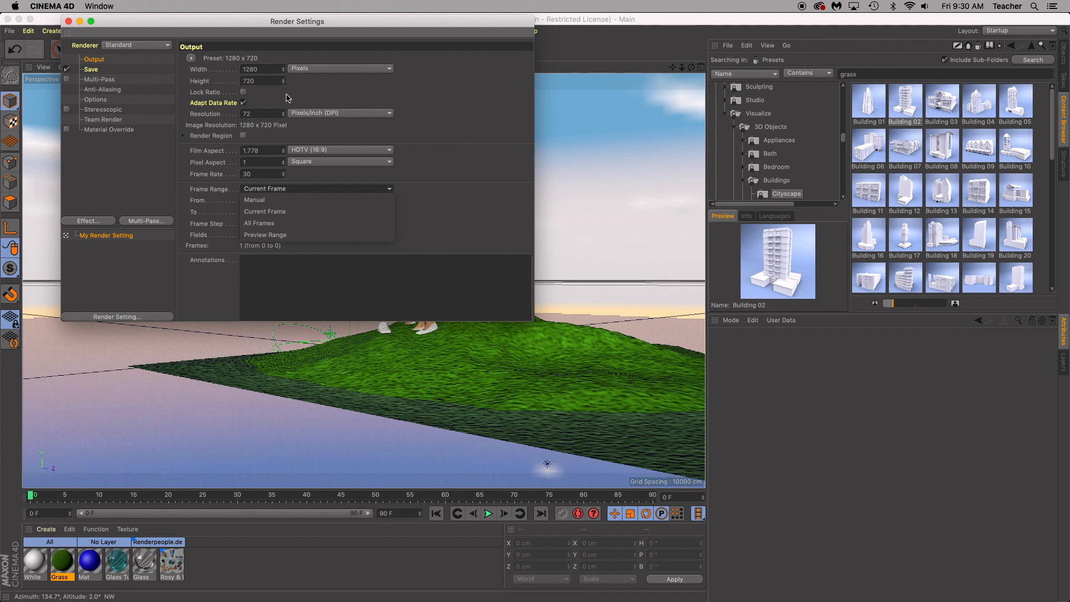
{"action": "left_click", "coordinate": [337, 100]}
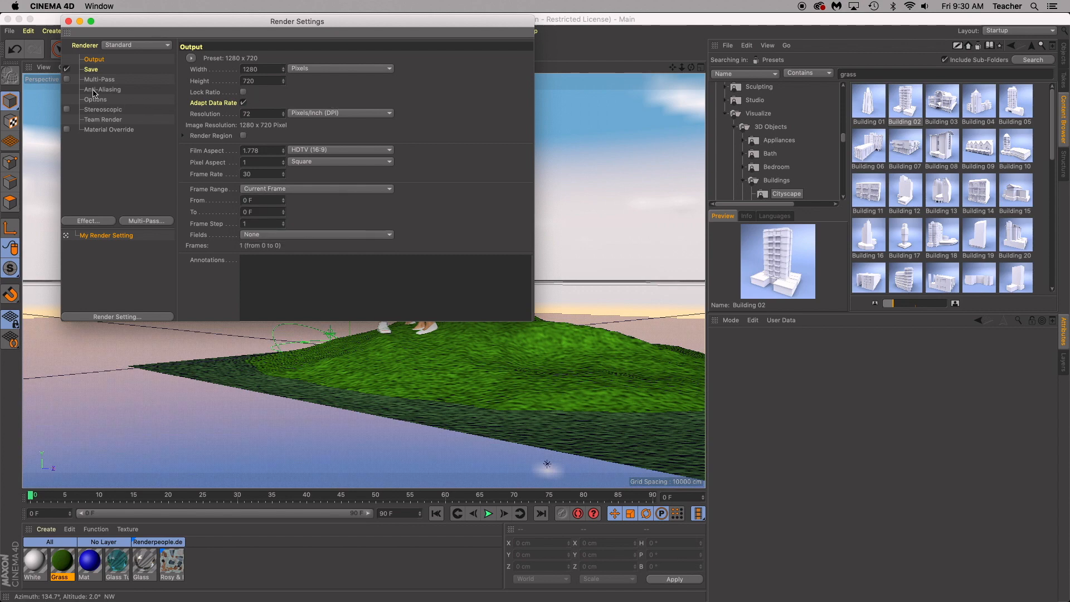
{"action": "left_click", "coordinate": [91, 70]}
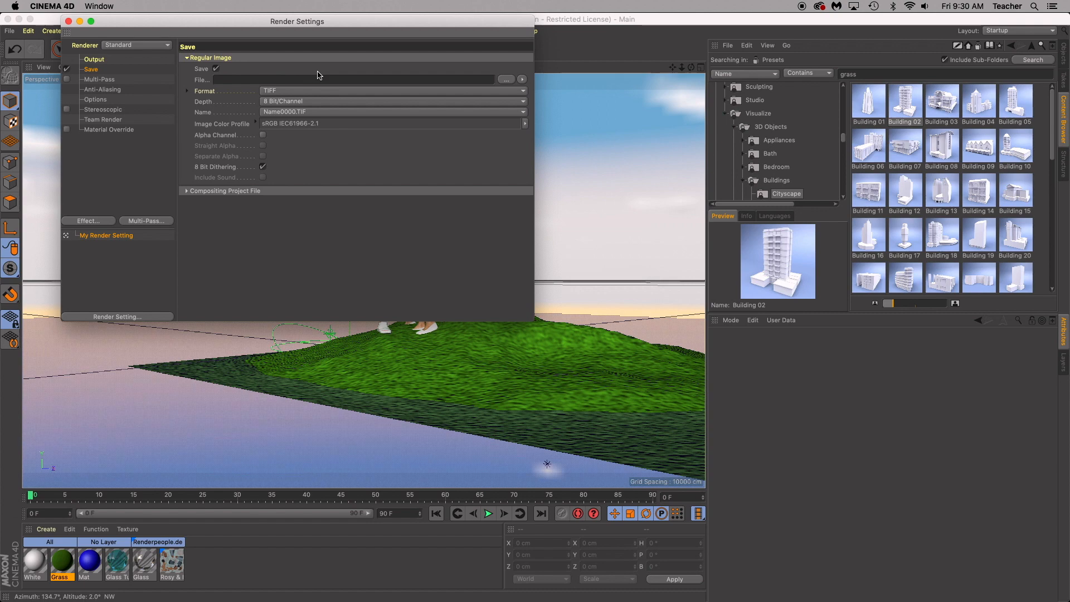
{"action": "left_click", "coordinate": [305, 91]}
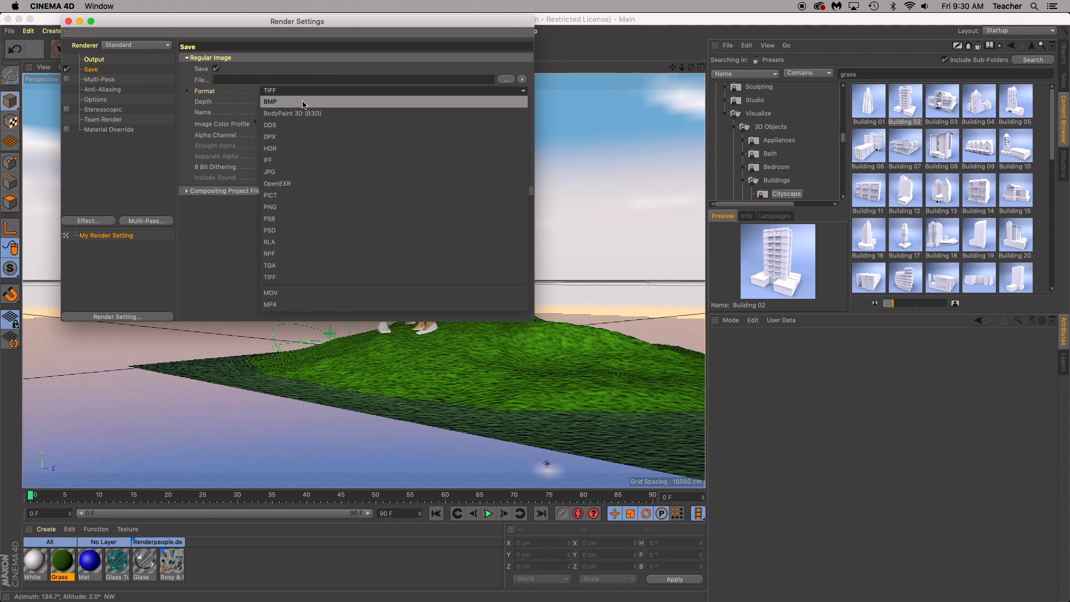
{"action": "left_click", "coordinate": [288, 171]}
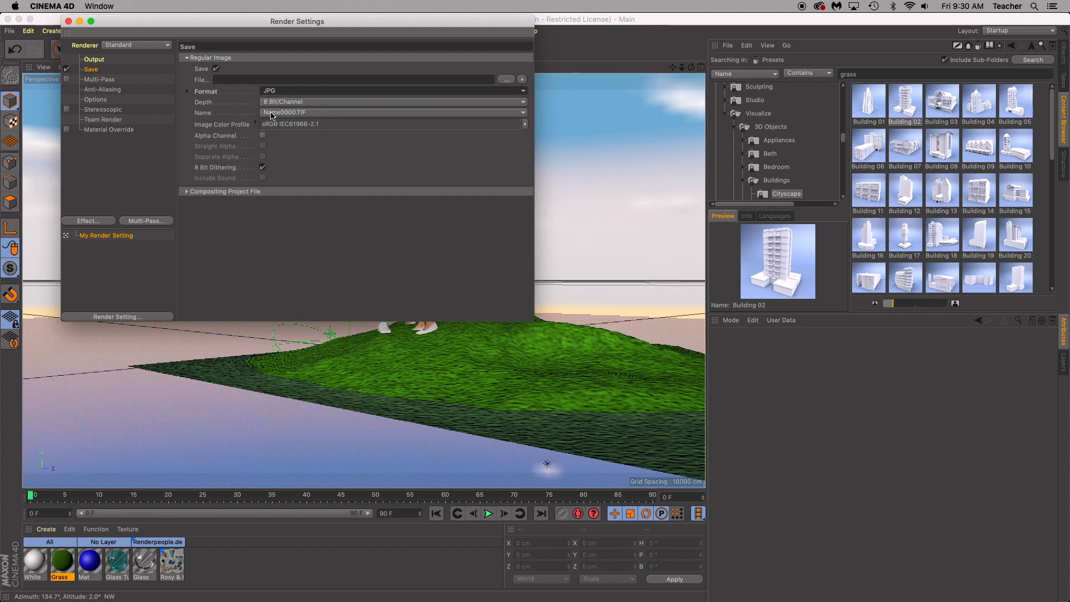
Add the Ambient Occlusion and Global Illumination effects to the render settings
{"action": "left_click", "coordinate": [111, 222]}
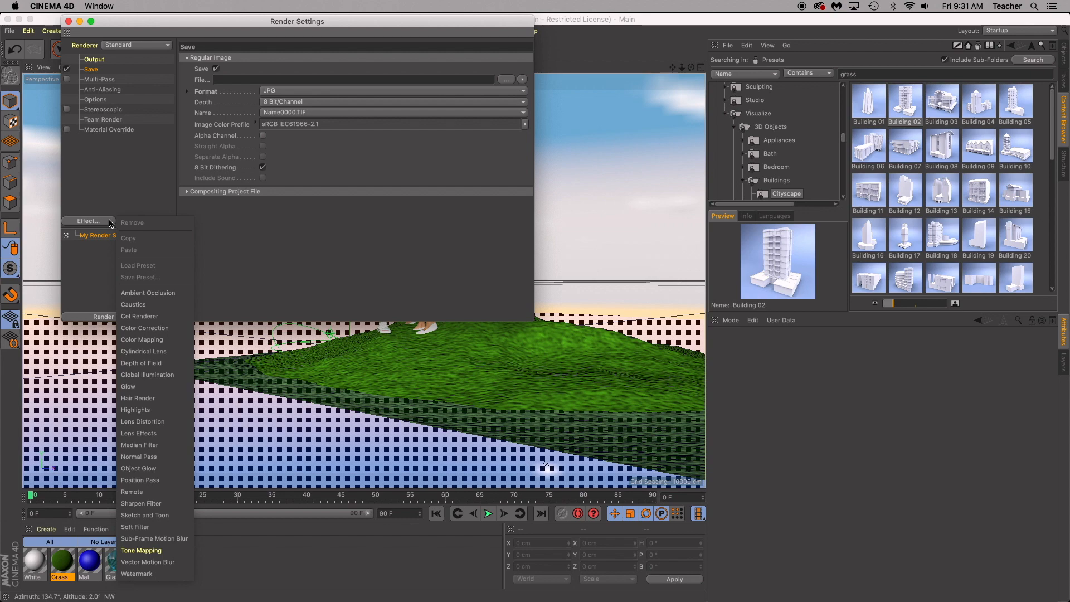
{"action": "left_click", "coordinate": [148, 299]}
{"action": "left_click", "coordinate": [96, 225]}
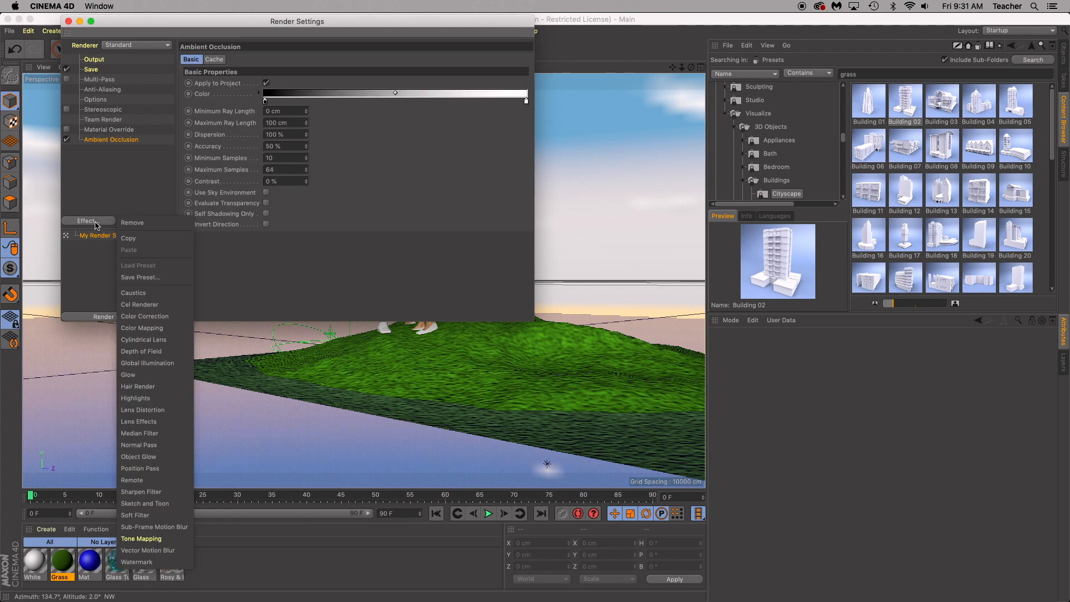
{"action": "left_click", "coordinate": [132, 363]}
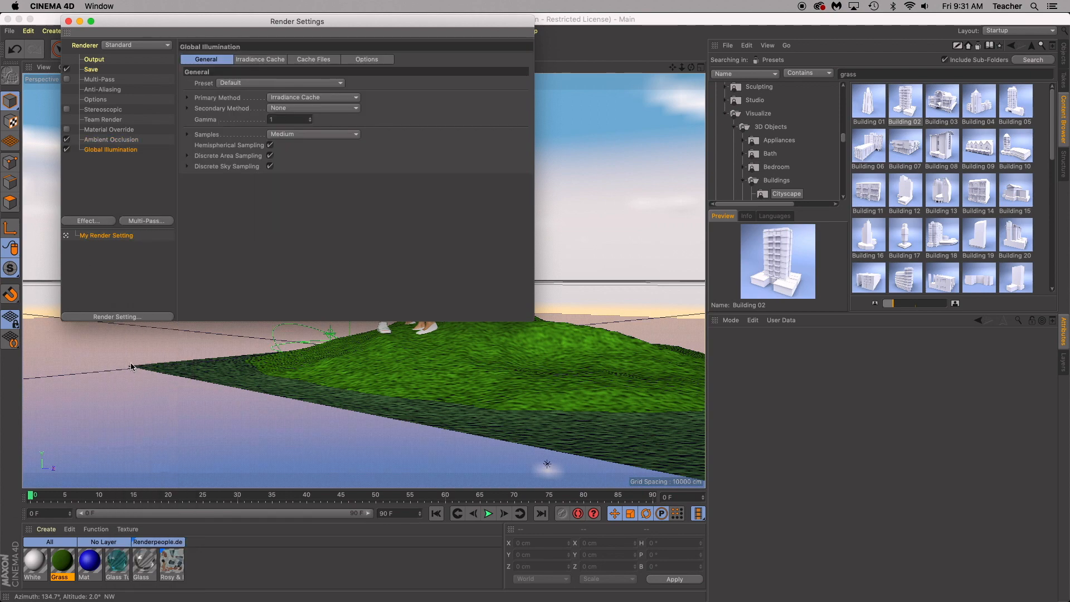
{"action": "left_click", "coordinate": [69, 21]}
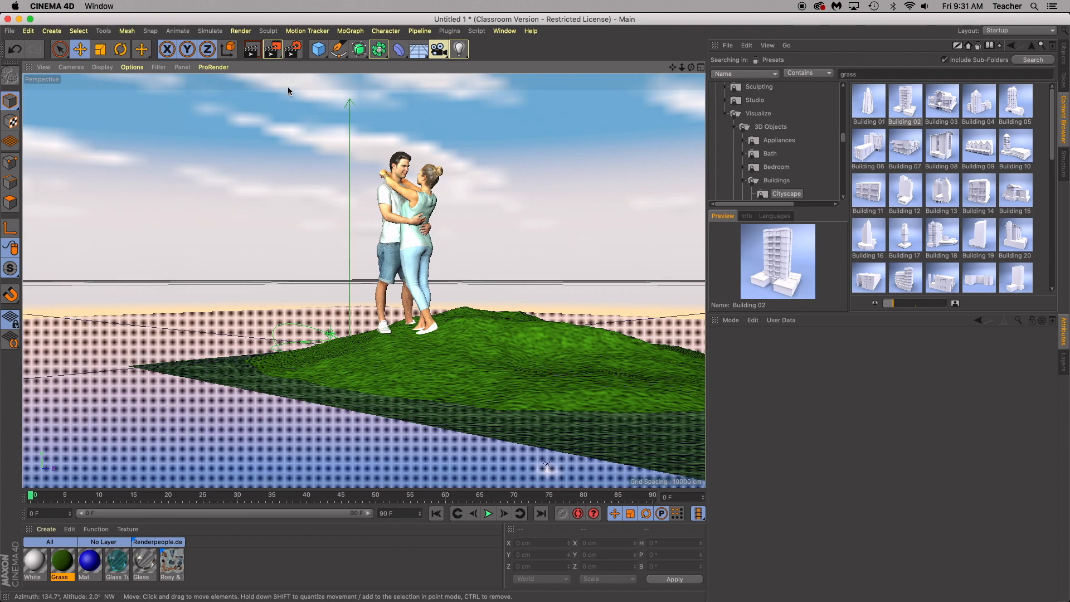
Preview-render the perspective view at full size and in the four-view layout, stopping each render early, and restore the enlarged view
{"action": "left_click", "coordinate": [255, 50]}
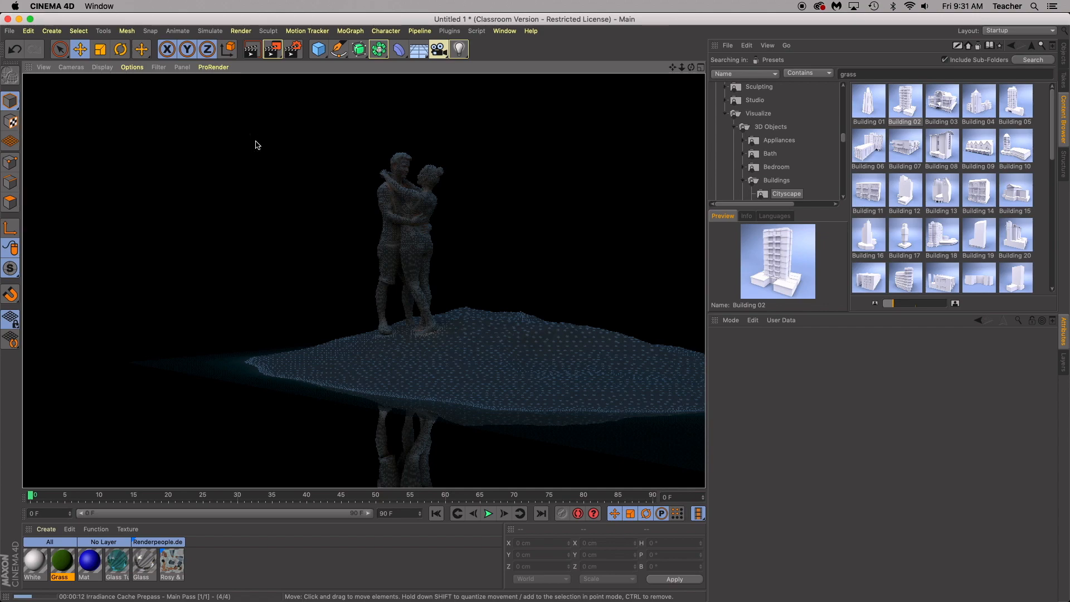
{"action": "key", "text": "Escape"}
{"action": "left_click", "coordinate": [701, 68]}
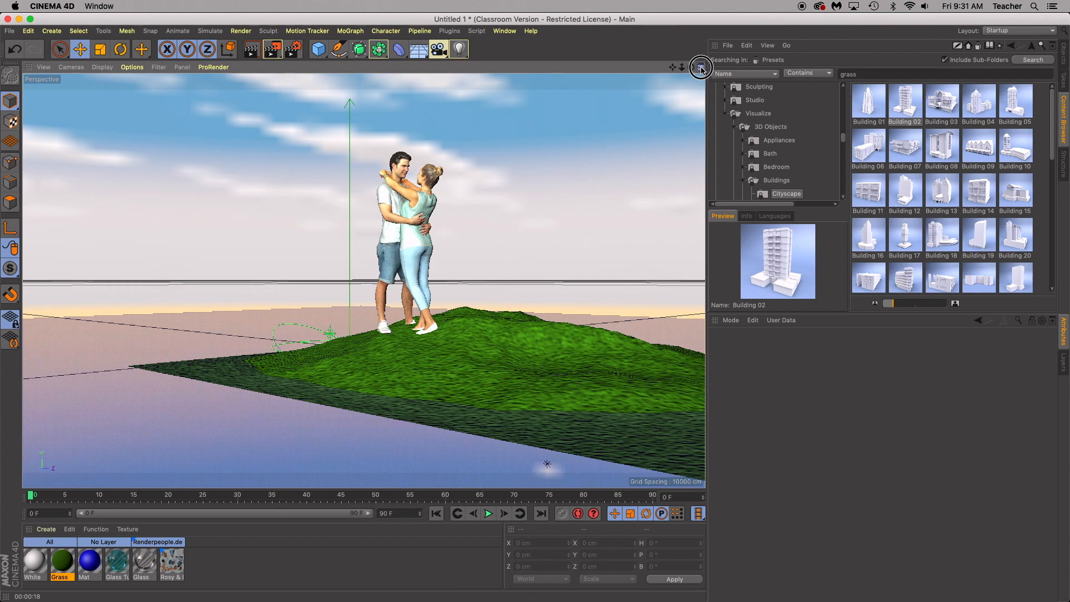
{"action": "left_click", "coordinate": [251, 51]}
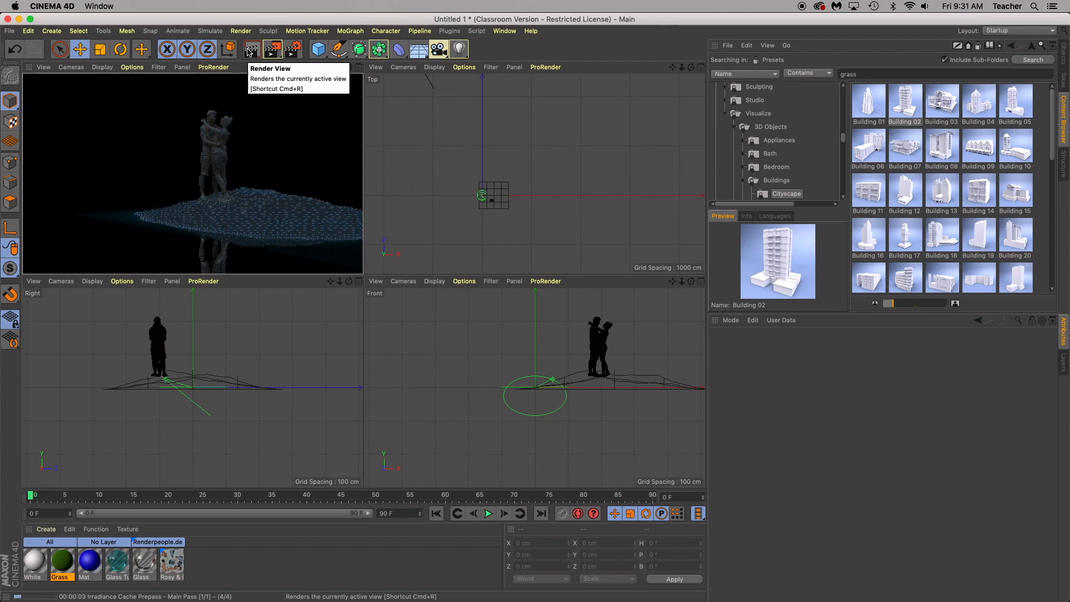
{"action": "left_click", "coordinate": [254, 129]}
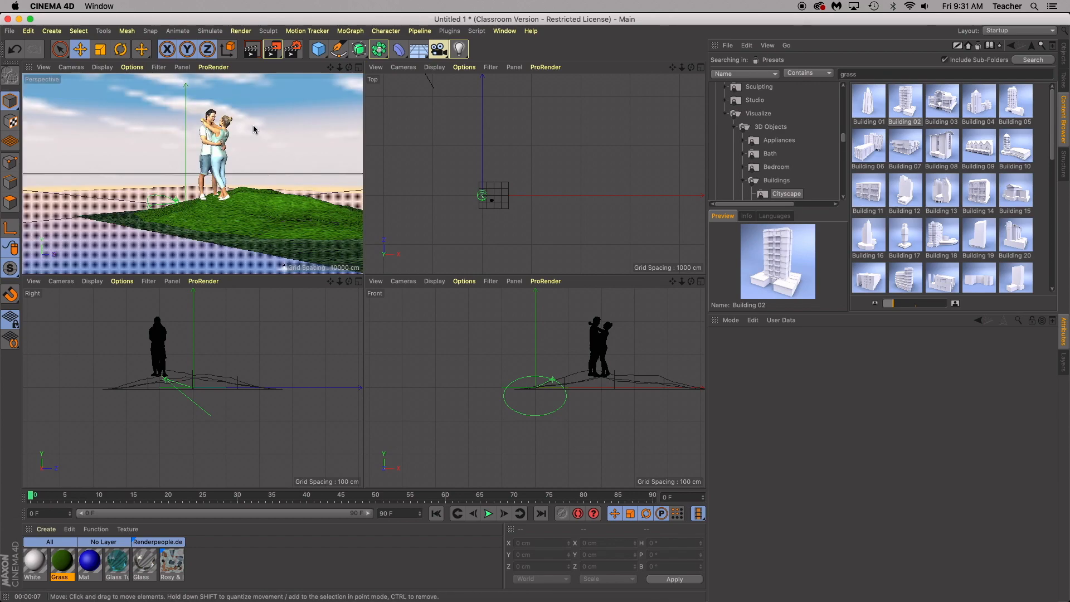
{"action": "left_click", "coordinate": [359, 67]}
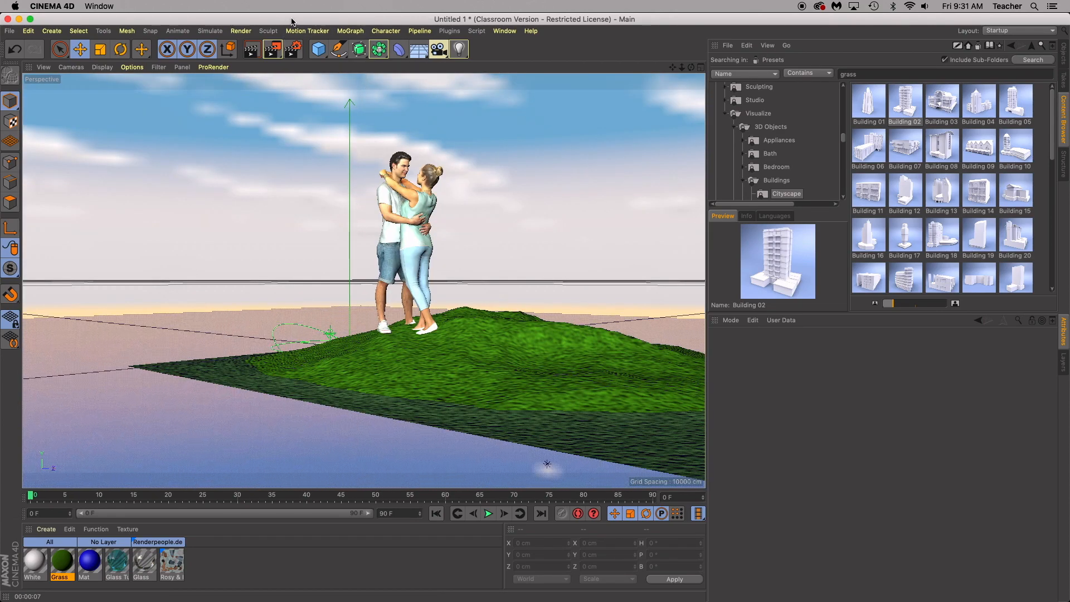
Render the current frame of the couple on the hill to the Picture Viewer
{"action": "left_click_drag", "start_coordinate": [292, 20], "coordinate": [301, 20]}
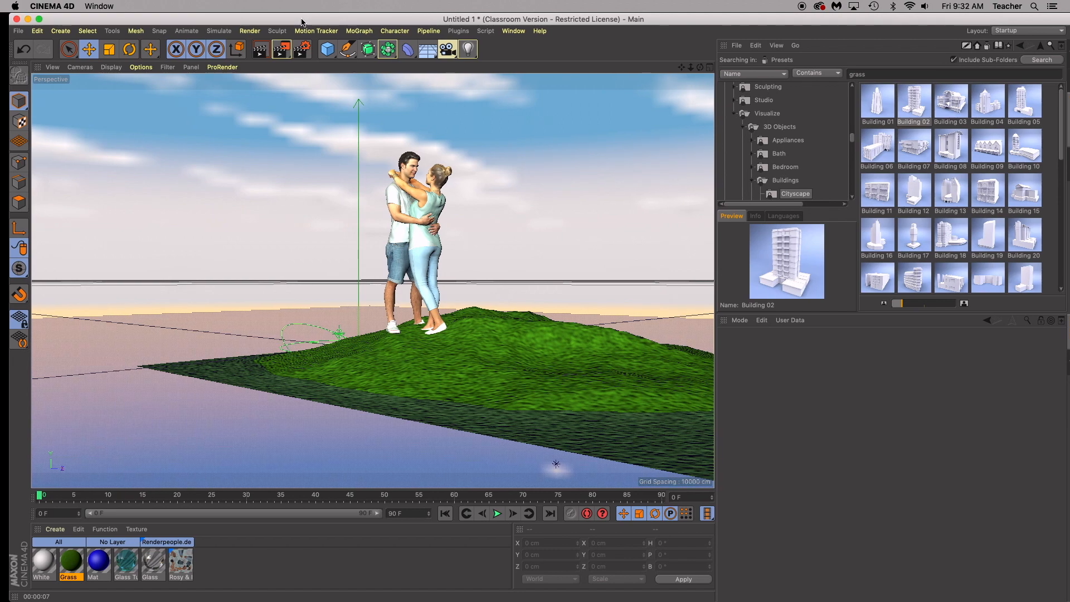
{"action": "left_click_drag", "start_coordinate": [302, 22], "coordinate": [300, 23]}
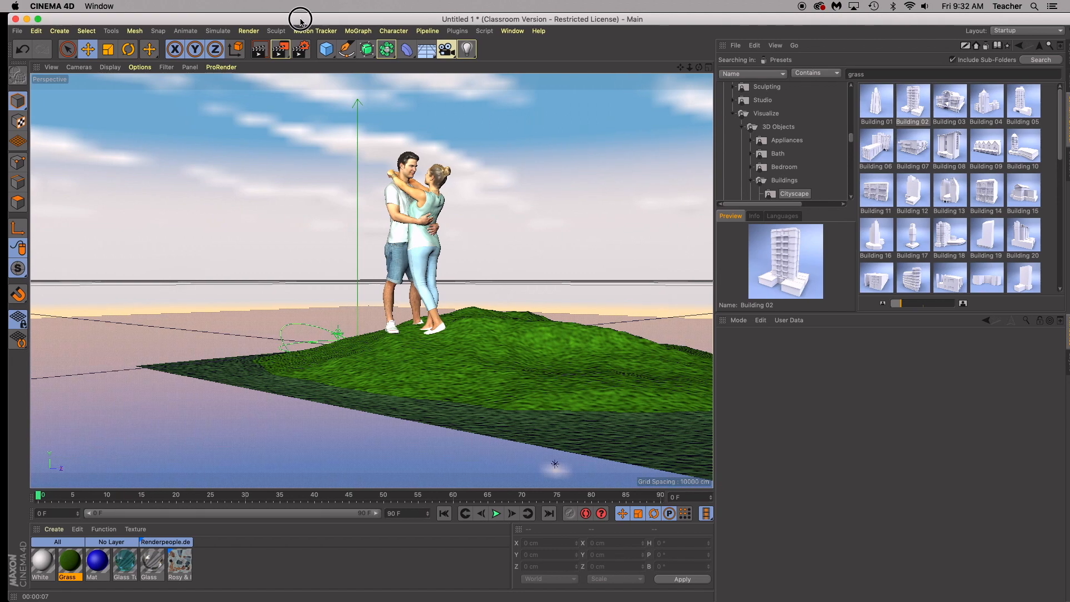
{"action": "left_click", "coordinate": [280, 51]}
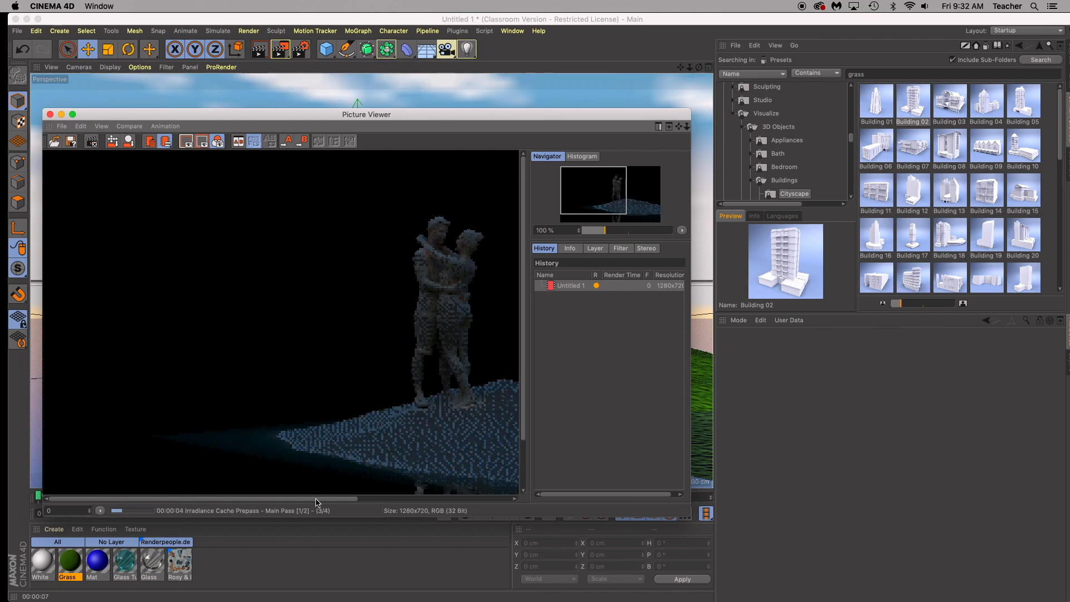
{"action": "left_click_drag", "start_coordinate": [316, 498], "coordinate": [328, 499]}
{"action": "left_click_drag", "start_coordinate": [605, 231], "coordinate": [600, 233]}
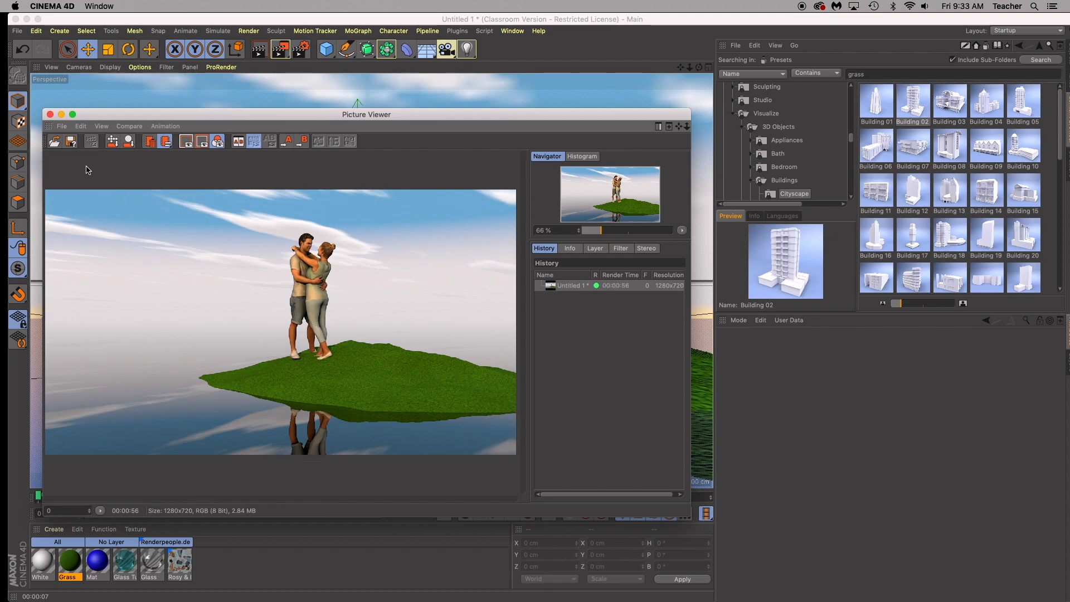
Save the rendered still image as a JPG named "happy couple" on the Desktop and close the Picture Viewer
{"action": "left_click", "coordinate": [62, 126]}
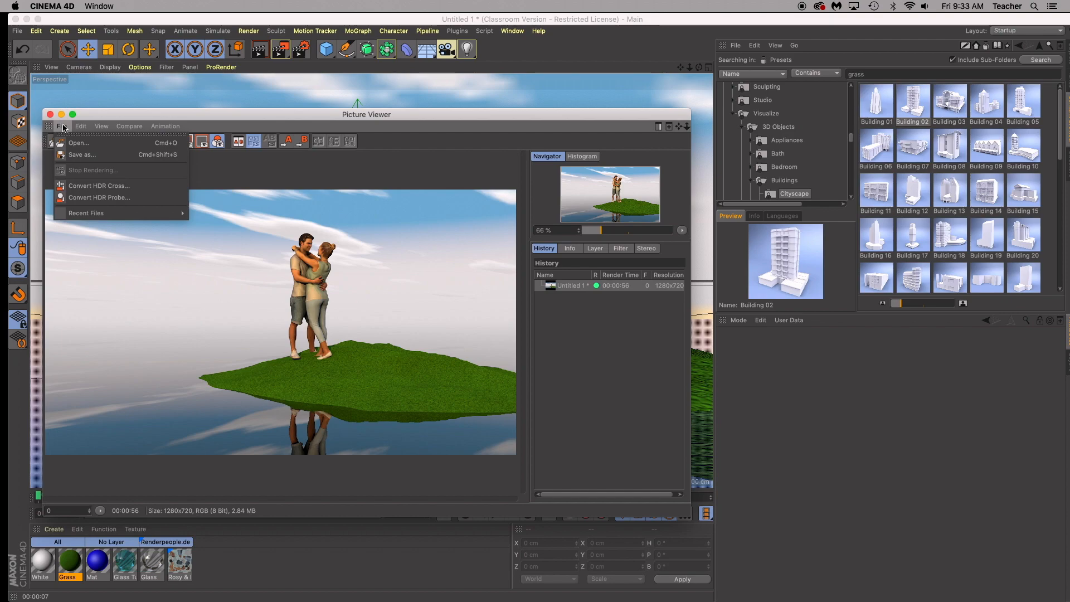
{"action": "left_click", "coordinate": [84, 155]}
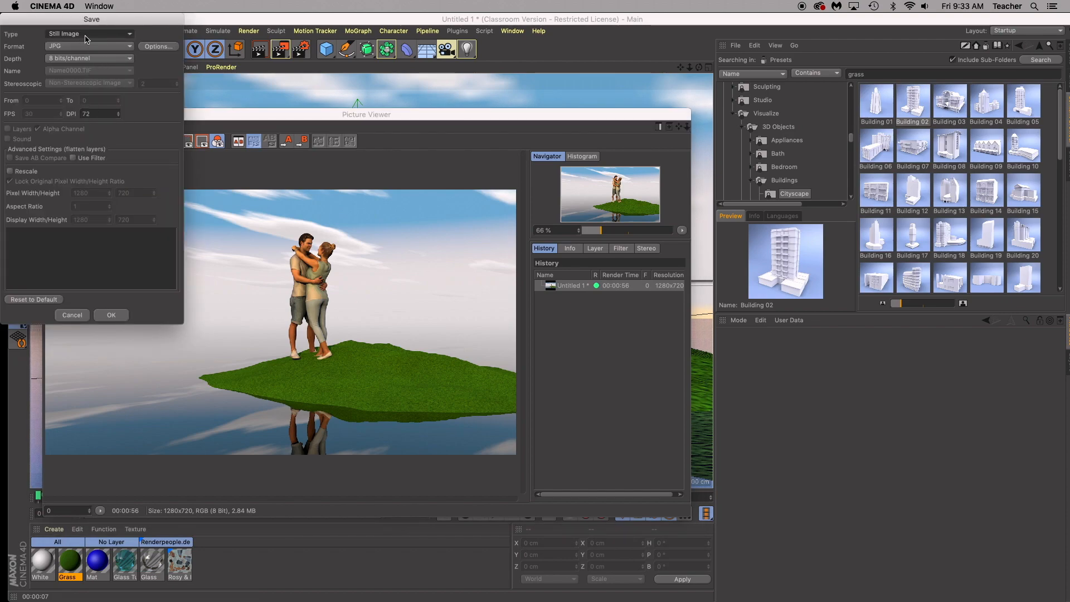
{"action": "left_click", "coordinate": [113, 313]}
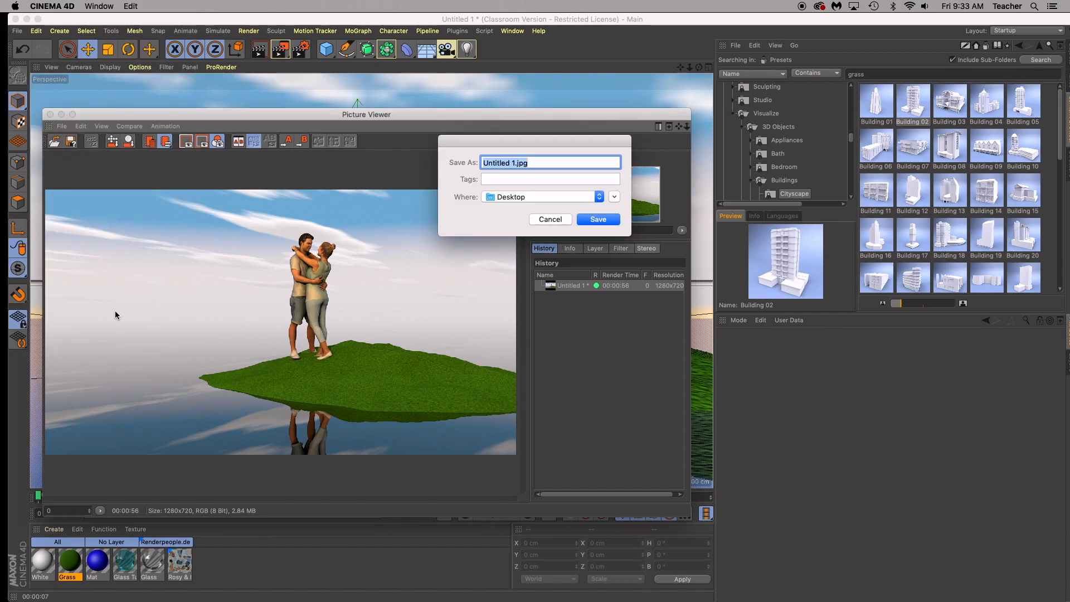
{"action": "type", "text": "happy couple"}
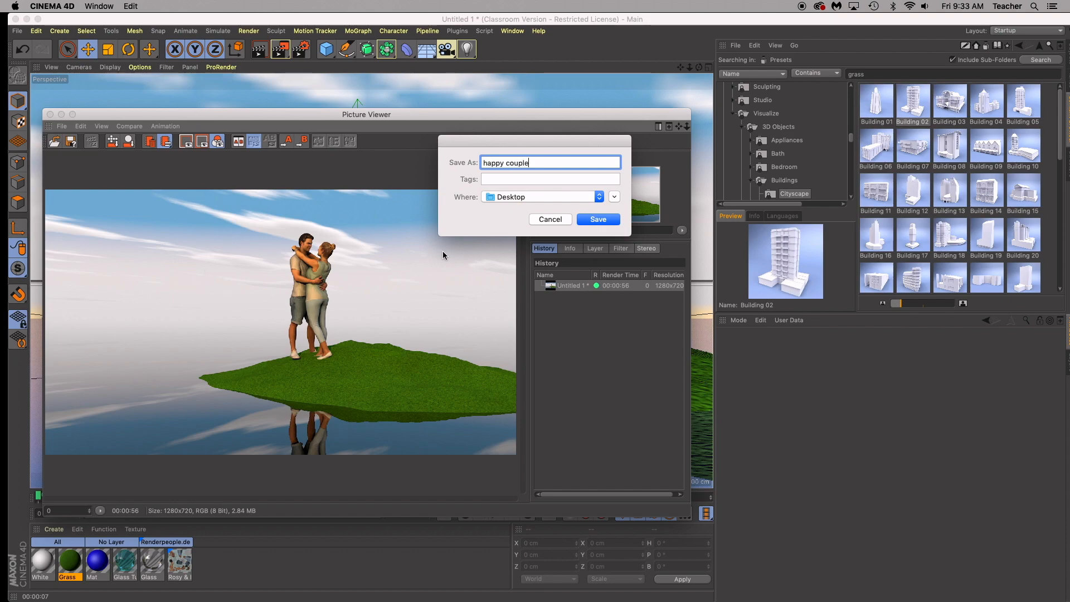
{"action": "left_click", "coordinate": [589, 219]}
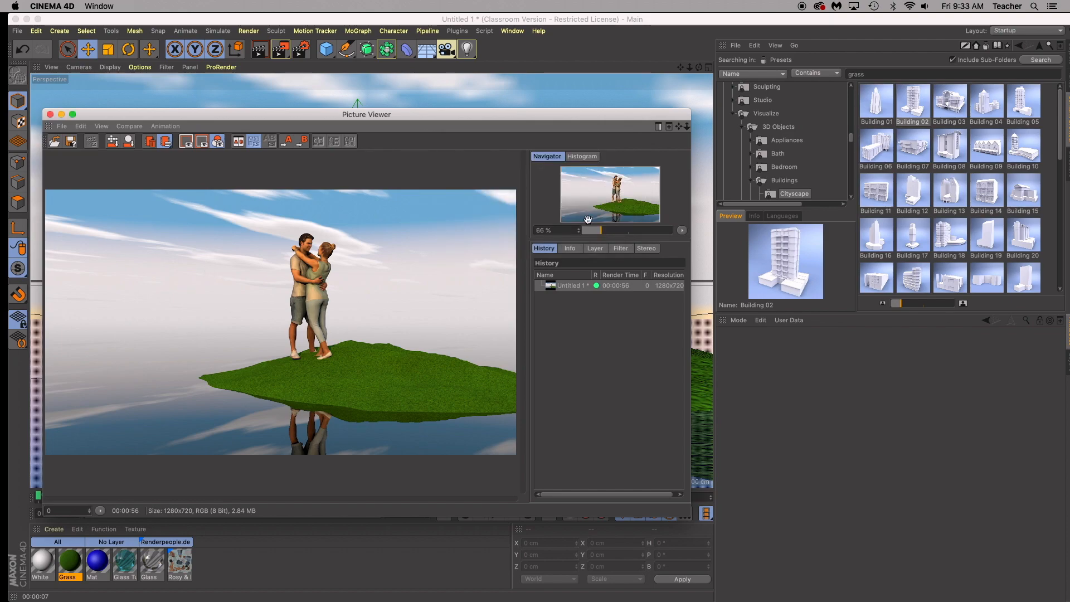
{"action": "left_click_drag", "start_coordinate": [87, 108], "coordinate": [99, 95]}
{"action": "left_click", "coordinate": [62, 101]}
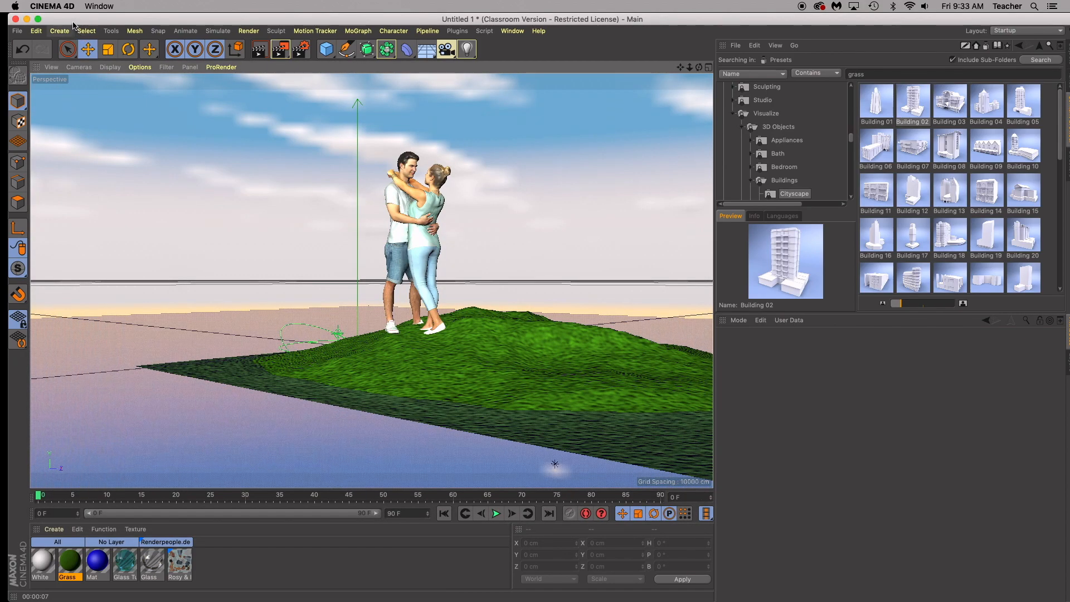